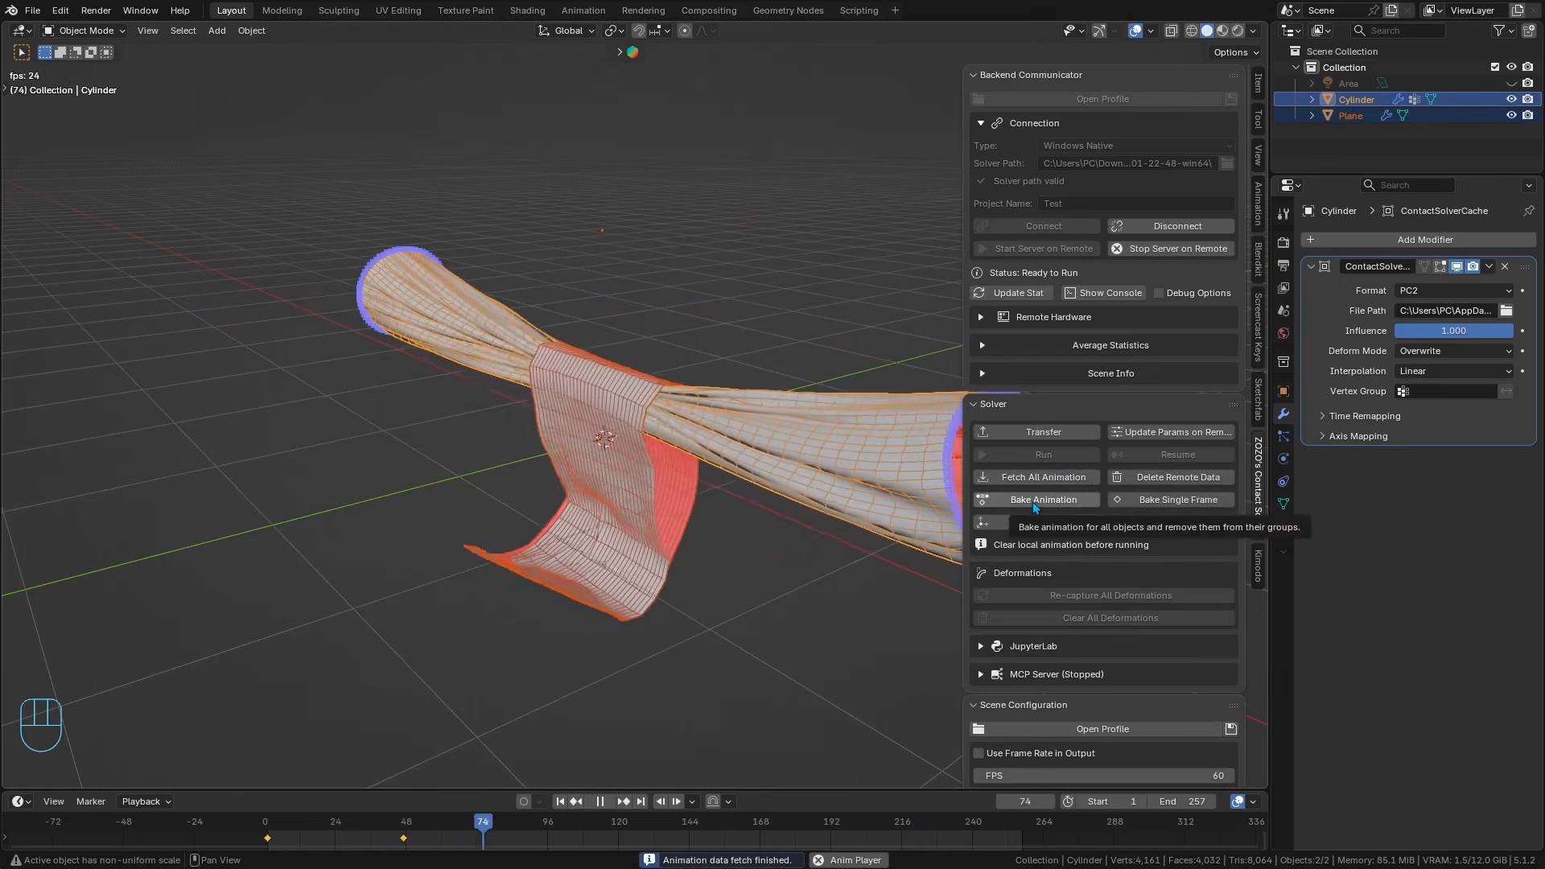
- Examine the example cloth, twist and sand simulations from several angles, playing back and scrubbing the sand animation
{"action": "left_click", "coordinate": [742, 327]}
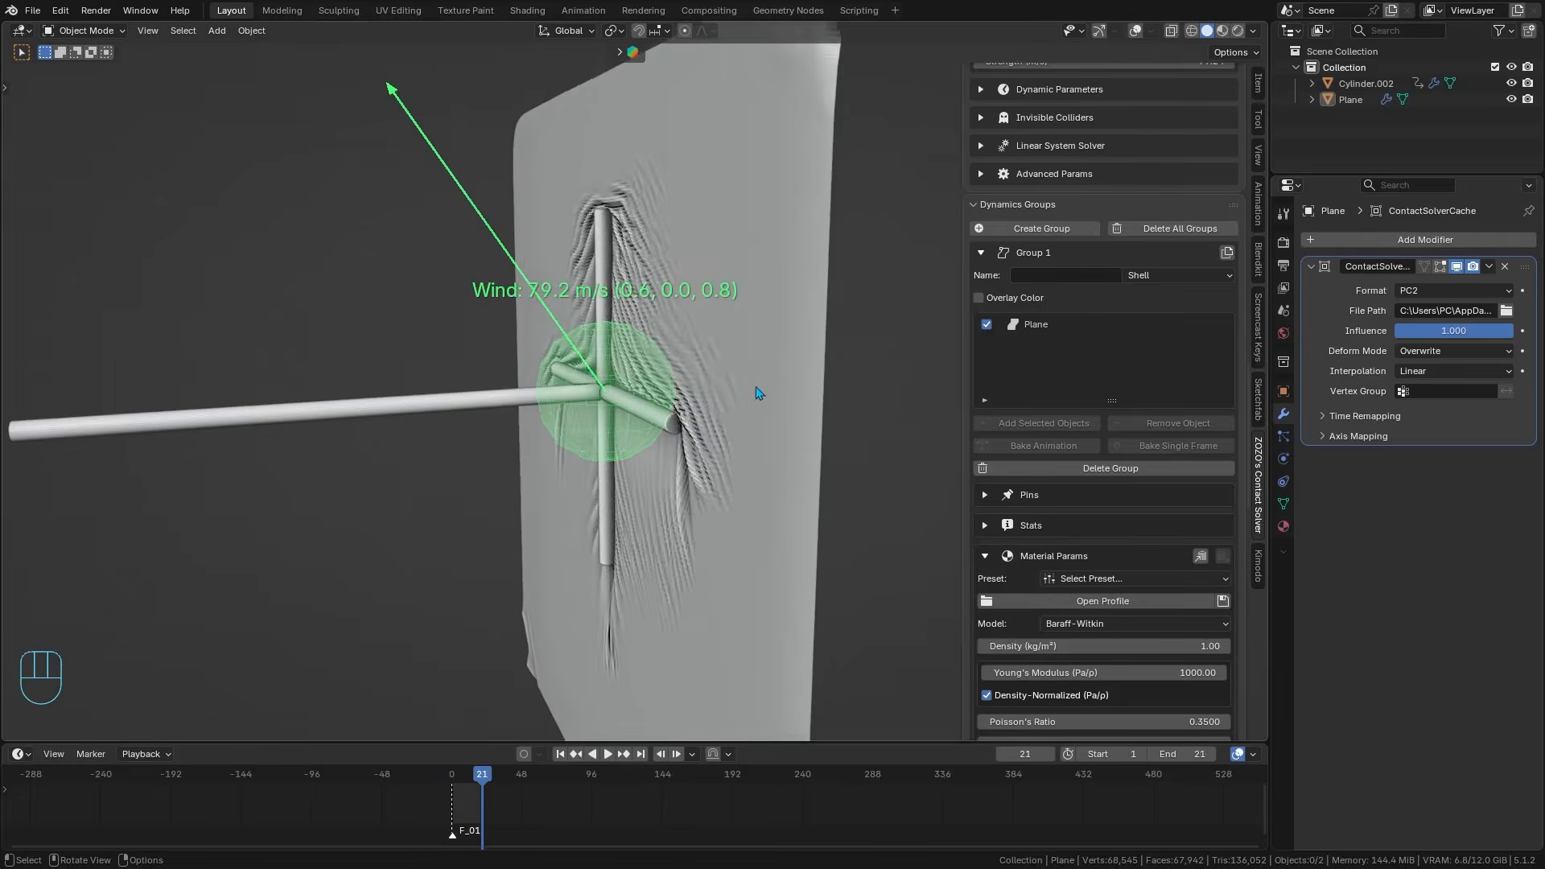
{"action": "scroll", "coordinate": [567, 473], "scroll_direction": "up", "scroll_amount": 3}
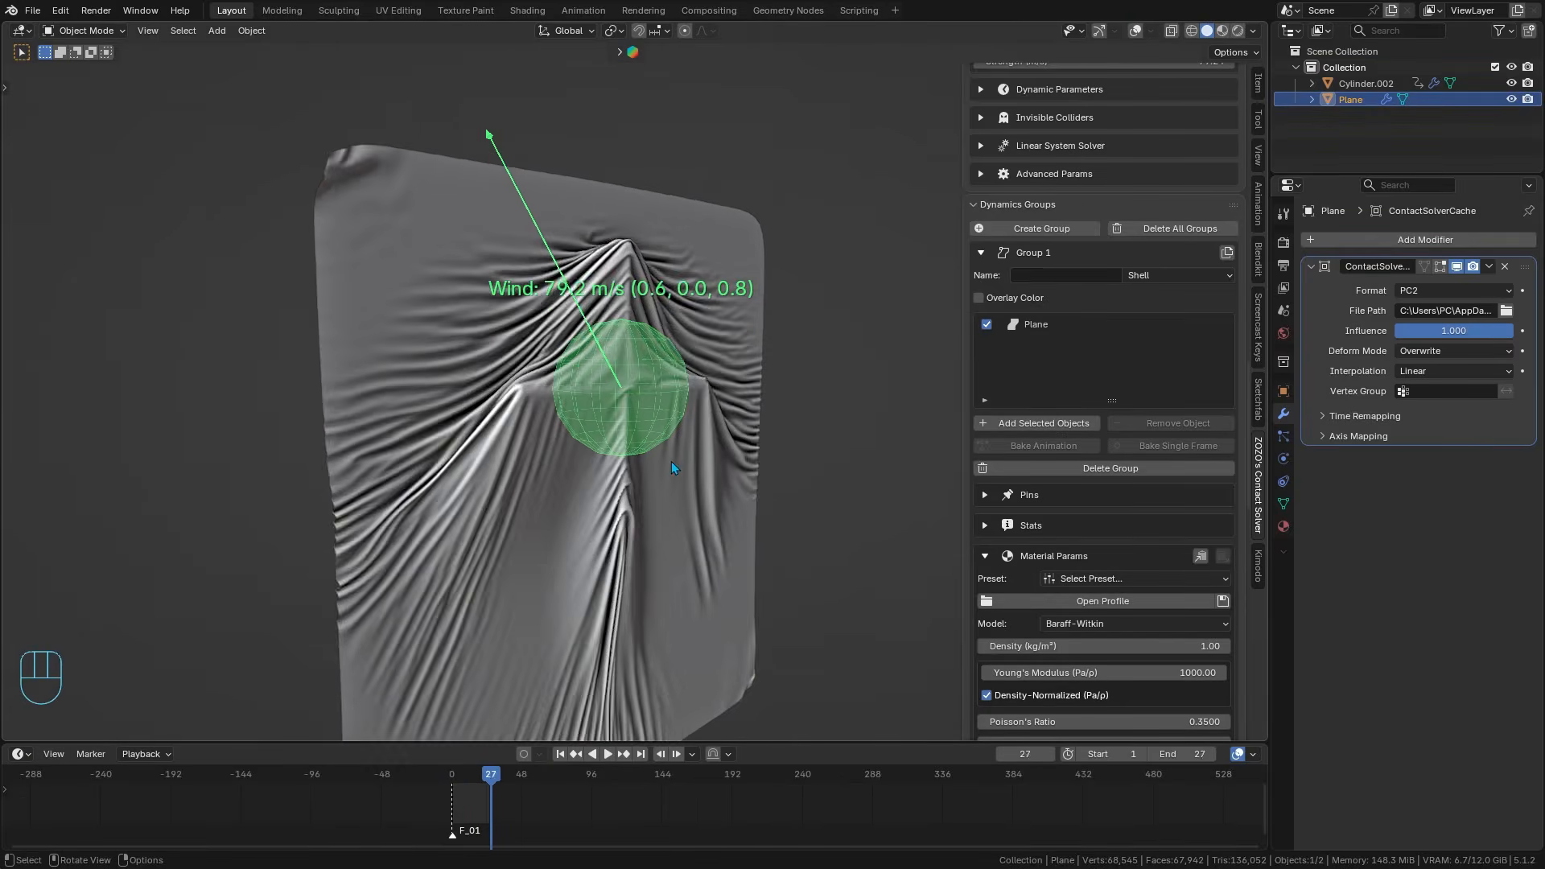
{"action": "middle_click_drag", "start_coordinate": [758, 475], "coordinate": [465, 557]}
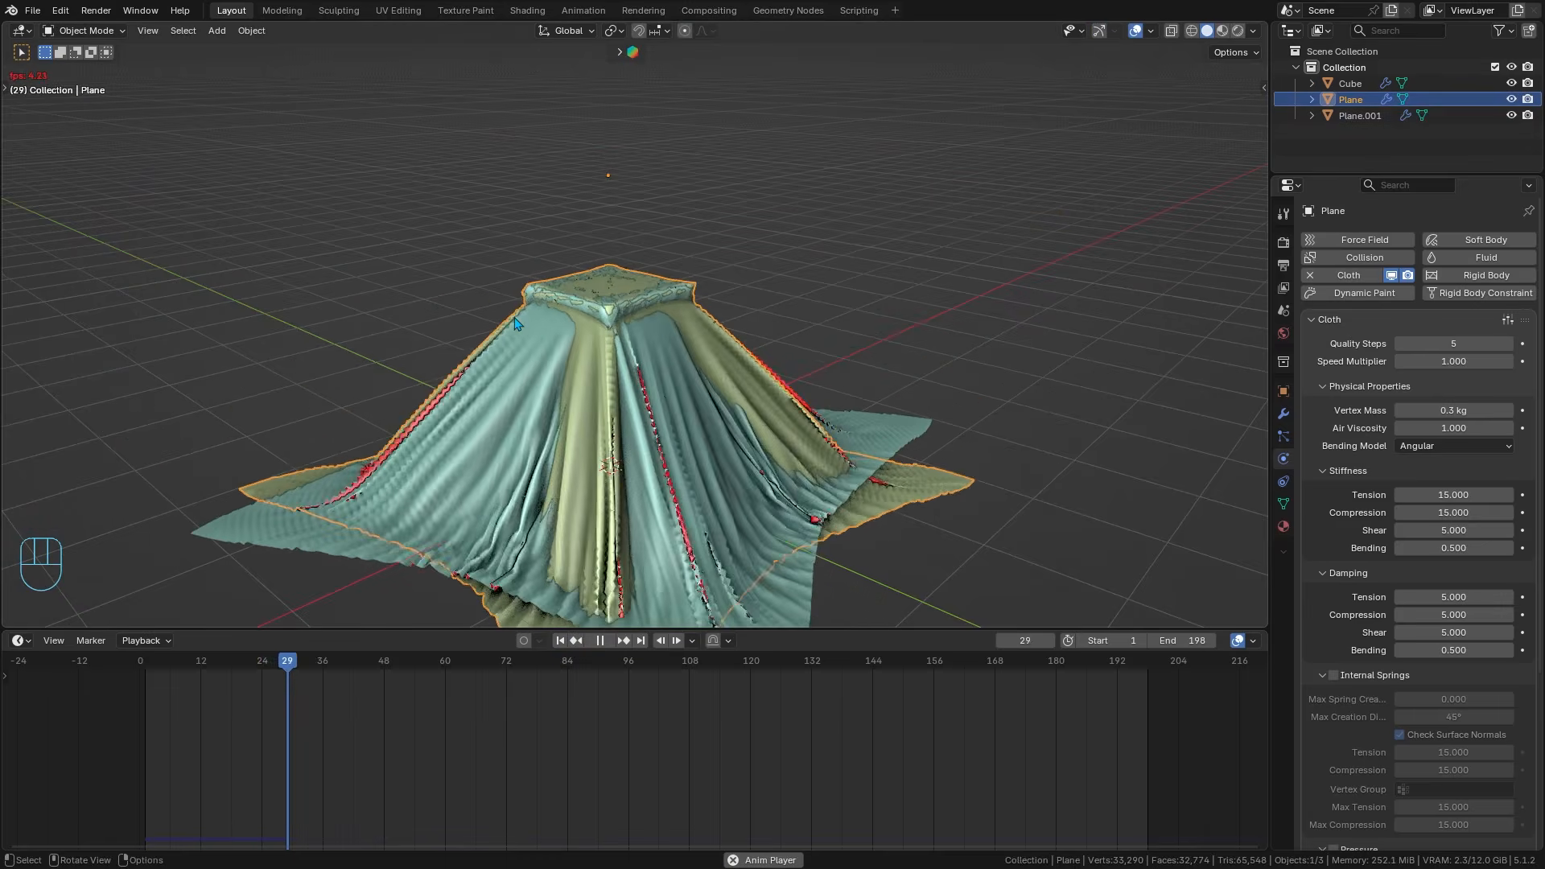
{"action": "scroll", "coordinate": [515, 319], "scroll_direction": "up", "scroll_amount": 3}
{"action": "middle_click_drag", "start_coordinate": [641, 365], "coordinate": [506, 366]}
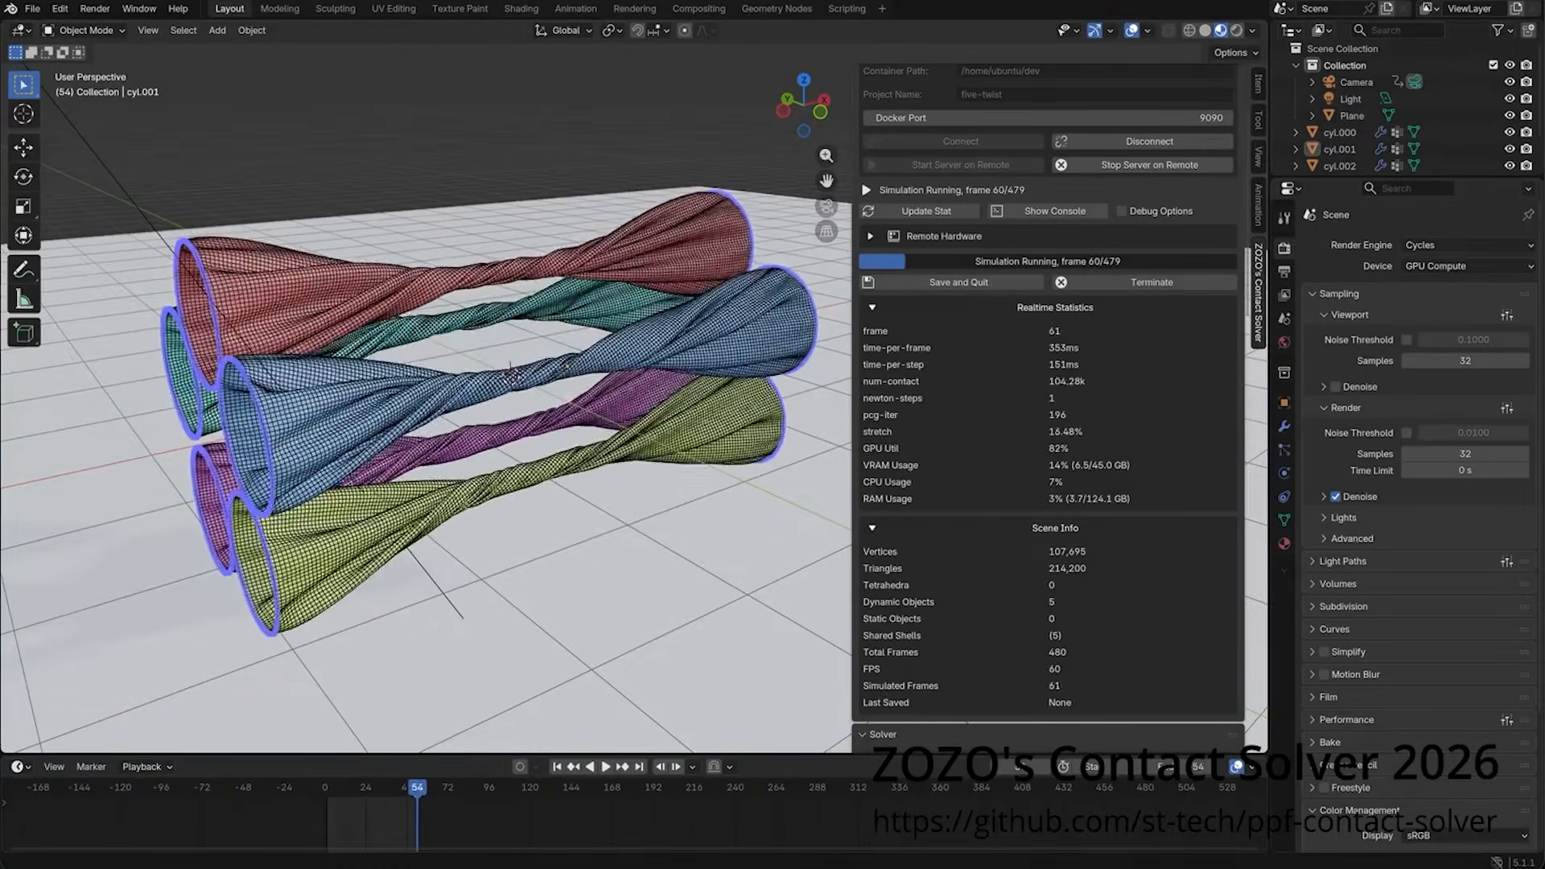
{"action": "middle_click_drag", "start_coordinate": [512, 375], "coordinate": [390, 376]}
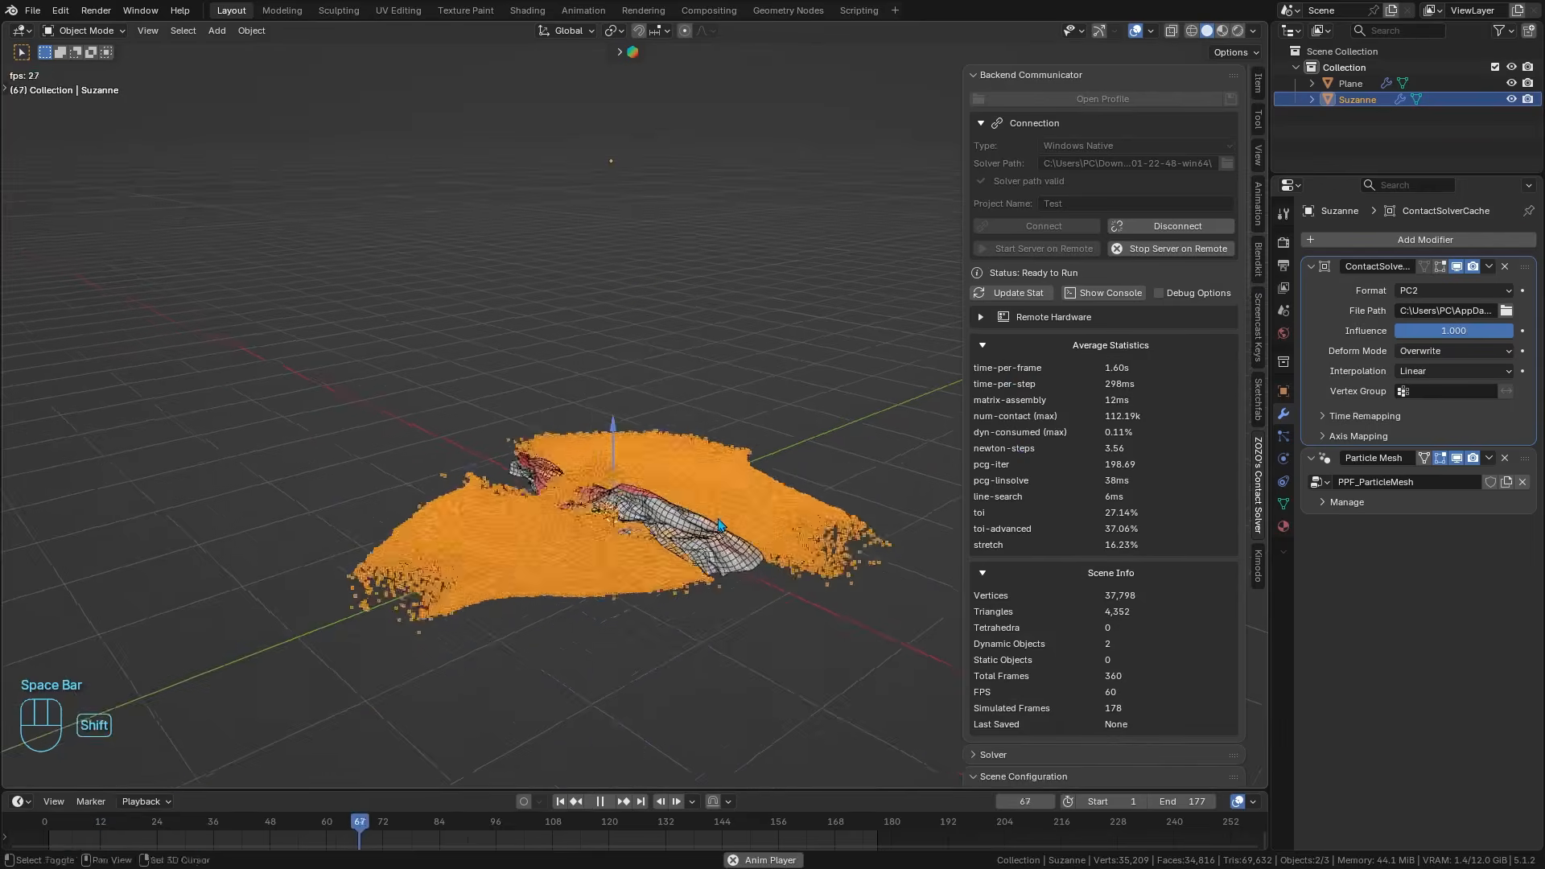
{"action": "middle_click_drag", "start_coordinate": [718, 519], "coordinate": [713, 452], "text": "shift"}
{"action": "left_click", "coordinate": [726, 233]}
{"action": "key", "text": "space"}
{"action": "left_click_drag", "start_coordinate": [624, 827], "coordinate": [252, 825]}
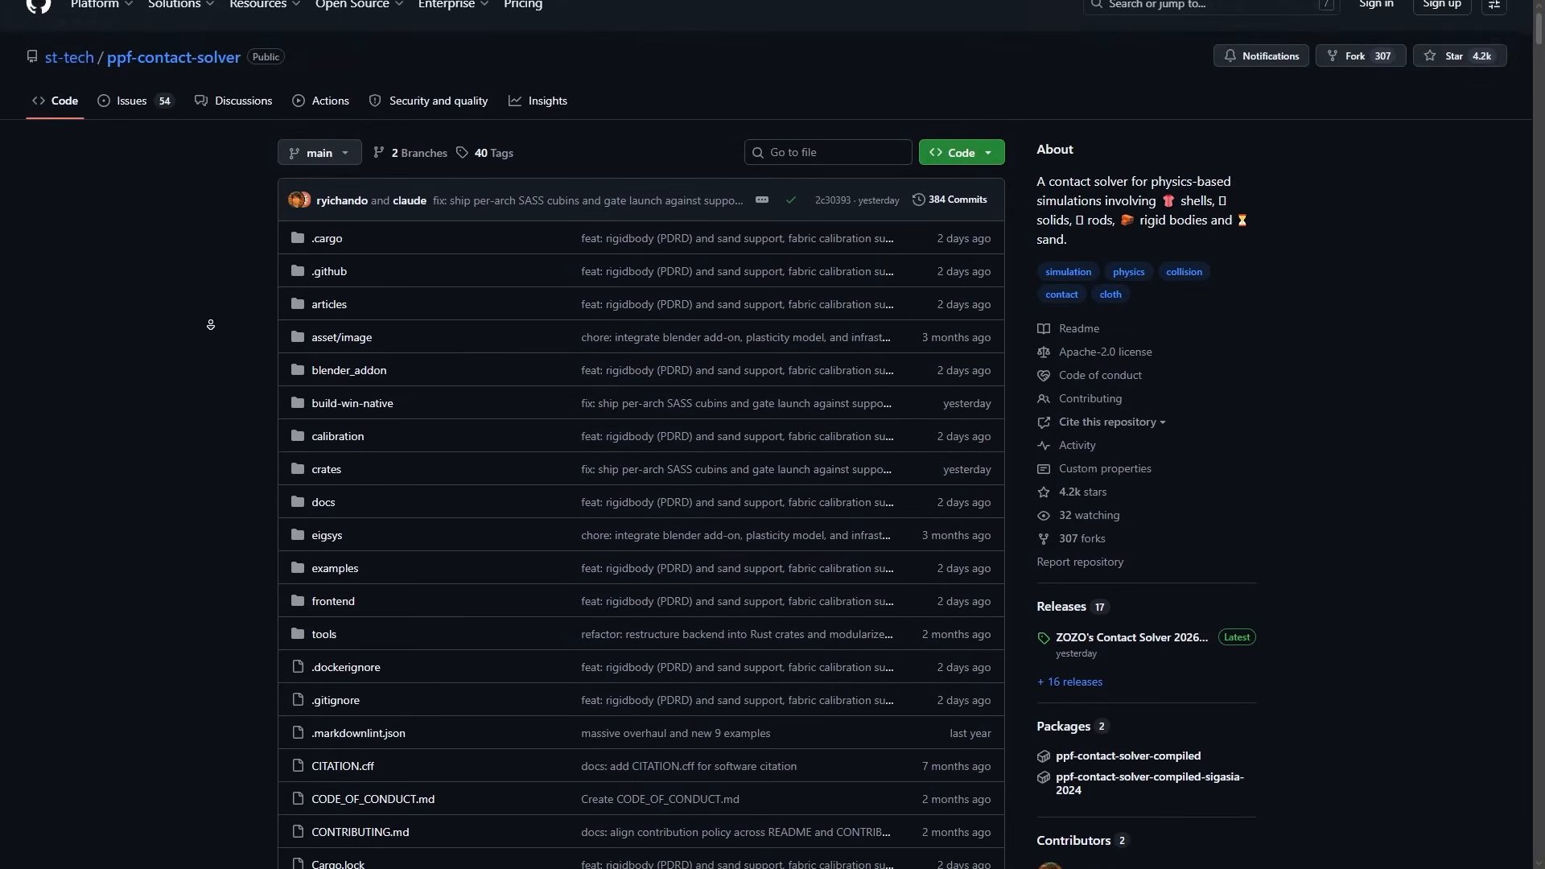
{"action": "scroll", "coordinate": [210, 325], "scroll_direction": "down", "scroll_amount": 2}
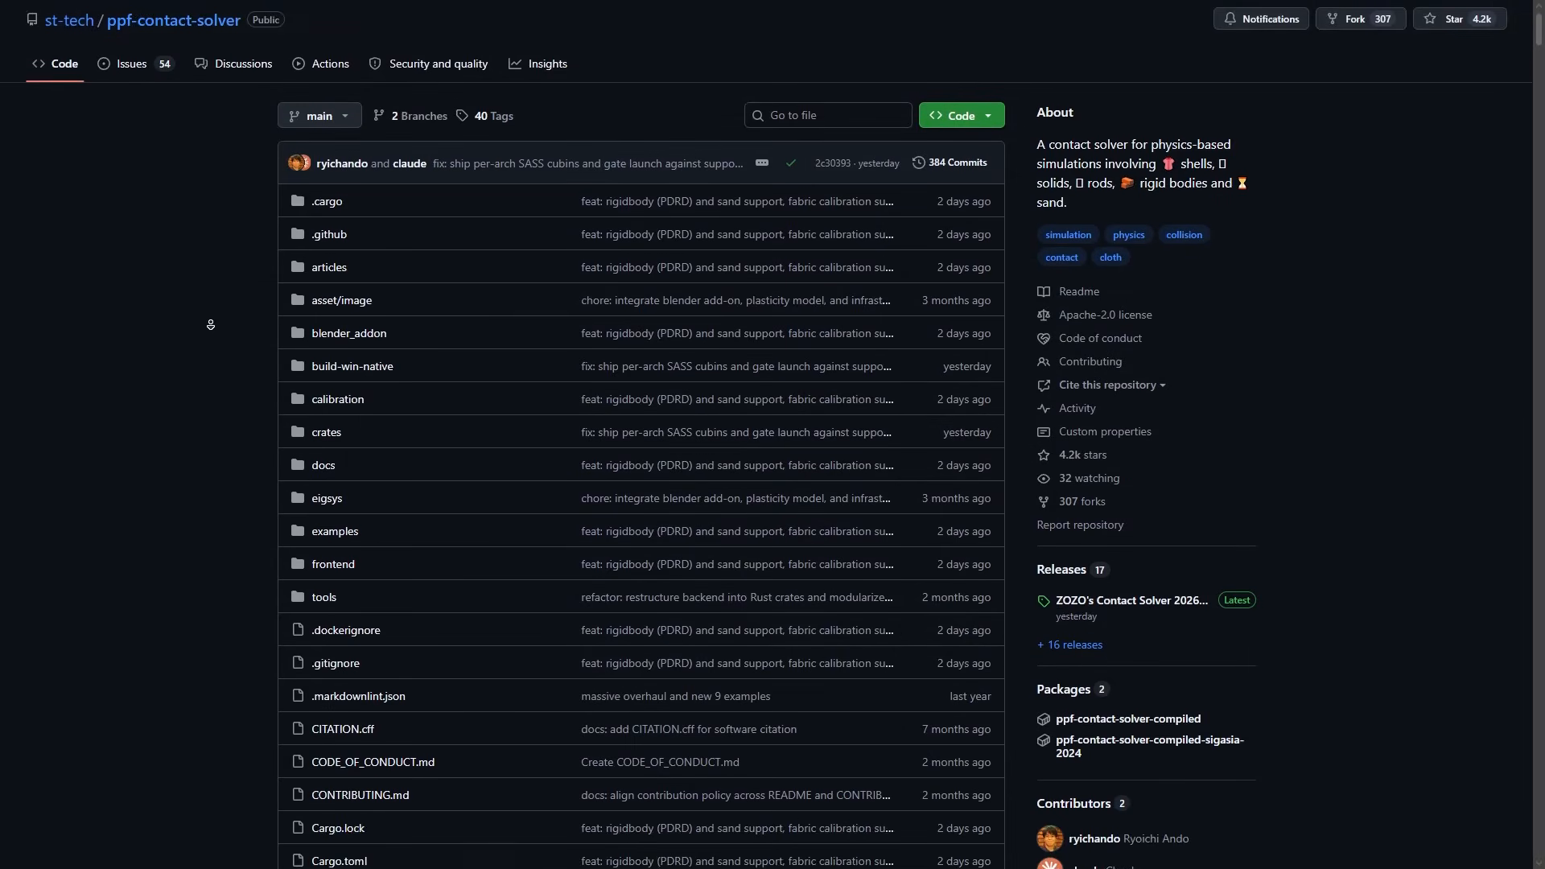
{"action": "scroll", "coordinate": [211, 324], "scroll_direction": "down", "scroll_amount": 2}
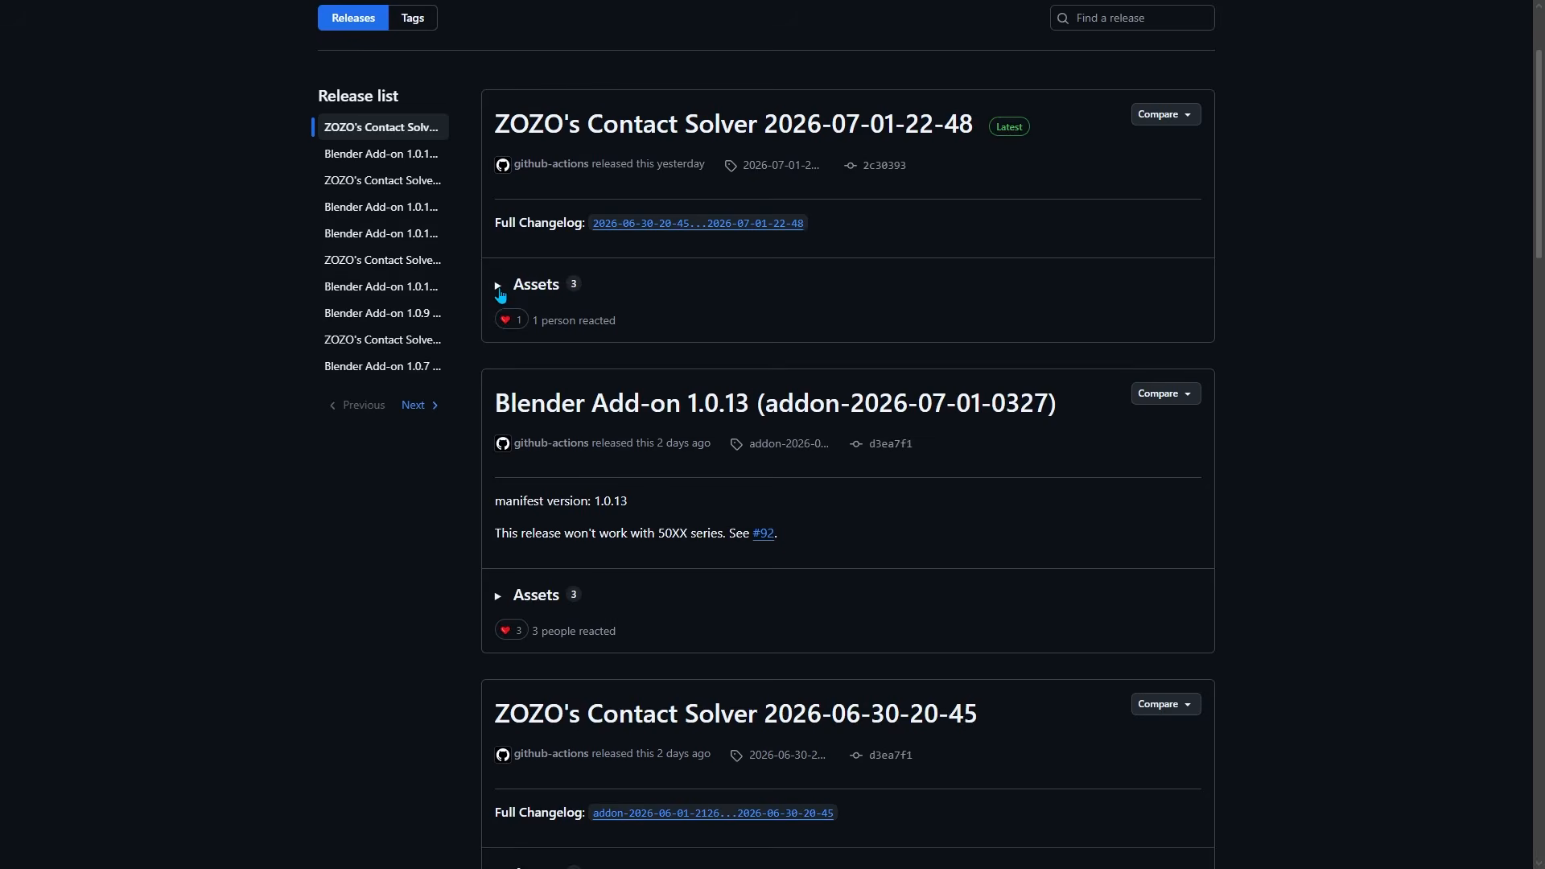
{"action": "left_click", "coordinate": [499, 288]}
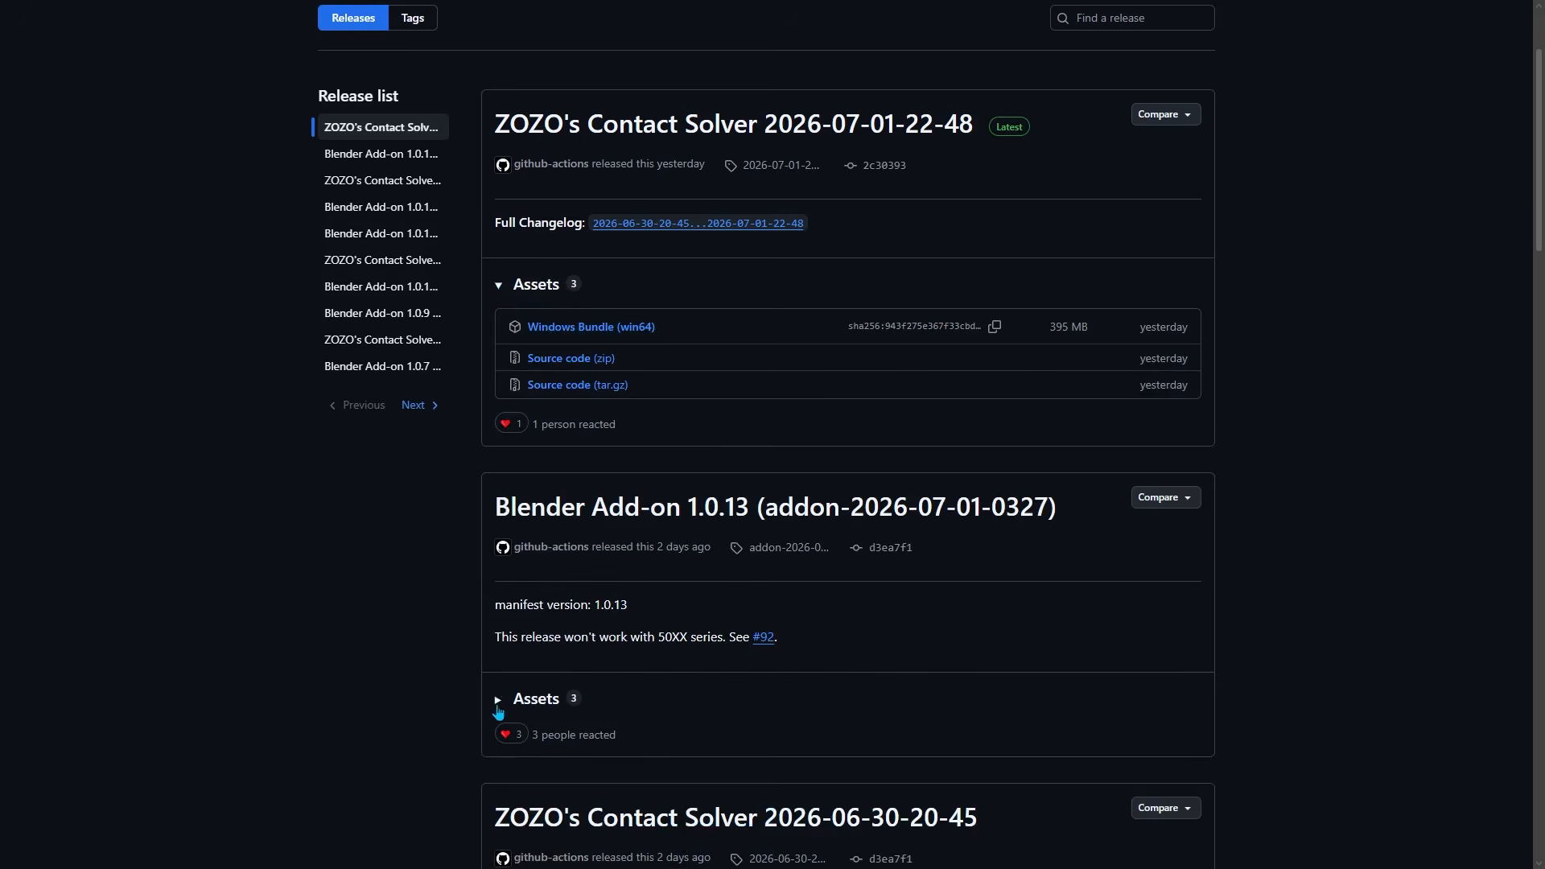
{"action": "left_click", "coordinate": [499, 700]}
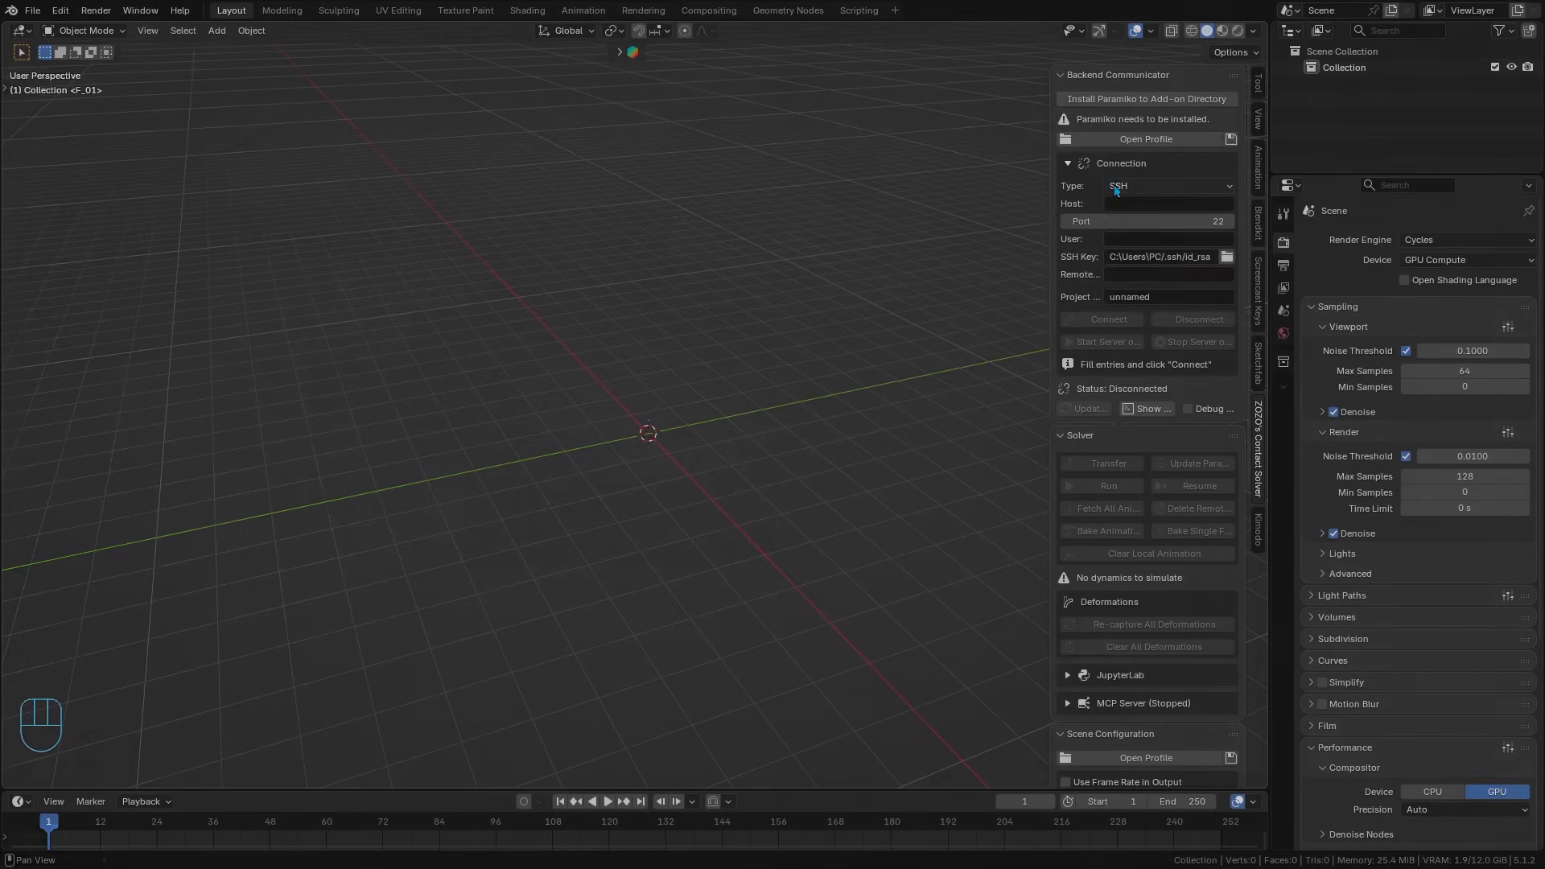
- Set the contact solver's backend connection type to Windows Native
{"action": "left_click", "coordinate": [1155, 186]}
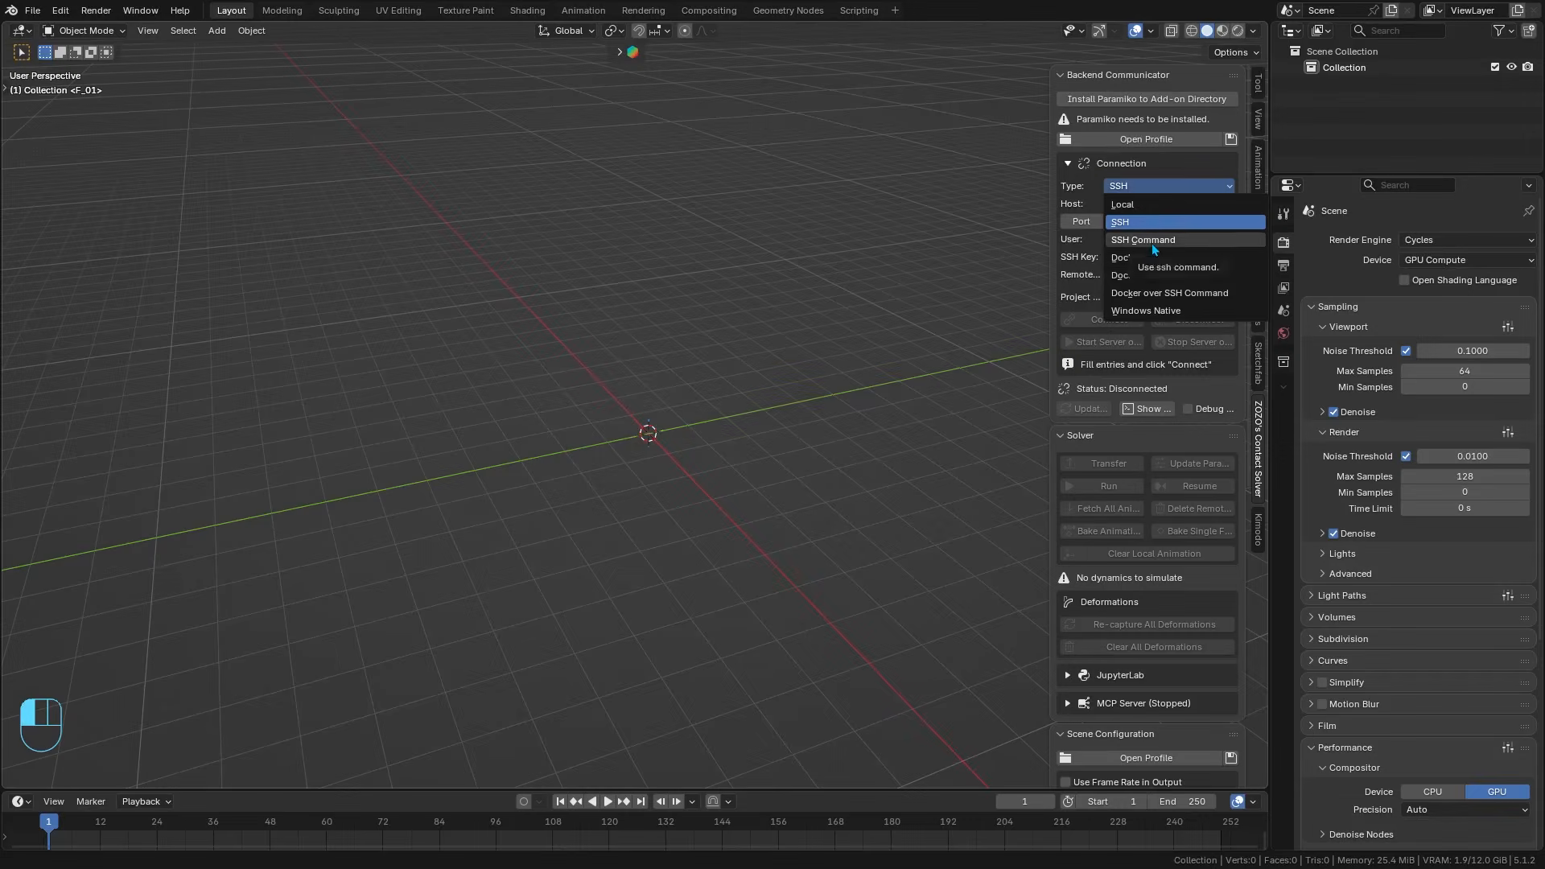
{"action": "left_click", "coordinate": [1149, 310]}
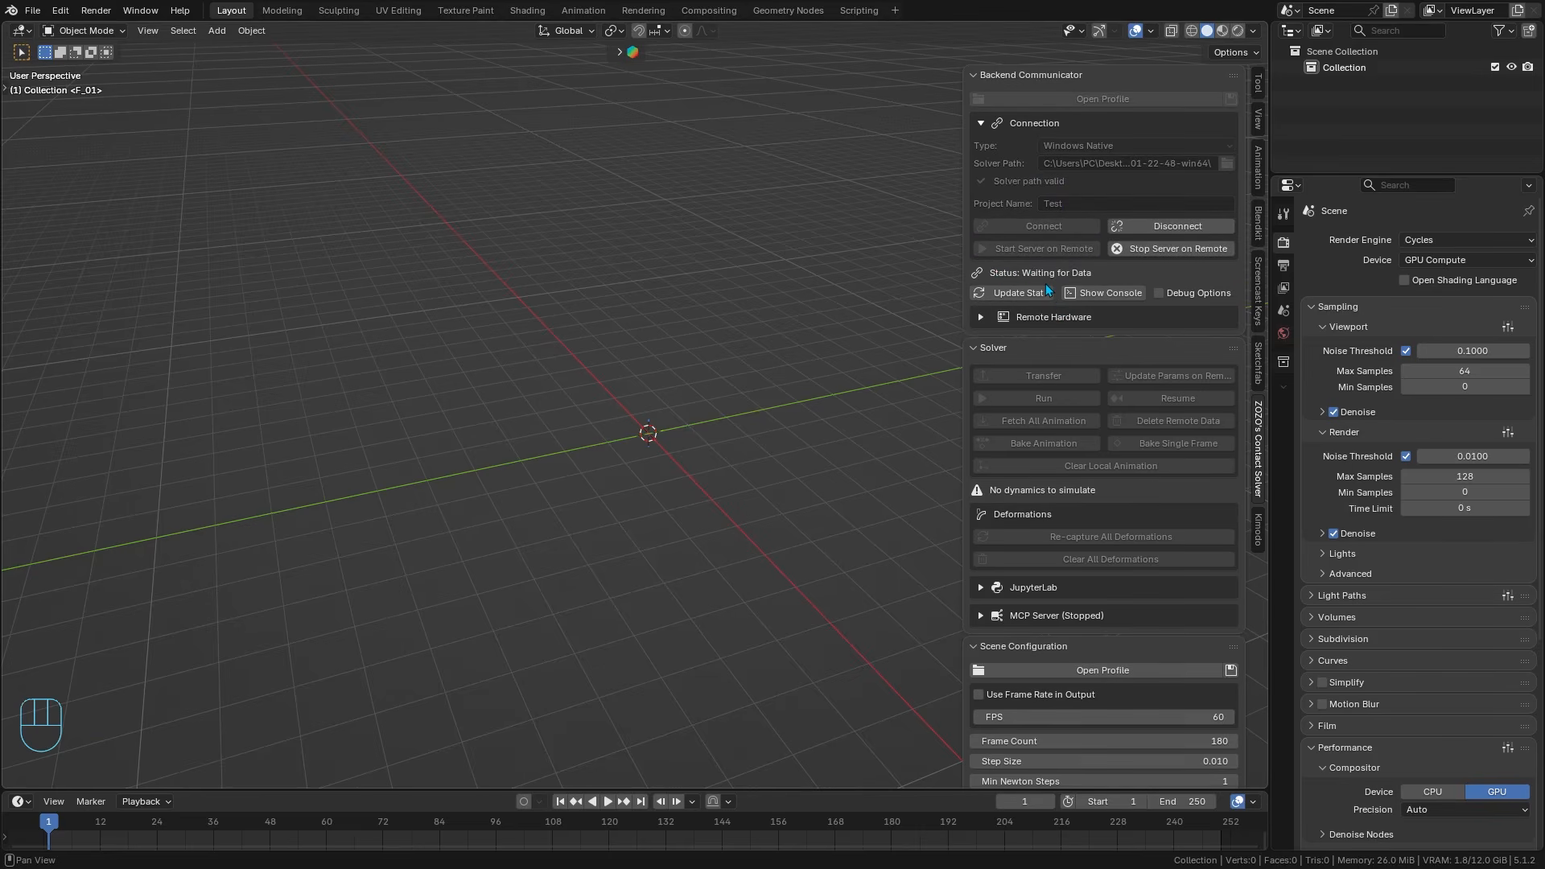
- Review the scene configuration, set Group 1's type to Shell, and expand its pin and material parameters
{"action": "scroll", "coordinate": [1046, 287], "scroll_direction": "down", "scroll_amount": 12}
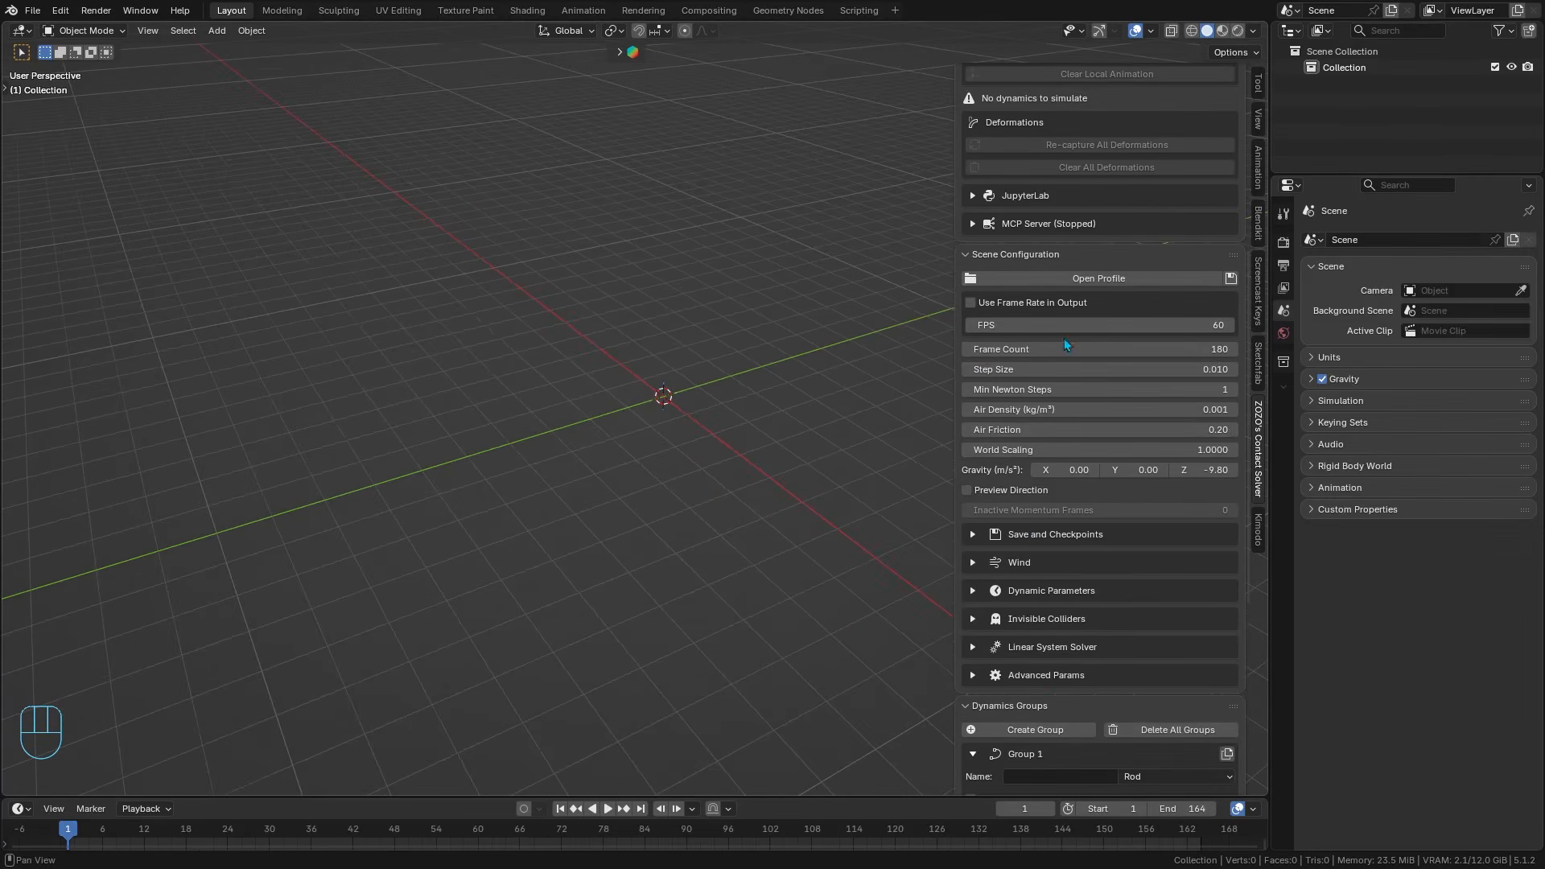
{"action": "scroll", "coordinate": [1063, 341], "scroll_direction": "down", "scroll_amount": 6}
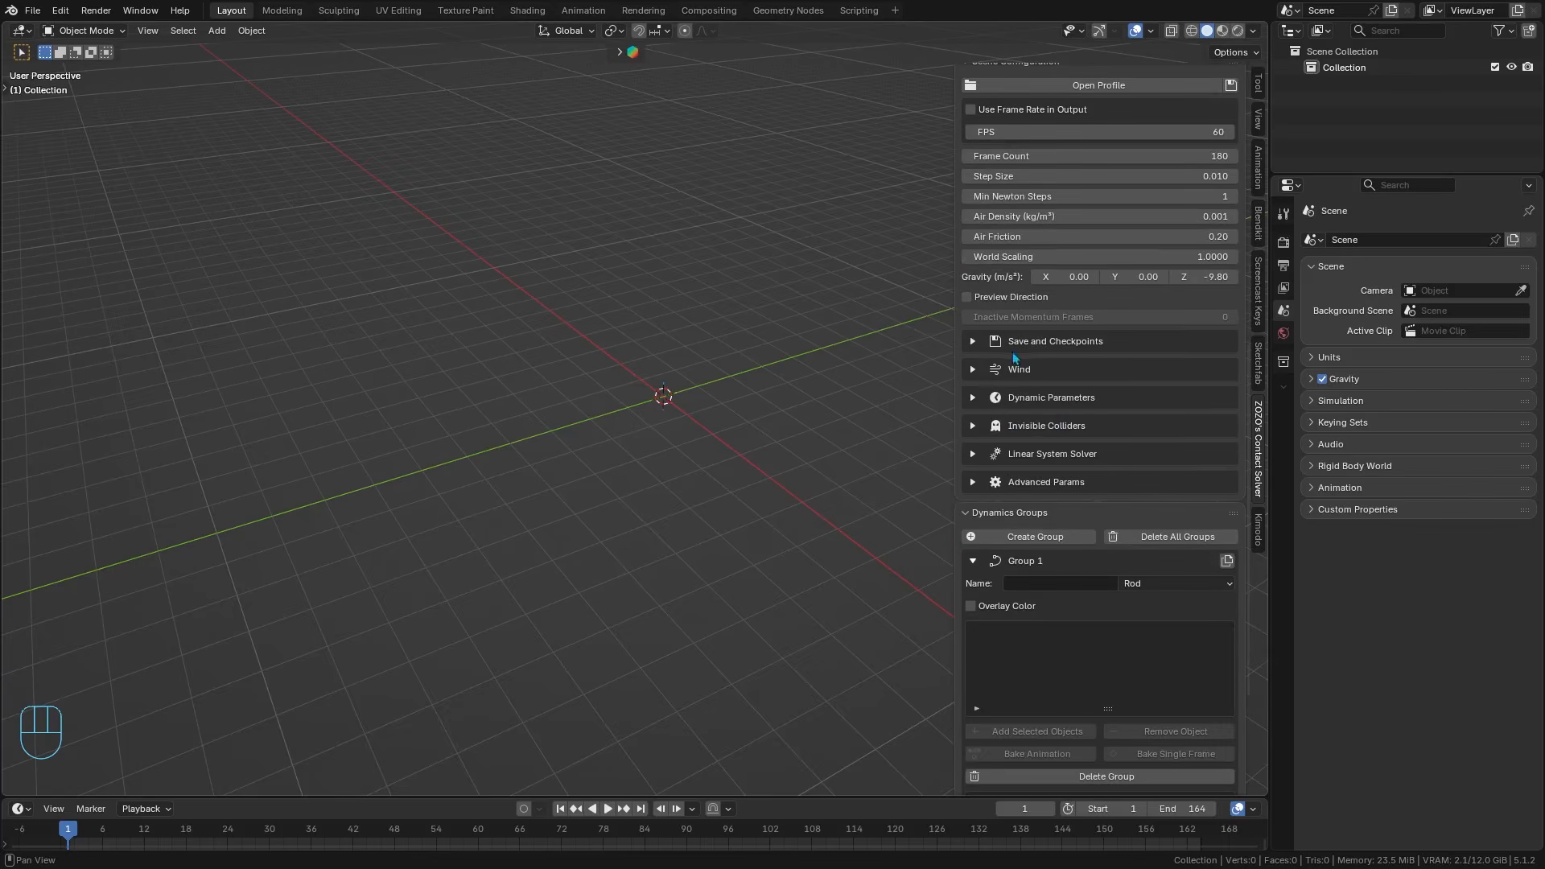
{"action": "mouse_move", "coordinate": [993, 483]}
{"action": "left_mouse_down"}
{"action": "mouse_move", "coordinate": [978, 474]}
{"action": "mouse_move", "coordinate": [972, 346]}
{"action": "mouse_move", "coordinate": [972, 481]}
{"action": "left_mouse_up"}
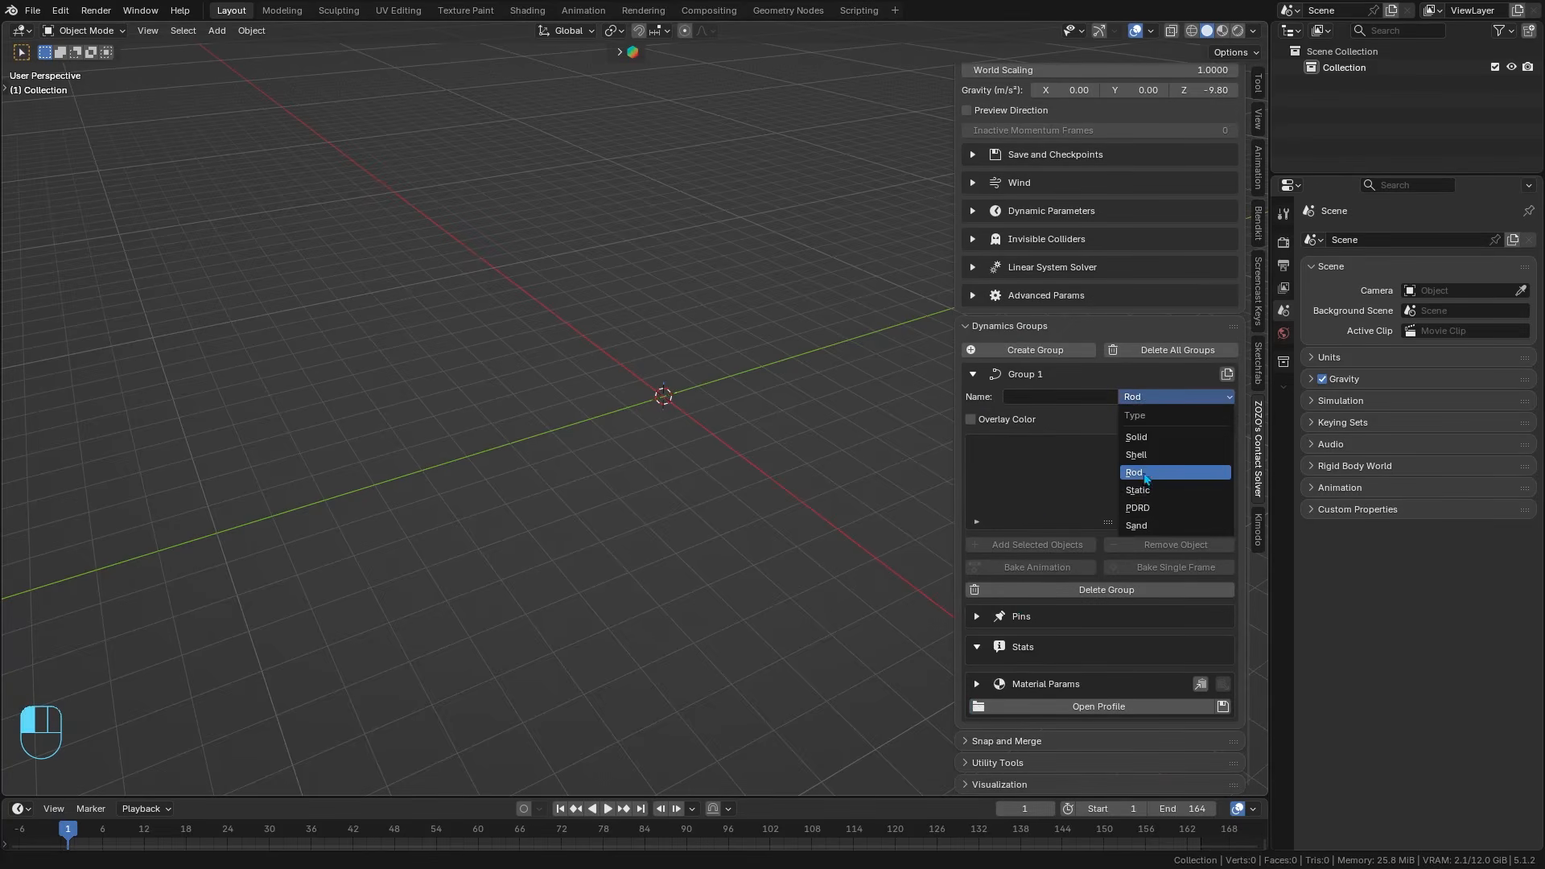
{"action": "left_click", "coordinate": [1148, 455]}
{"action": "left_click", "coordinate": [978, 618]}
{"action": "scroll", "coordinate": [978, 630], "scroll_direction": "down", "scroll_amount": 5}
{"action": "left_click", "coordinate": [981, 661]}
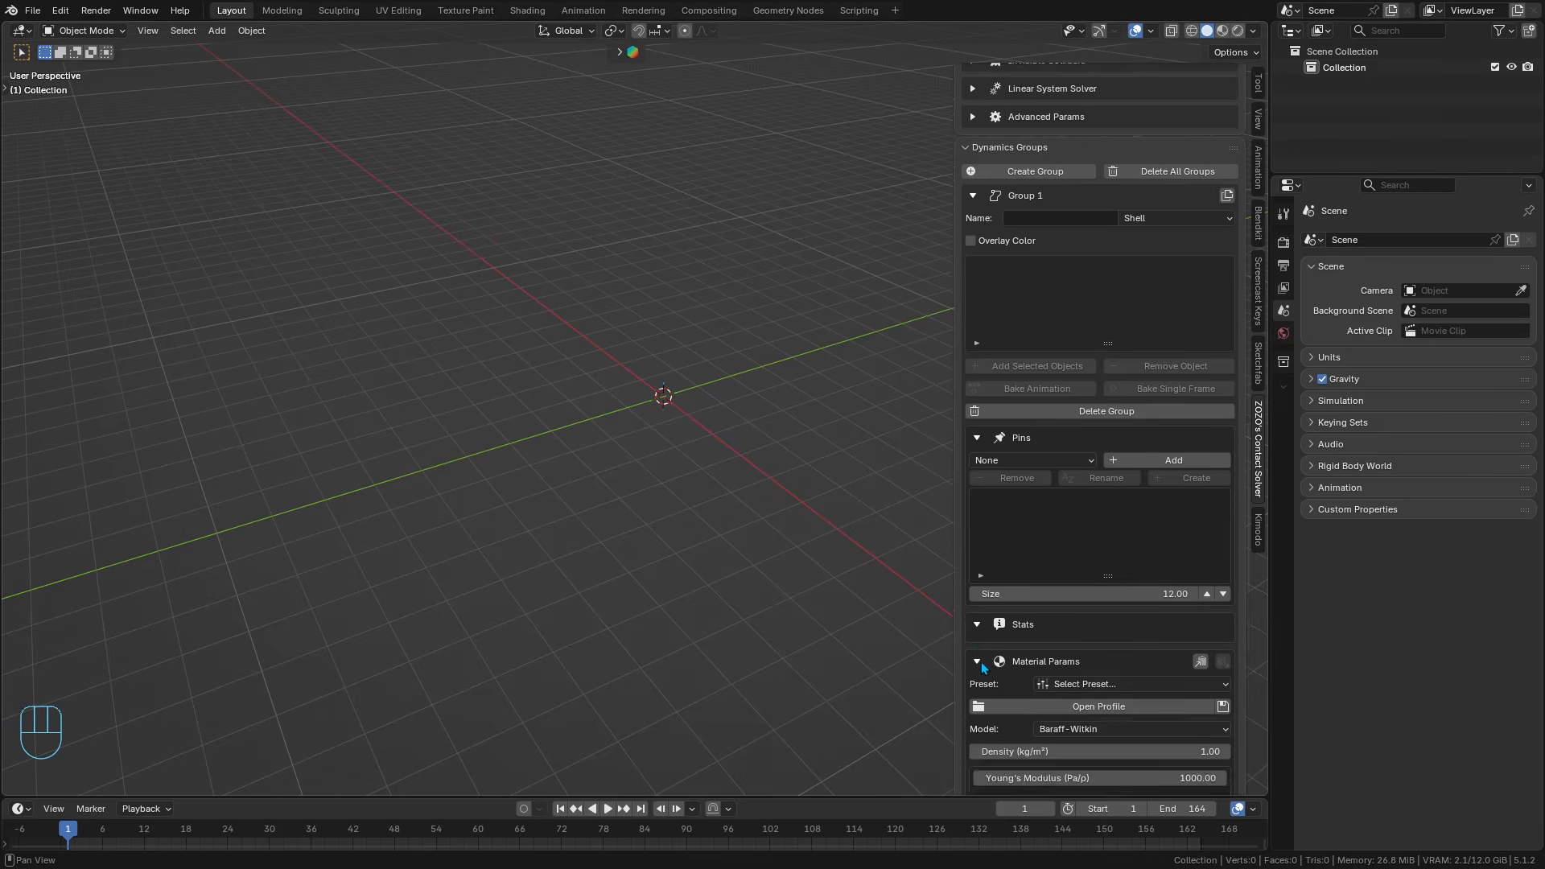
{"action": "scroll", "coordinate": [1006, 756], "scroll_direction": "down", "scroll_amount": 7}
{"action": "scroll", "coordinate": [1011, 771], "scroll_direction": "down", "scroll_amount": 4}
{"action": "scroll", "coordinate": [1051, 668], "scroll_direction": "up", "scroll_amount": 9}
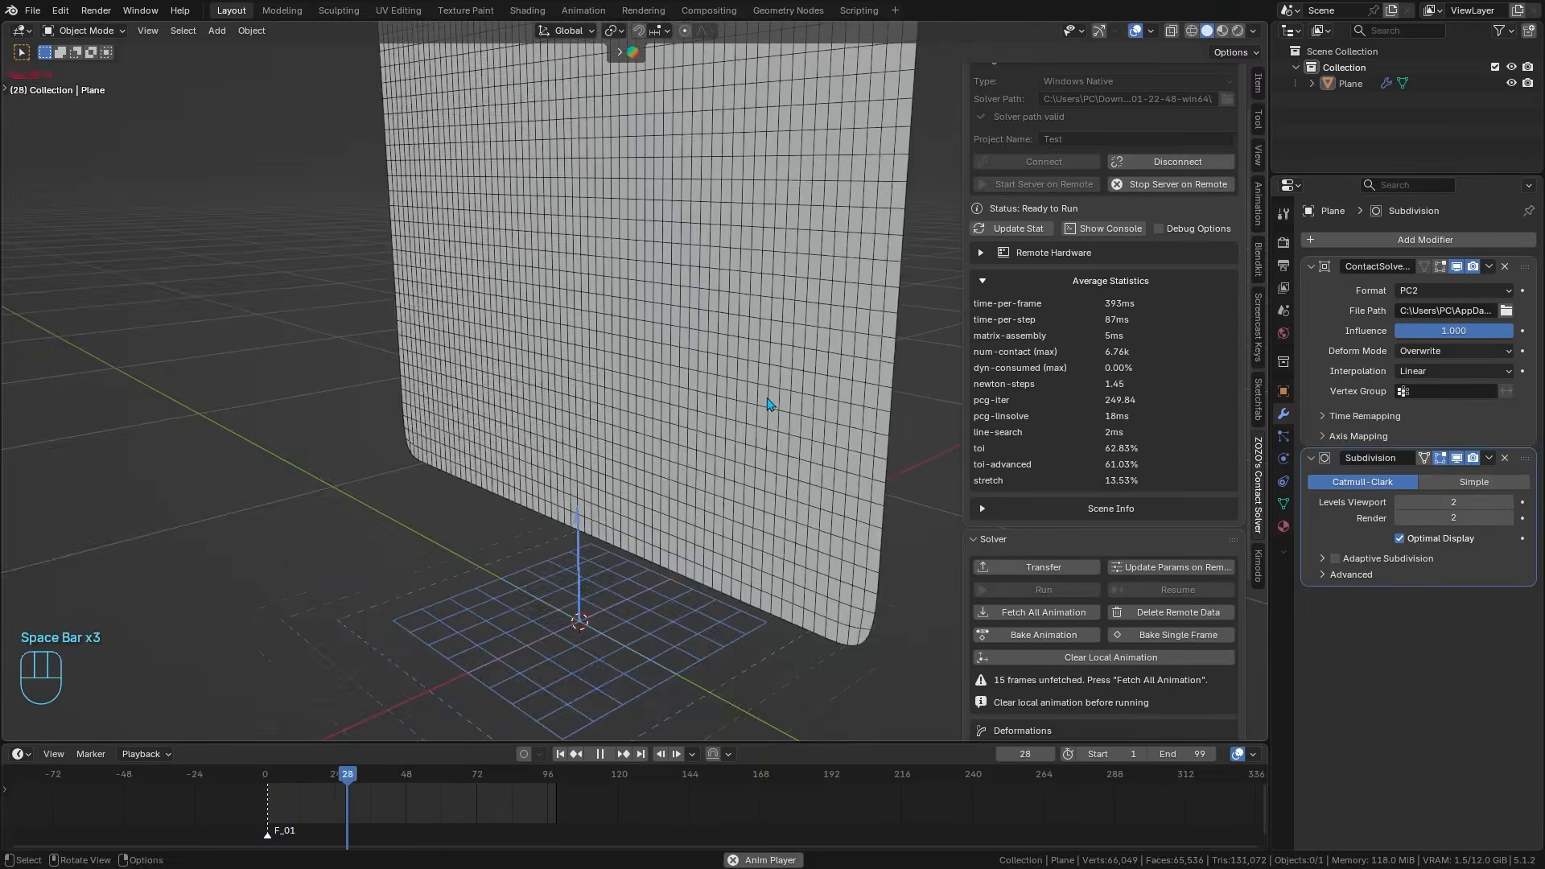
- Stop the falling cloth's playback and hide the viewport overlays to examine the folds up close
{"action": "key", "text": "space"}
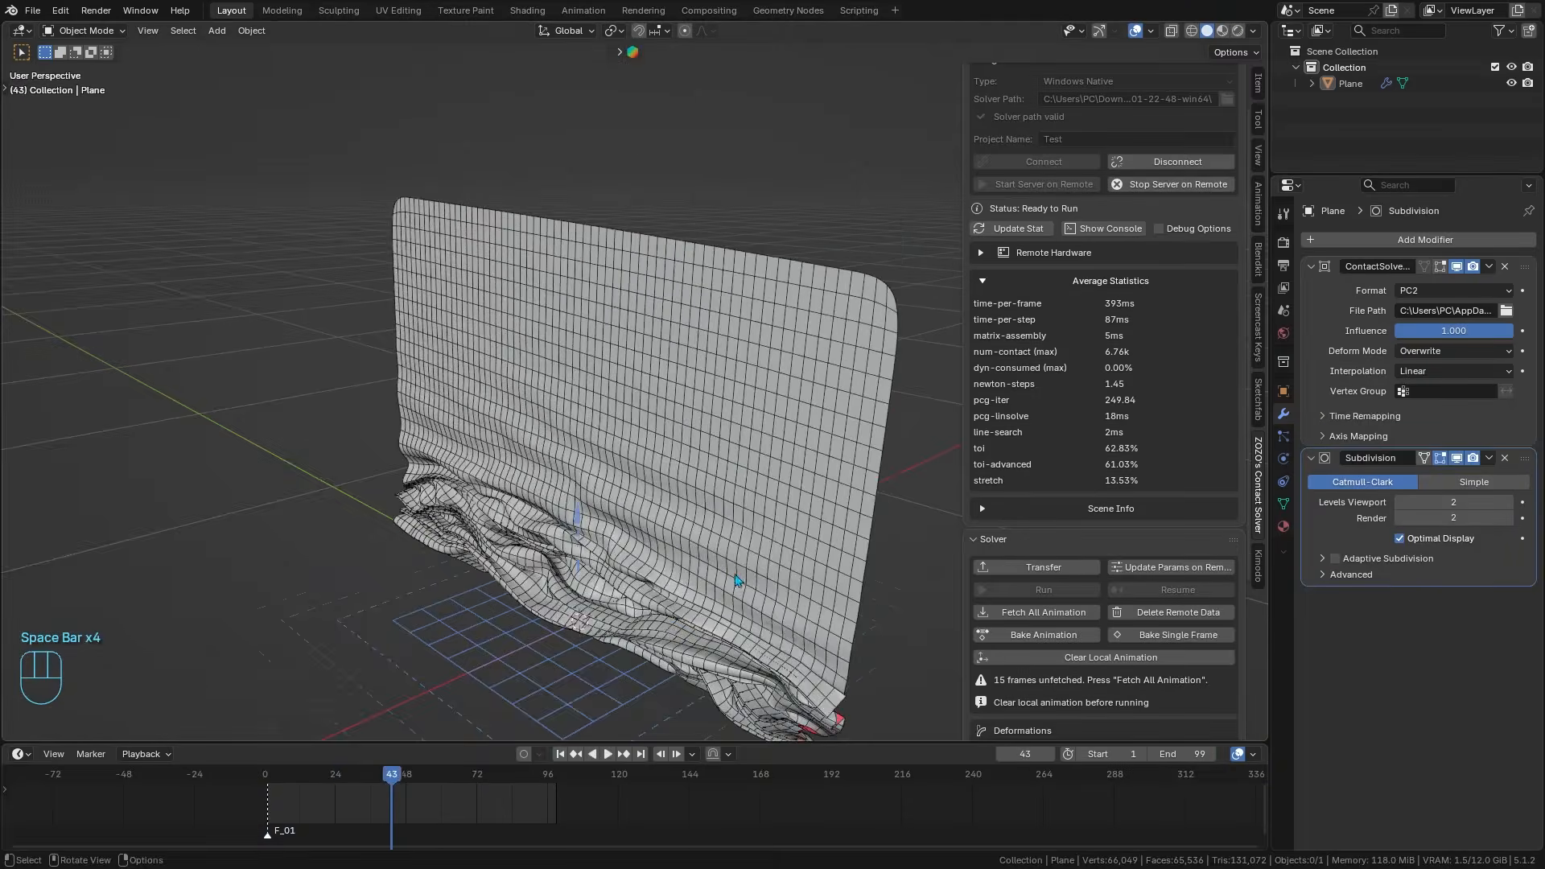
{"action": "left_click", "coordinate": [1135, 30]}
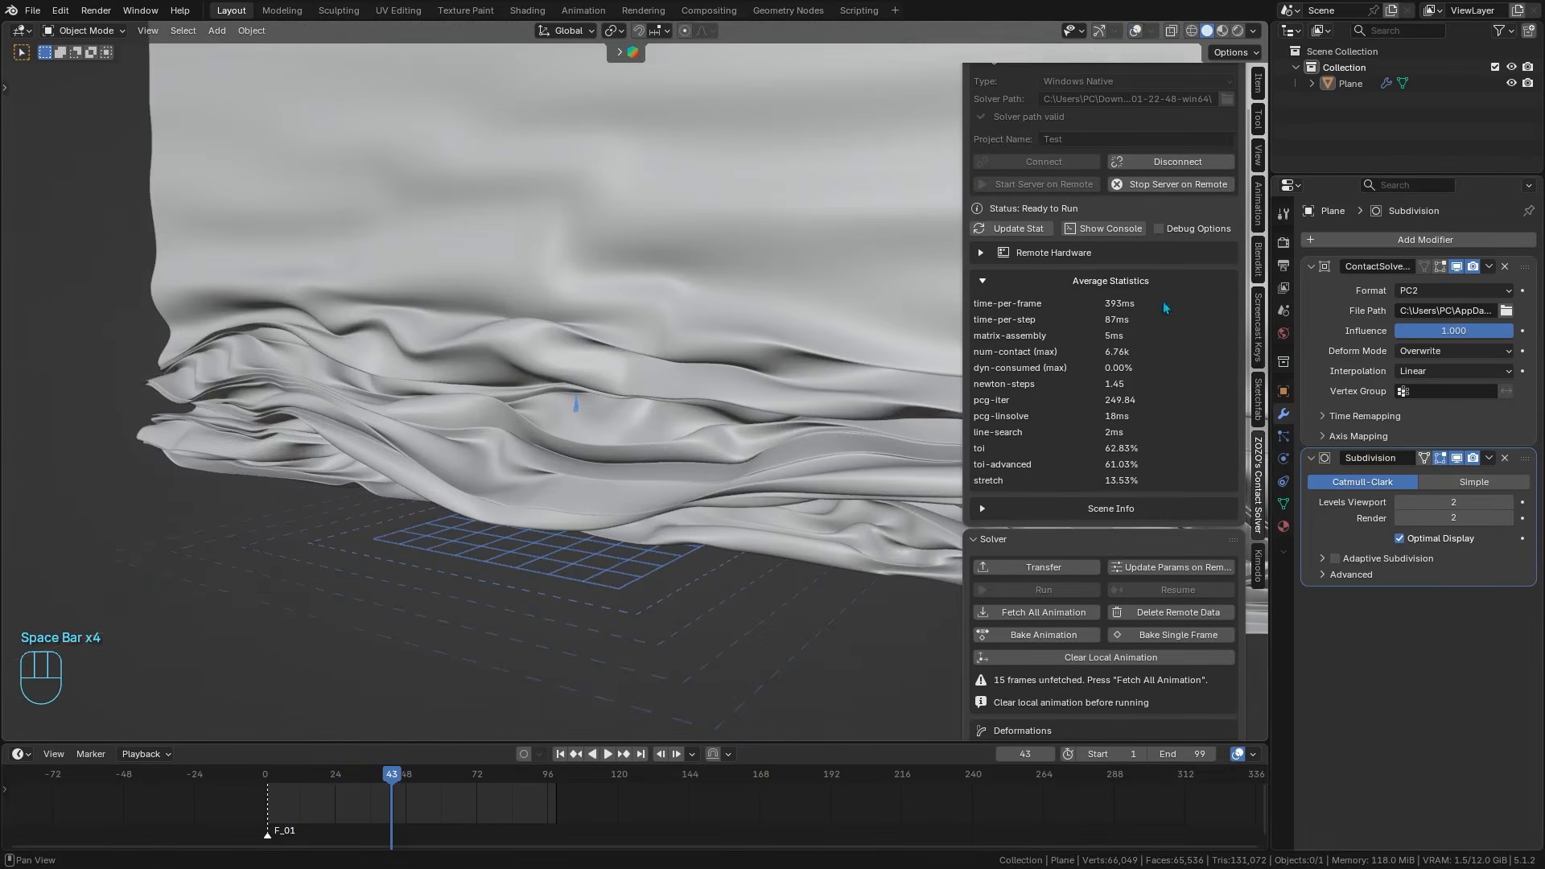
{"action": "middle_click_drag", "start_coordinate": [576, 403], "coordinate": [724, 378]}
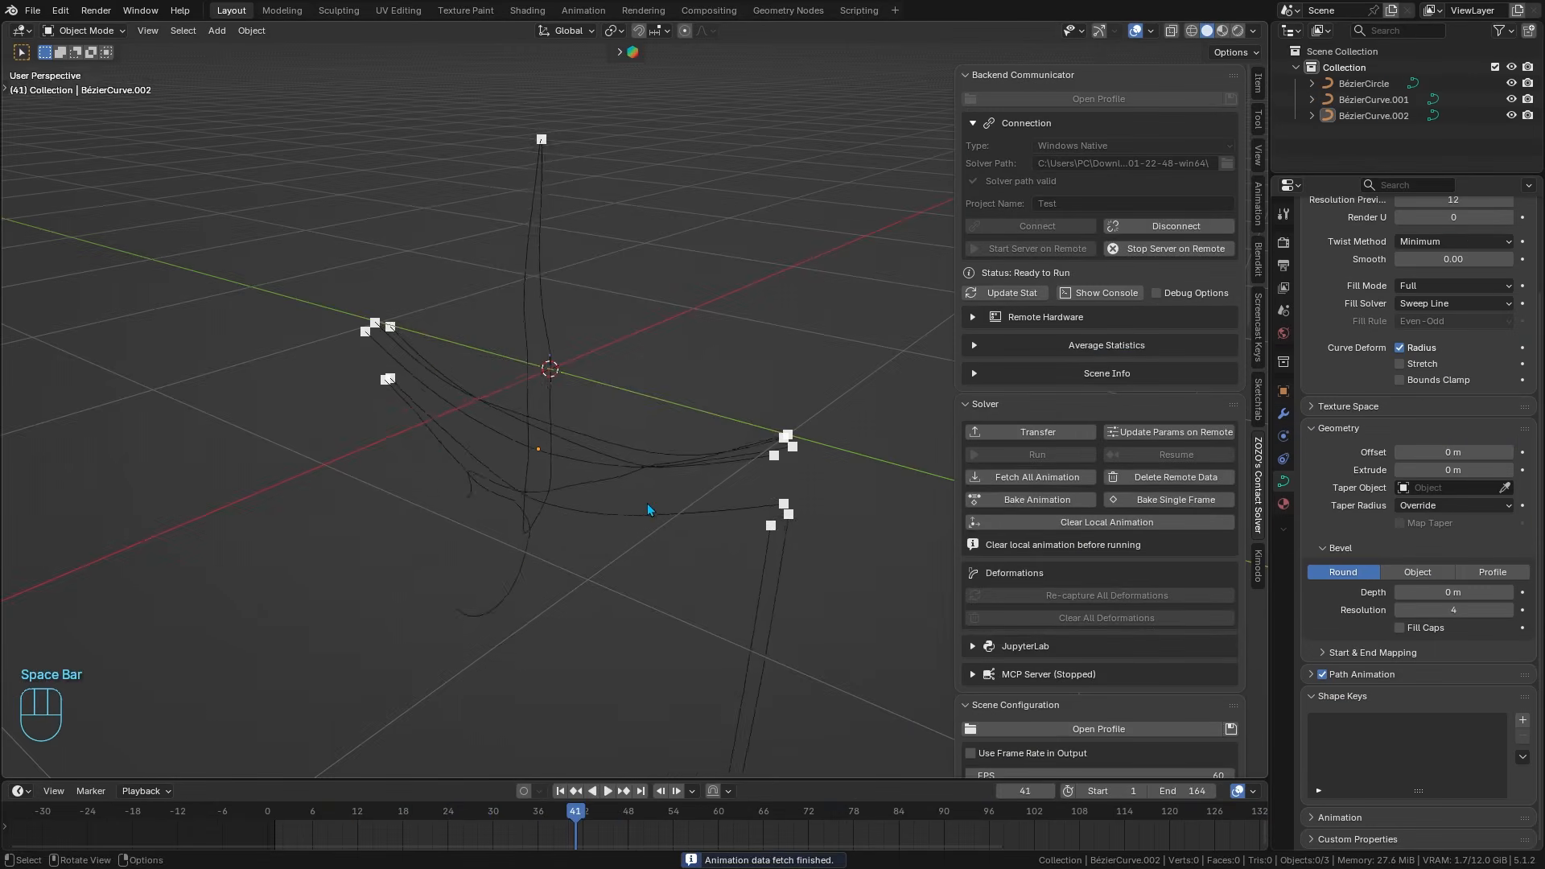
- Examine the simulated Bézier curves and play back the rendered sand simulation in the metal container
{"action": "middle_click_drag", "start_coordinate": [647, 504], "coordinate": [678, 448]}
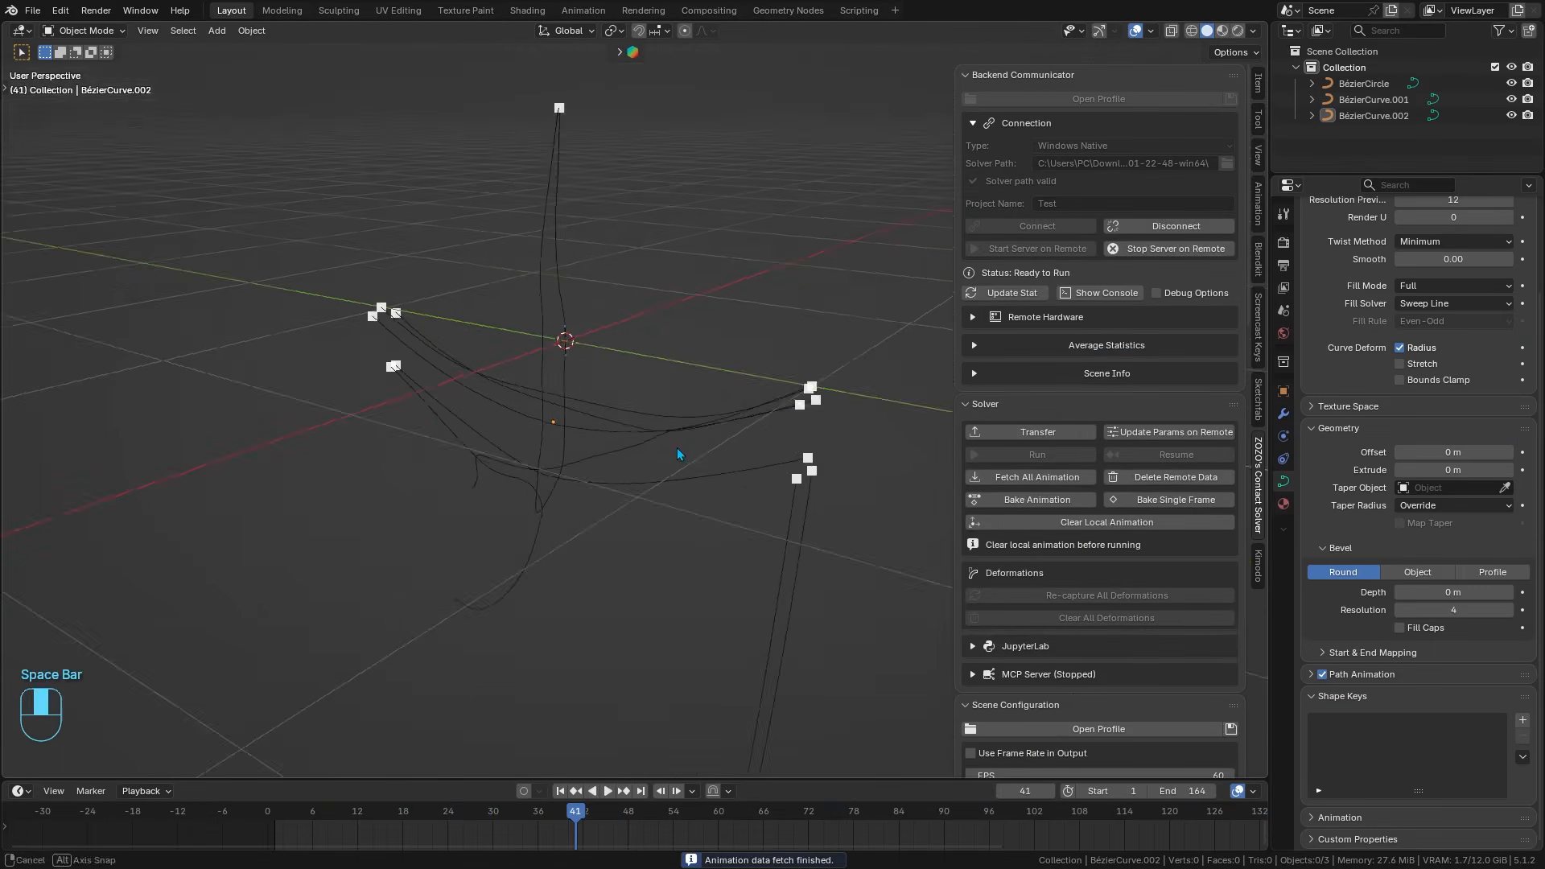
{"action": "left_click", "coordinate": [529, 460]}
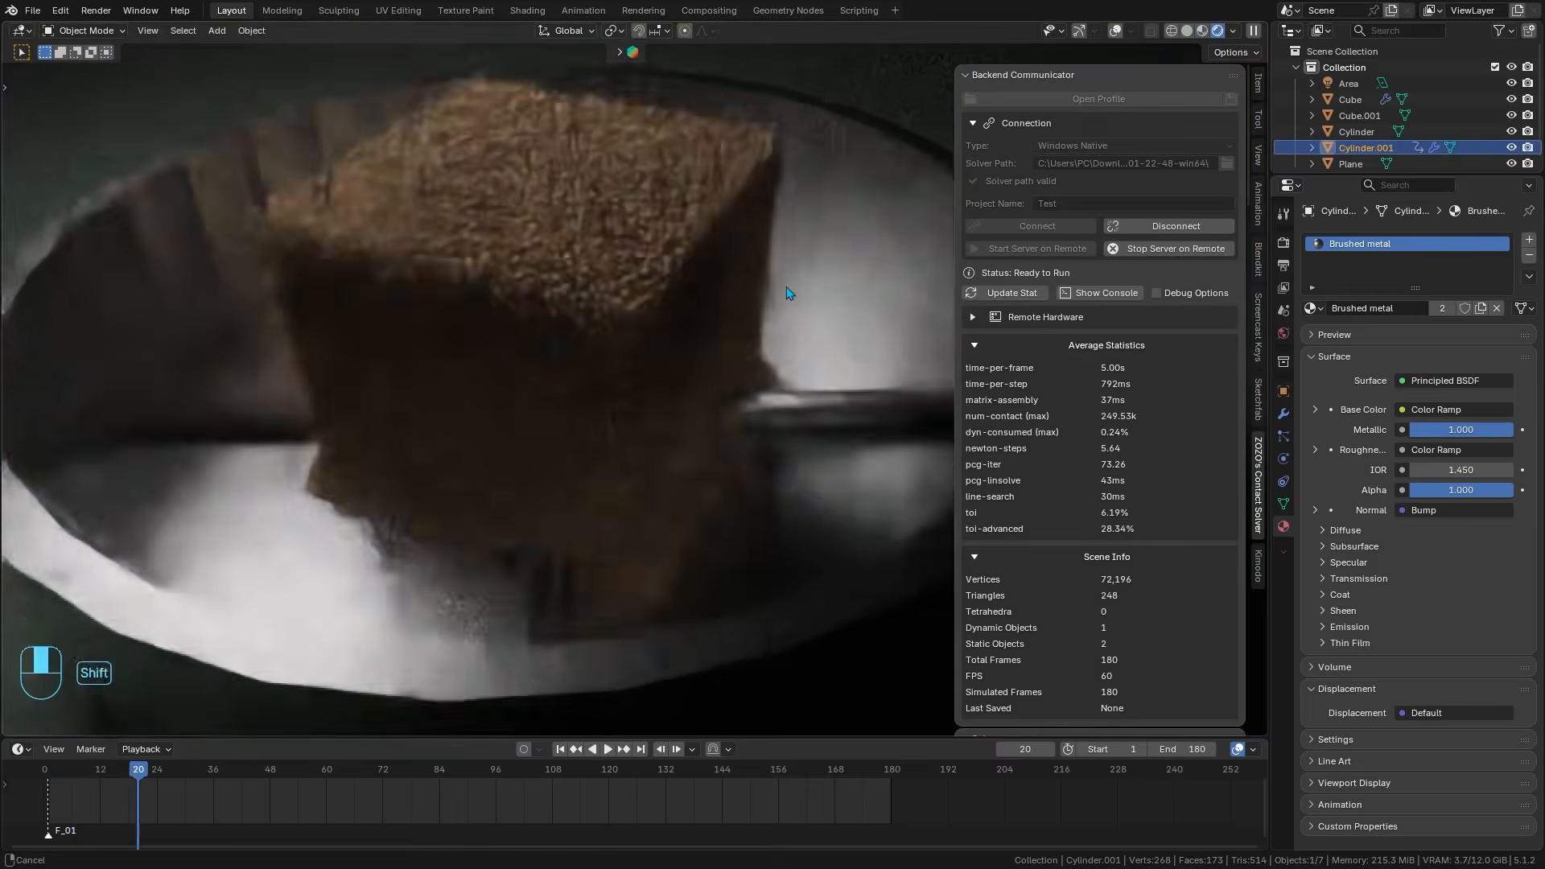
{"action": "key", "text": "space"}
{"action": "key", "text": "space"}
{"action": "key", "text": "space"}
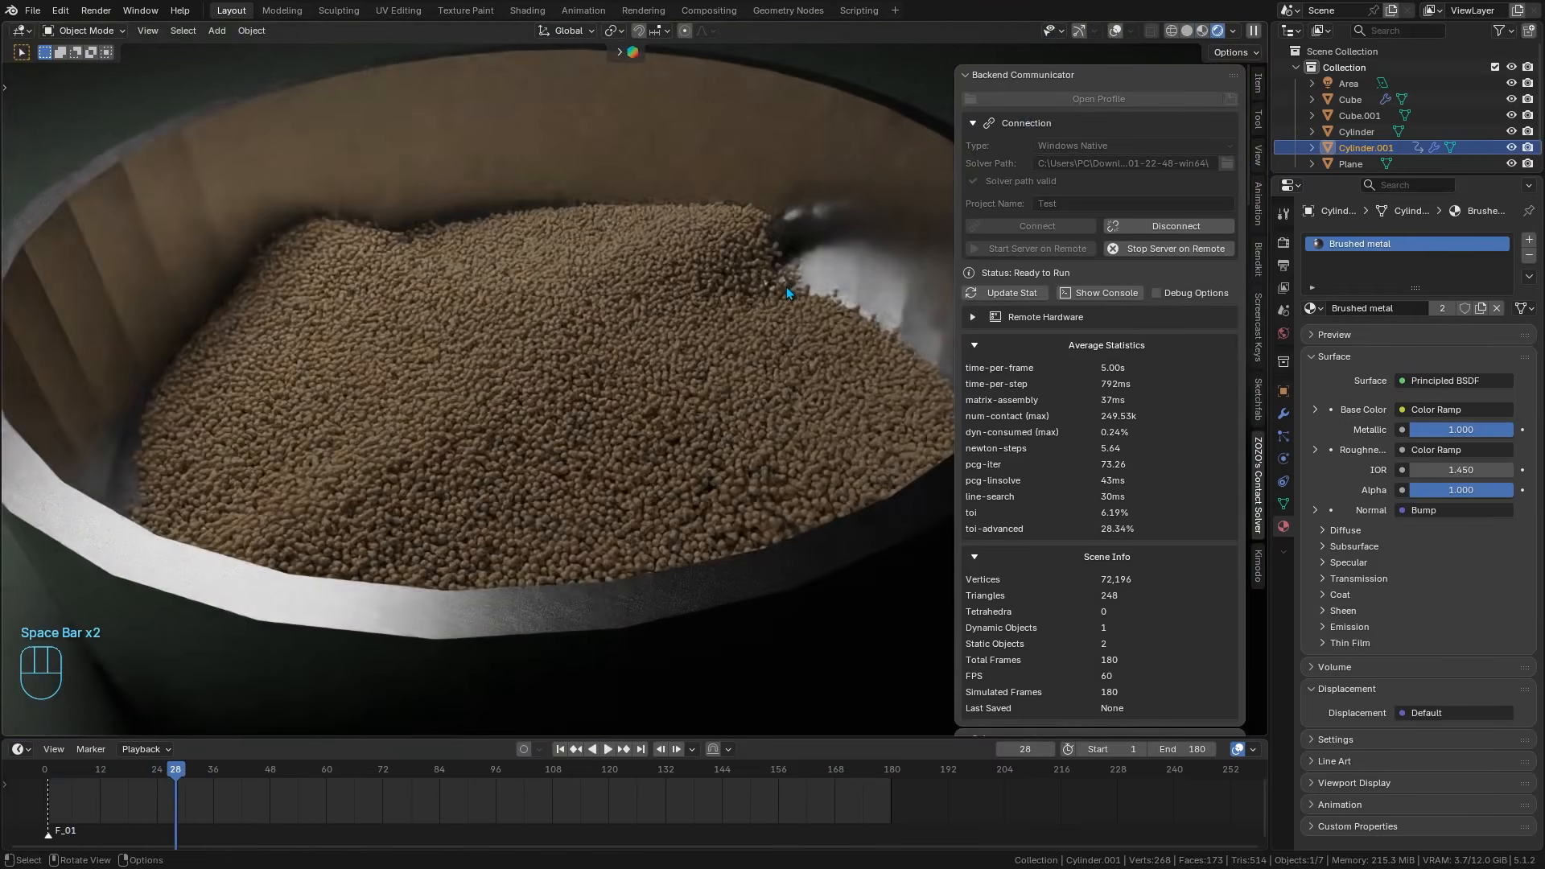
{"action": "key", "text": "space"}
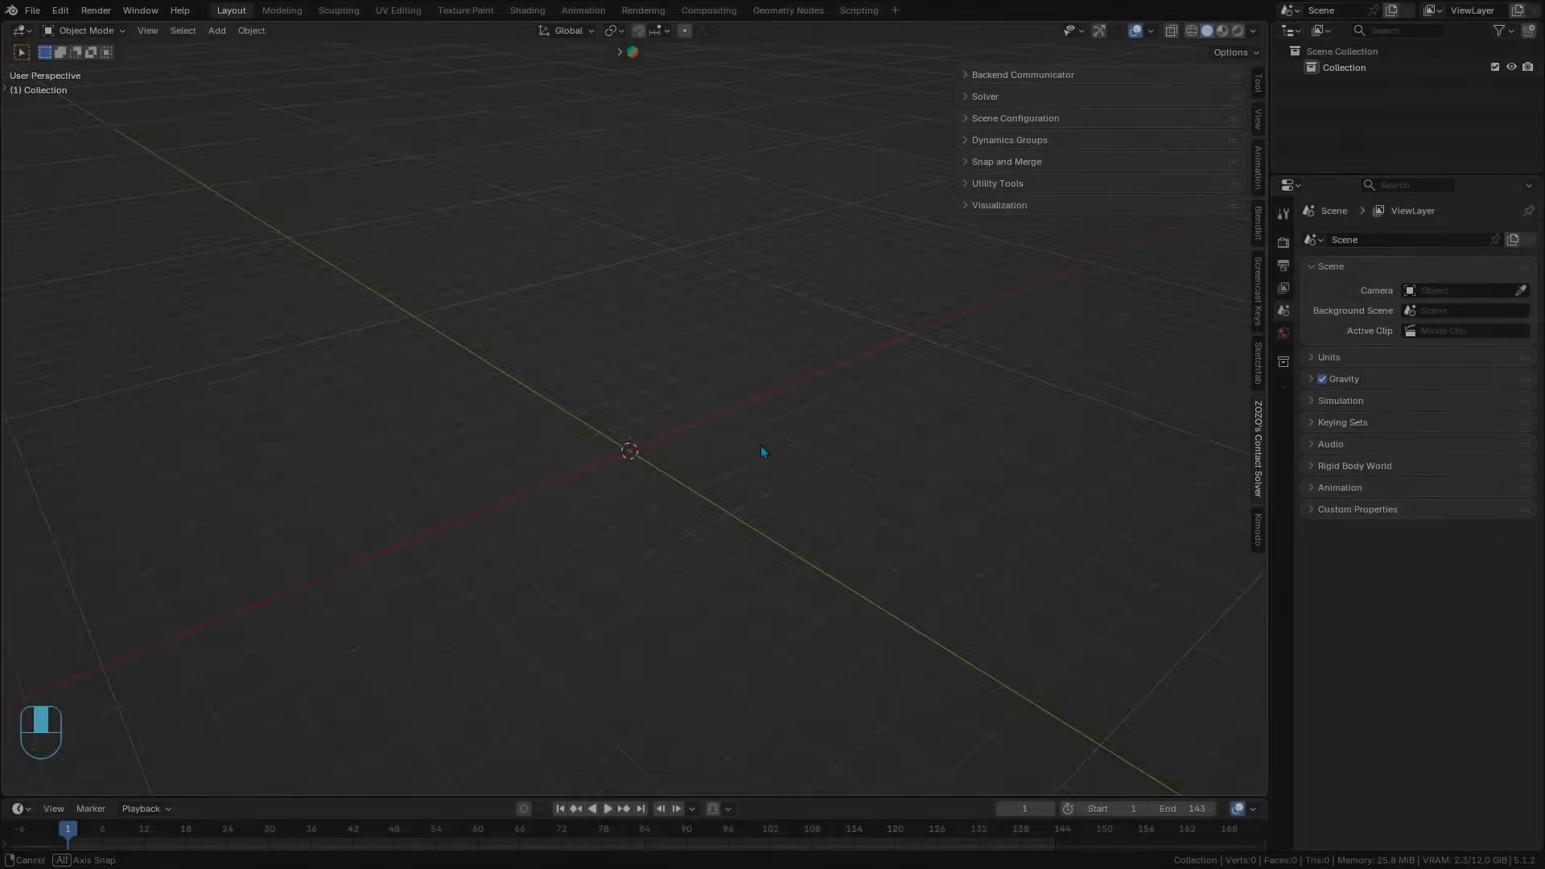
- Create a dynamics group of type Shell and name it Cloth
{"action": "middle_click_drag", "start_coordinate": [760, 445], "coordinate": [737, 221]}
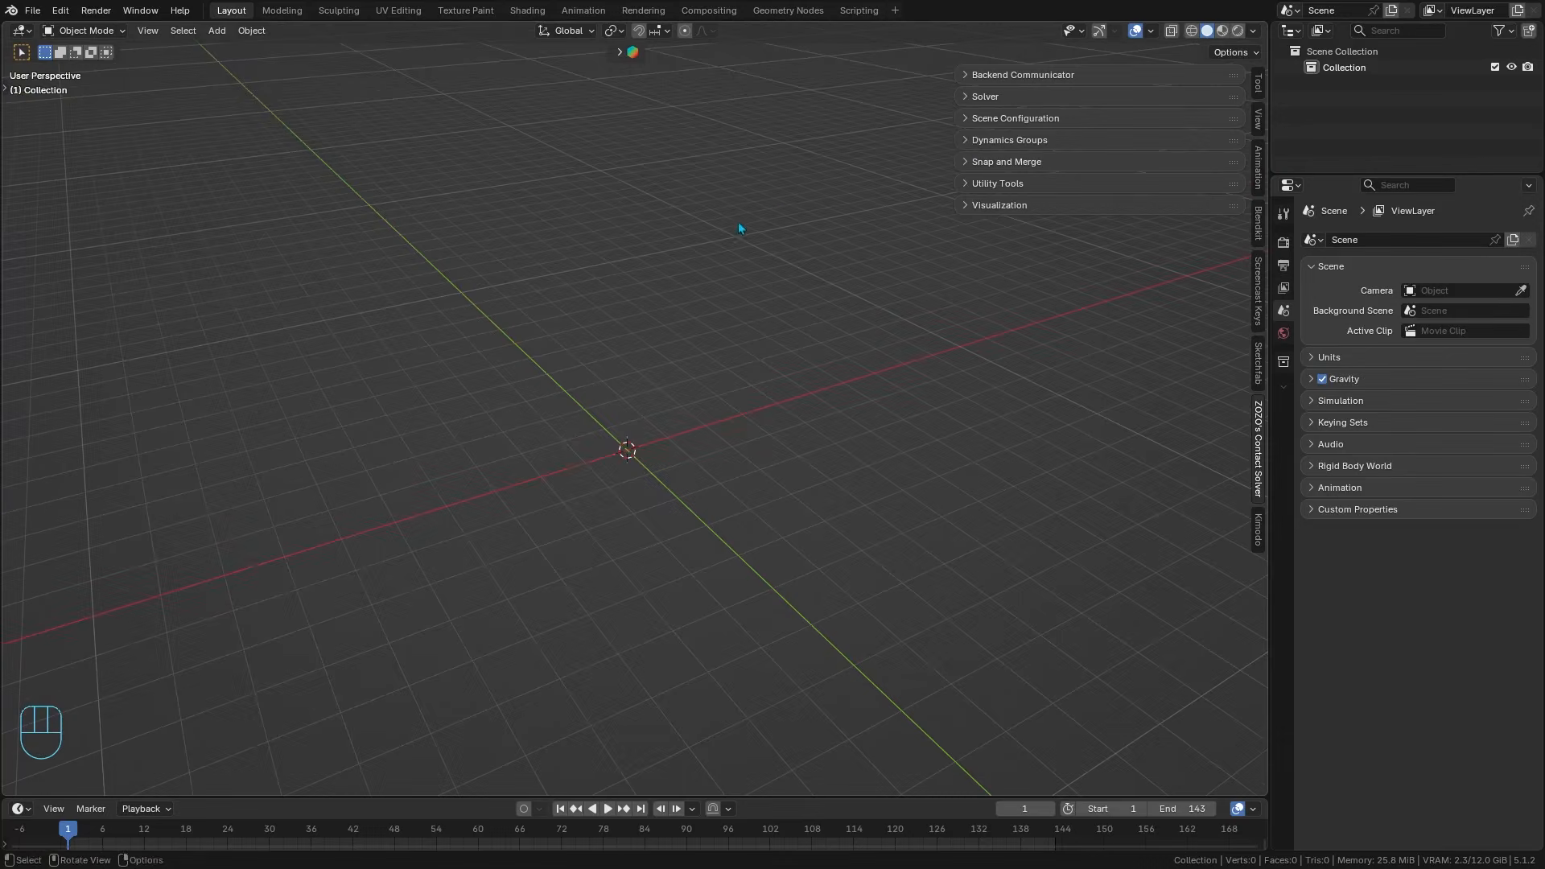
{"action": "left_click", "coordinate": [1029, 163]}
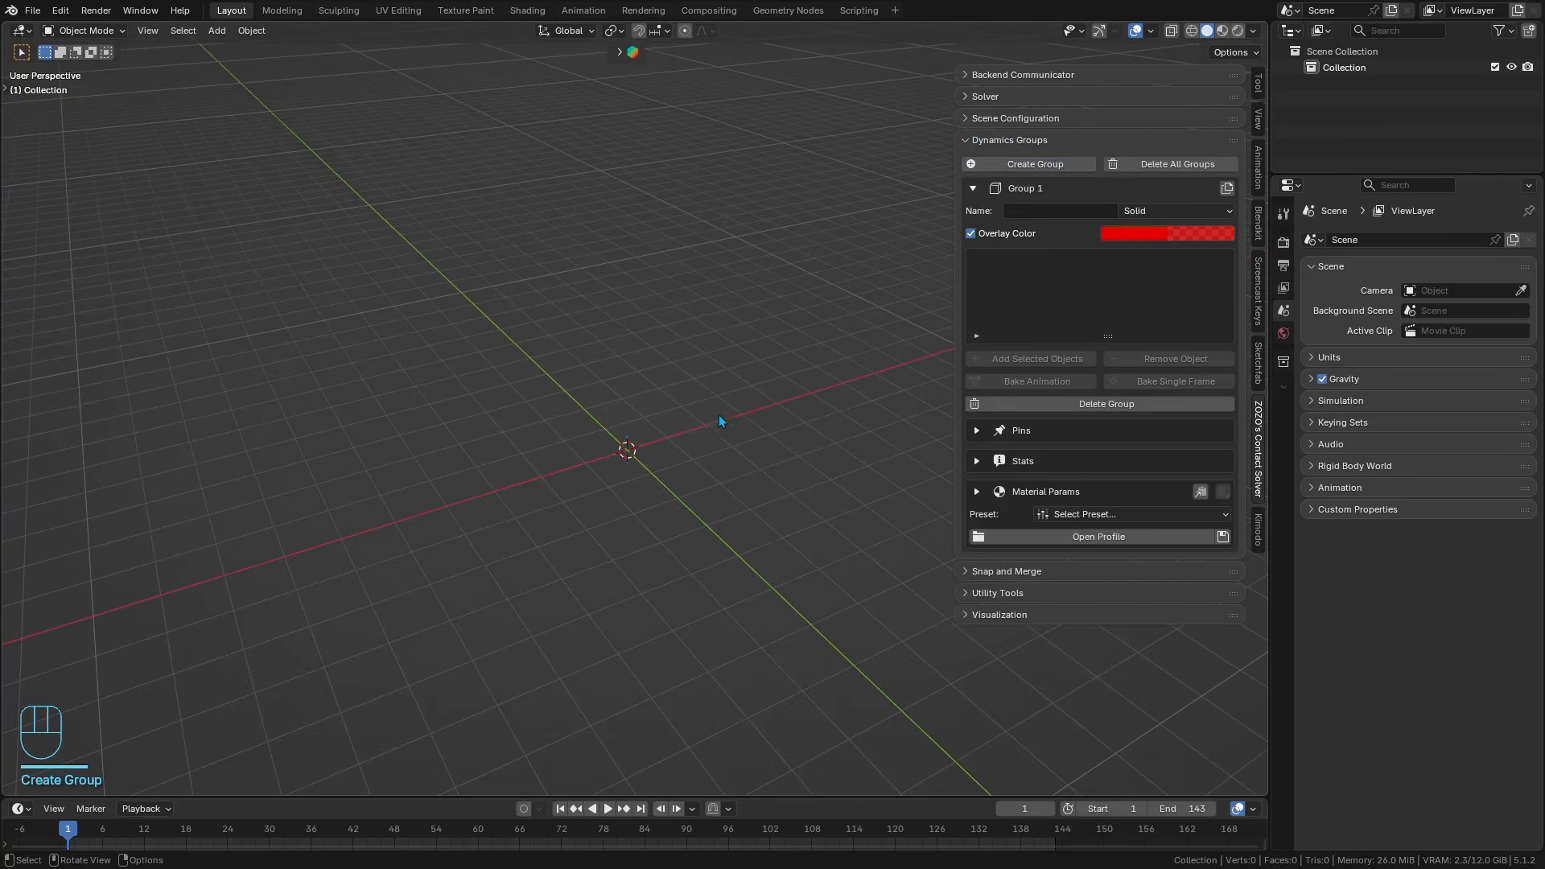
{"action": "middle_click_drag", "start_coordinate": [779, 411], "coordinate": [830, 389]}
{"action": "left_click", "coordinate": [1166, 214]}
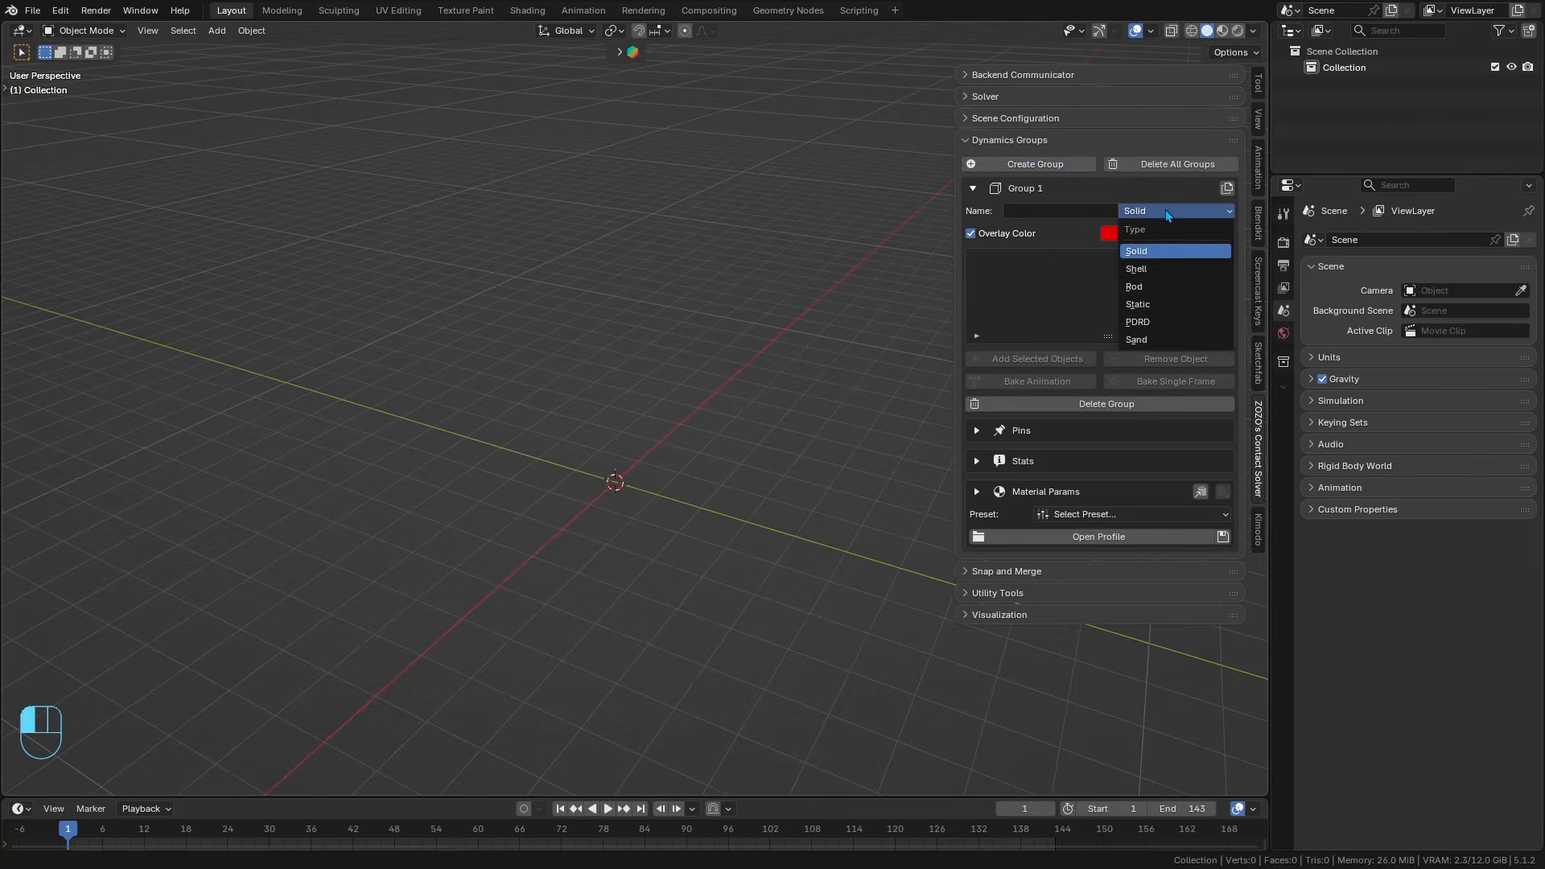
{"action": "left_click", "coordinate": [1158, 270]}
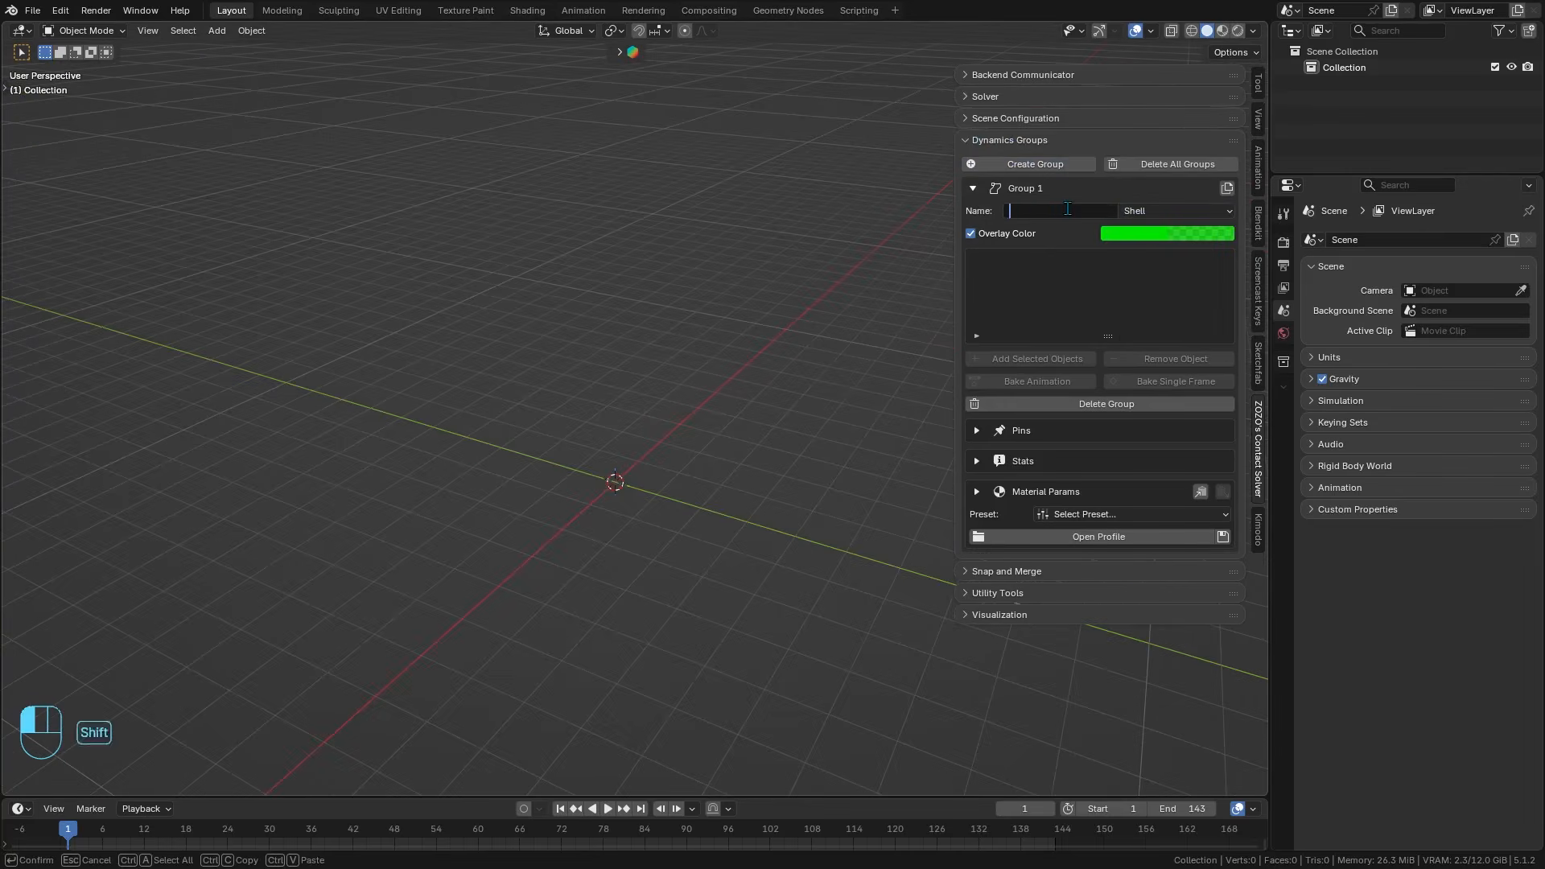
{"action": "left_click", "coordinate": [721, 387]}
- Add a mesh plane and rotate it 90° about the X axis so it stands upright
{"action": "key", "text": "shift+a"}
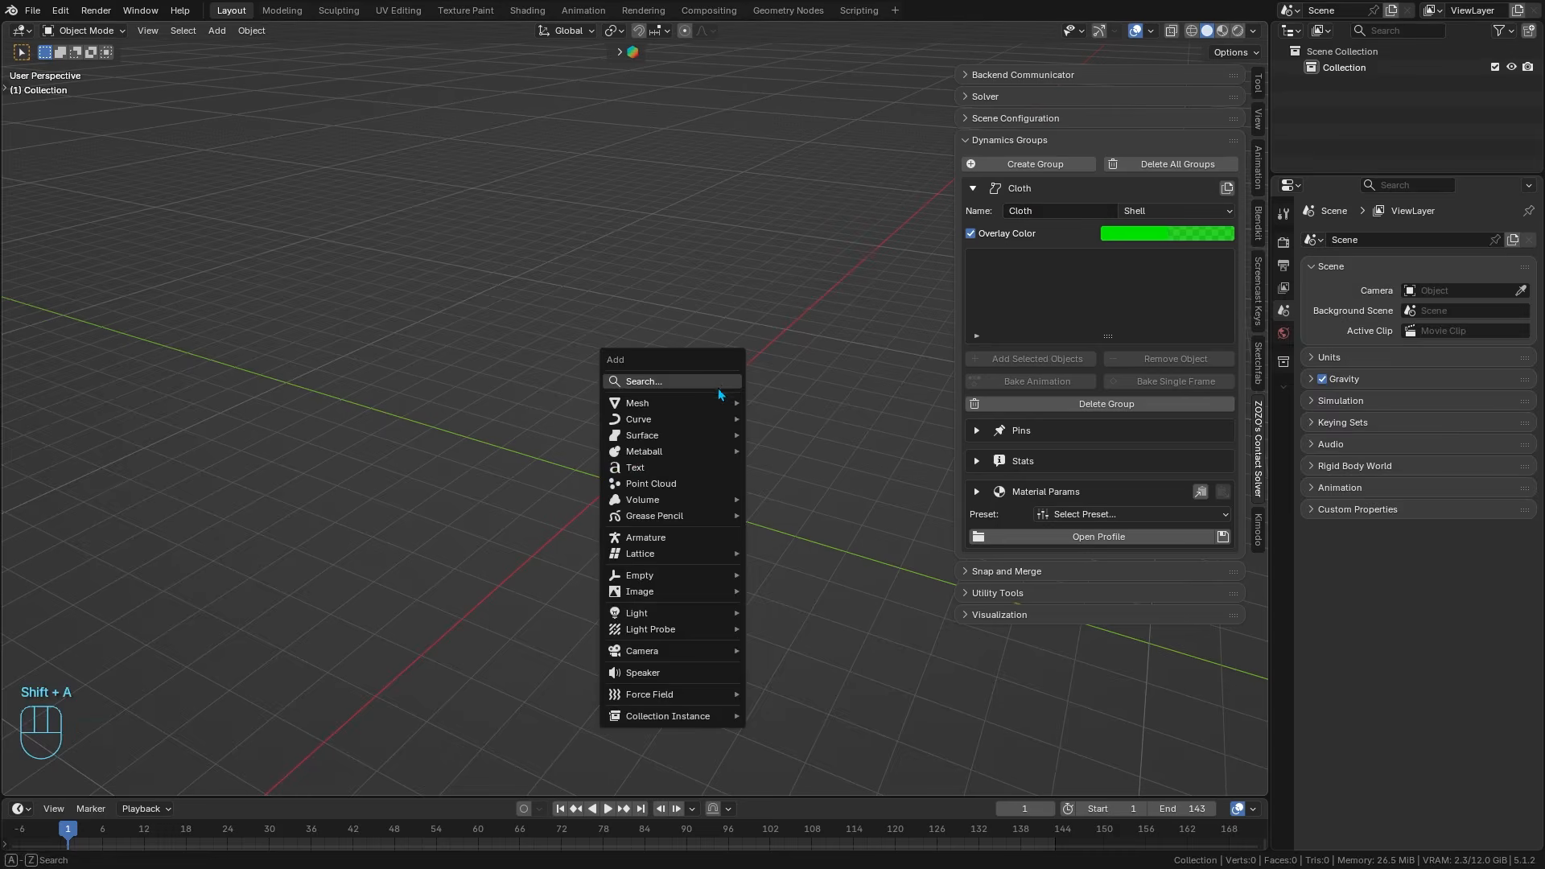
{"action": "mouse_move", "coordinate": [721, 401]}
{"action": "left_click", "coordinate": [782, 396]}
{"action": "key", "text": "r"}
{"action": "key", "text": "x"}
{"action": "key", "text": "KP_9"}
{"action": "key", "text": "KP_0"}
{"action": "key", "text": "KP_Enter"}
- Raise the plane above the ground along Z and subdivide its mesh into 256 faces
{"action": "key", "text": "r"}
{"action": "key", "text": "z"}
{"action": "key", "text": "g"}
{"action": "key", "text": "z"}
{"action": "left_click", "coordinate": [628, 320]}
{"action": "key", "text": "Tab"}
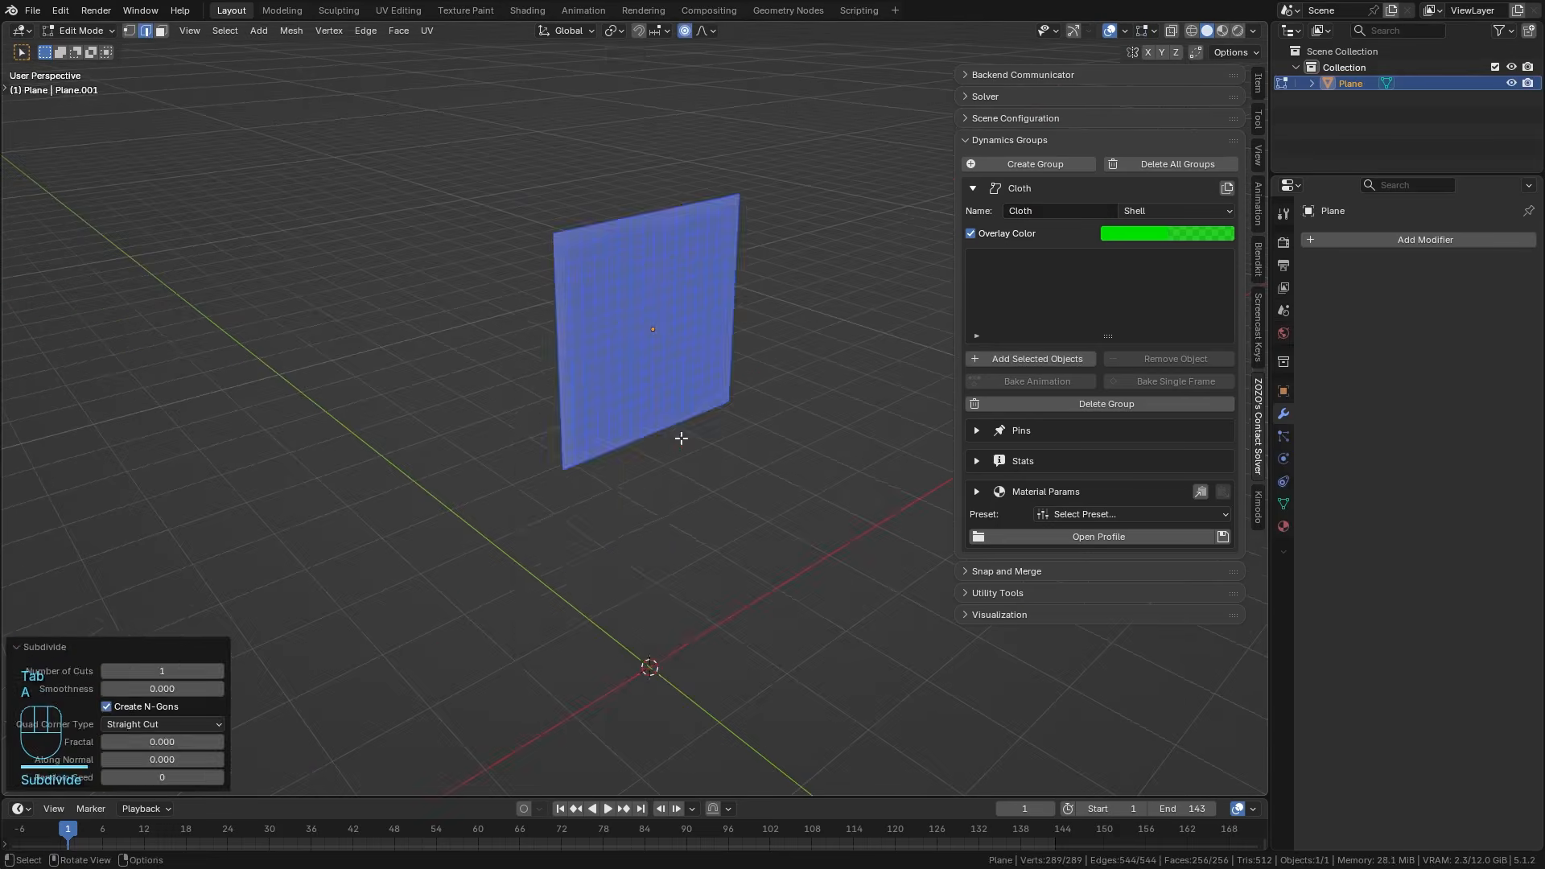
{"action": "key", "text": "Tab"}
- Rotate the upright plane 90° about the Z axis
{"action": "key", "text": "r"}
{"action": "key", "text": "z"}
{"action": "key", "text": "KP_9"}
{"action": "key", "text": "KP_0"}
{"action": "key", "text": "KP_Enter"}
- Add the selected plane to the Cloth dynamics group, keeping the group's type as Shell
{"action": "middle_click_drag", "start_coordinate": [745, 399], "coordinate": [719, 325], "text": "shift"}
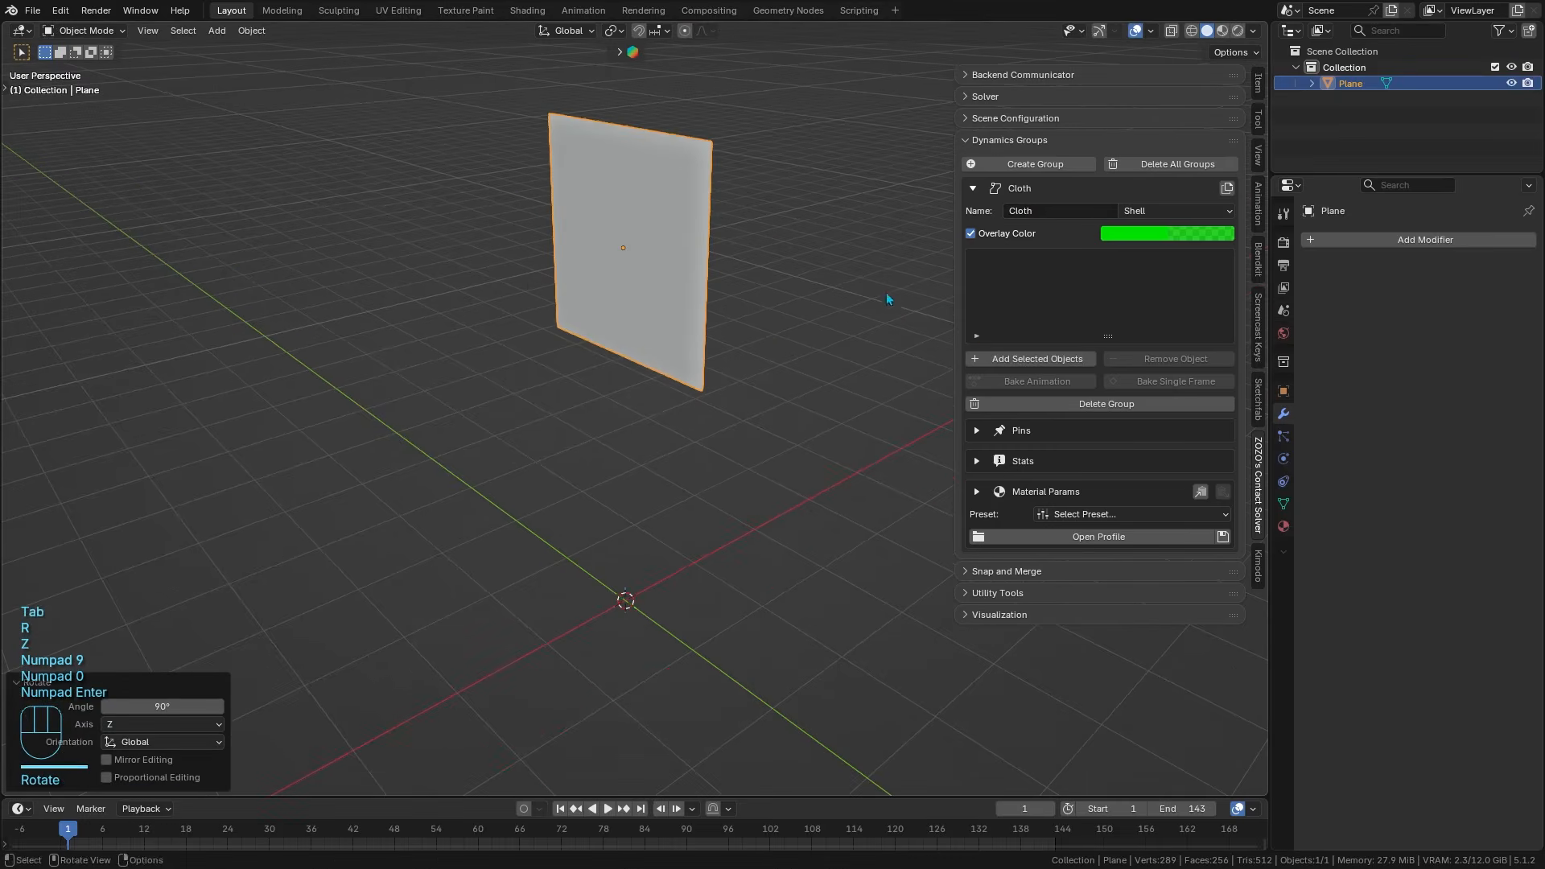
{"action": "left_click", "coordinate": [1002, 362]}
{"action": "middle_click_drag", "start_coordinate": [881, 341], "coordinate": [926, 310]}
{"action": "middle_click_drag", "start_coordinate": [759, 387], "coordinate": [930, 323]}
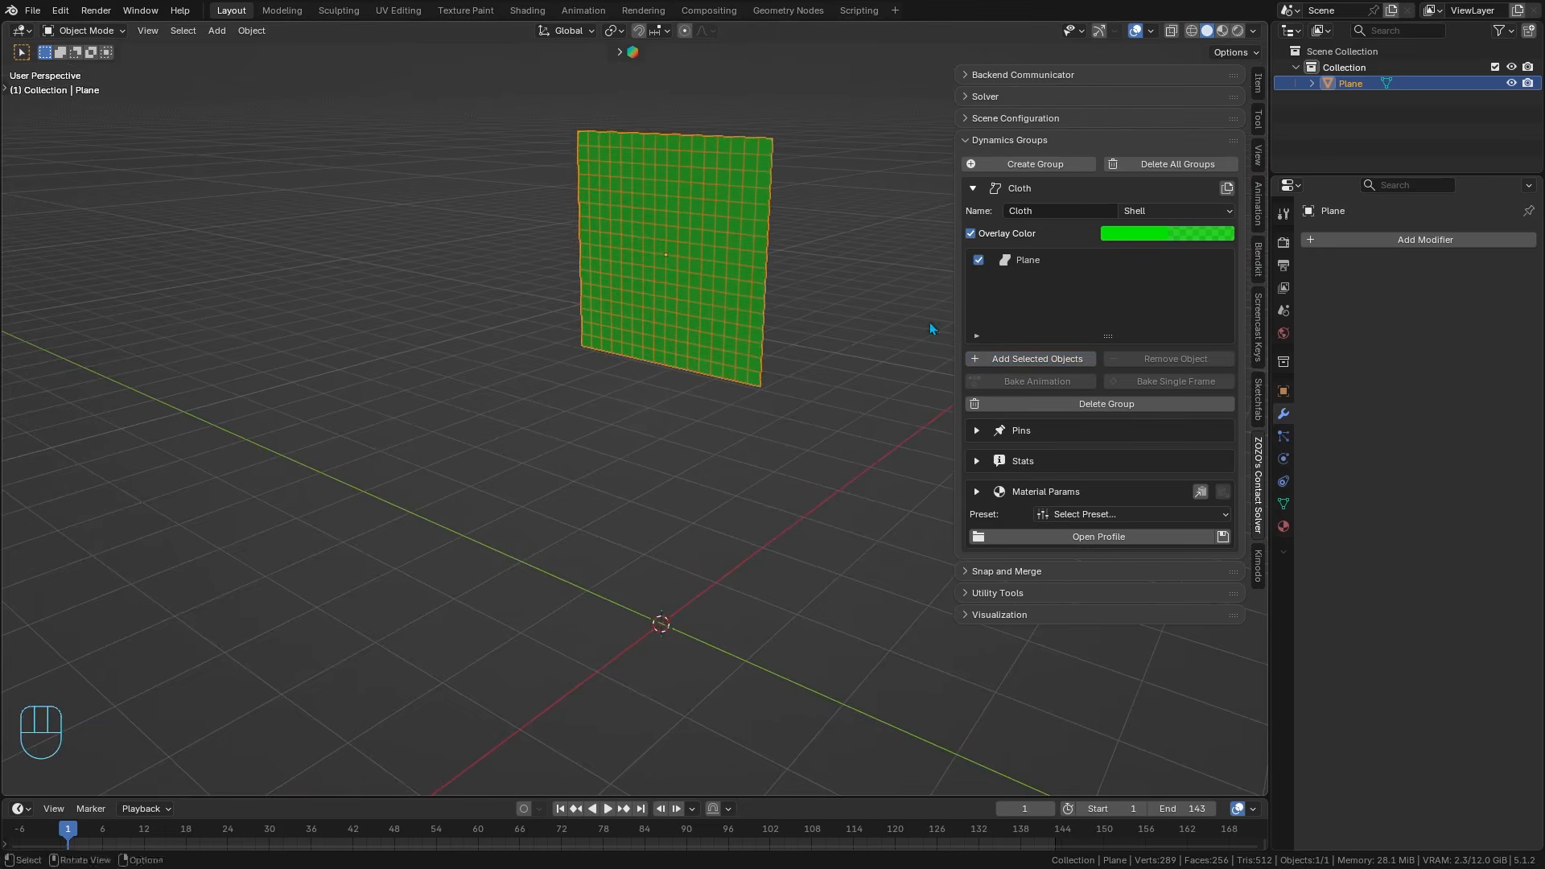
{"action": "left_click", "coordinate": [1135, 212]}
{"action": "left_click", "coordinate": [1148, 270]}
- Add an invisible wall collider at the world origin in the solver's scene configuration
{"action": "left_click", "coordinate": [987, 119]}
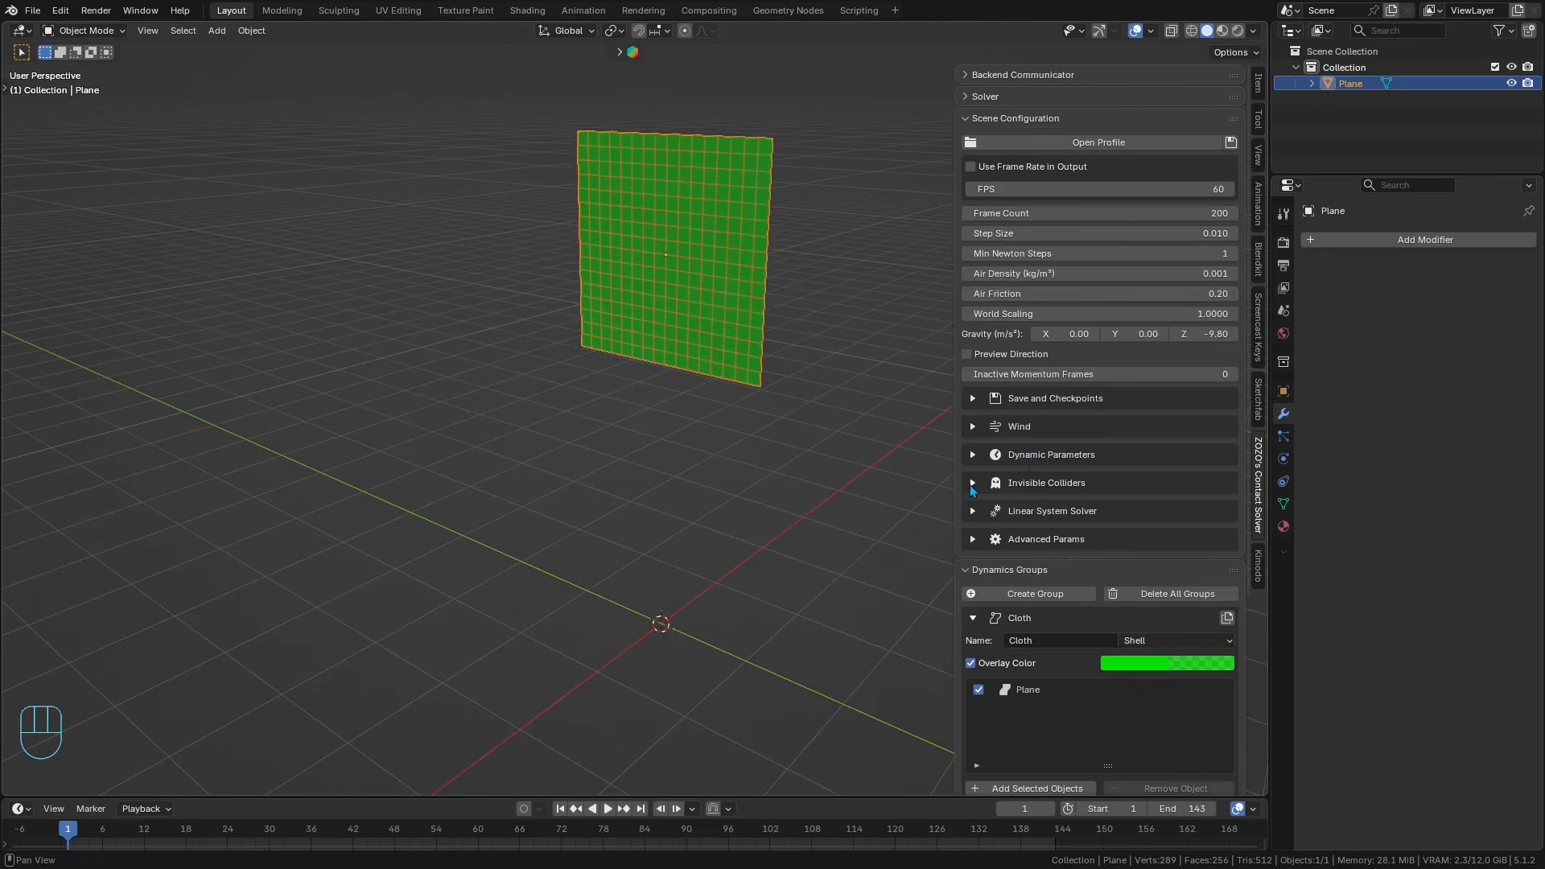
{"action": "left_click", "coordinate": [973, 484]}
{"action": "scroll", "coordinate": [974, 489], "scroll_direction": "down", "scroll_amount": 4}
{"action": "left_click", "coordinate": [1000, 451]}
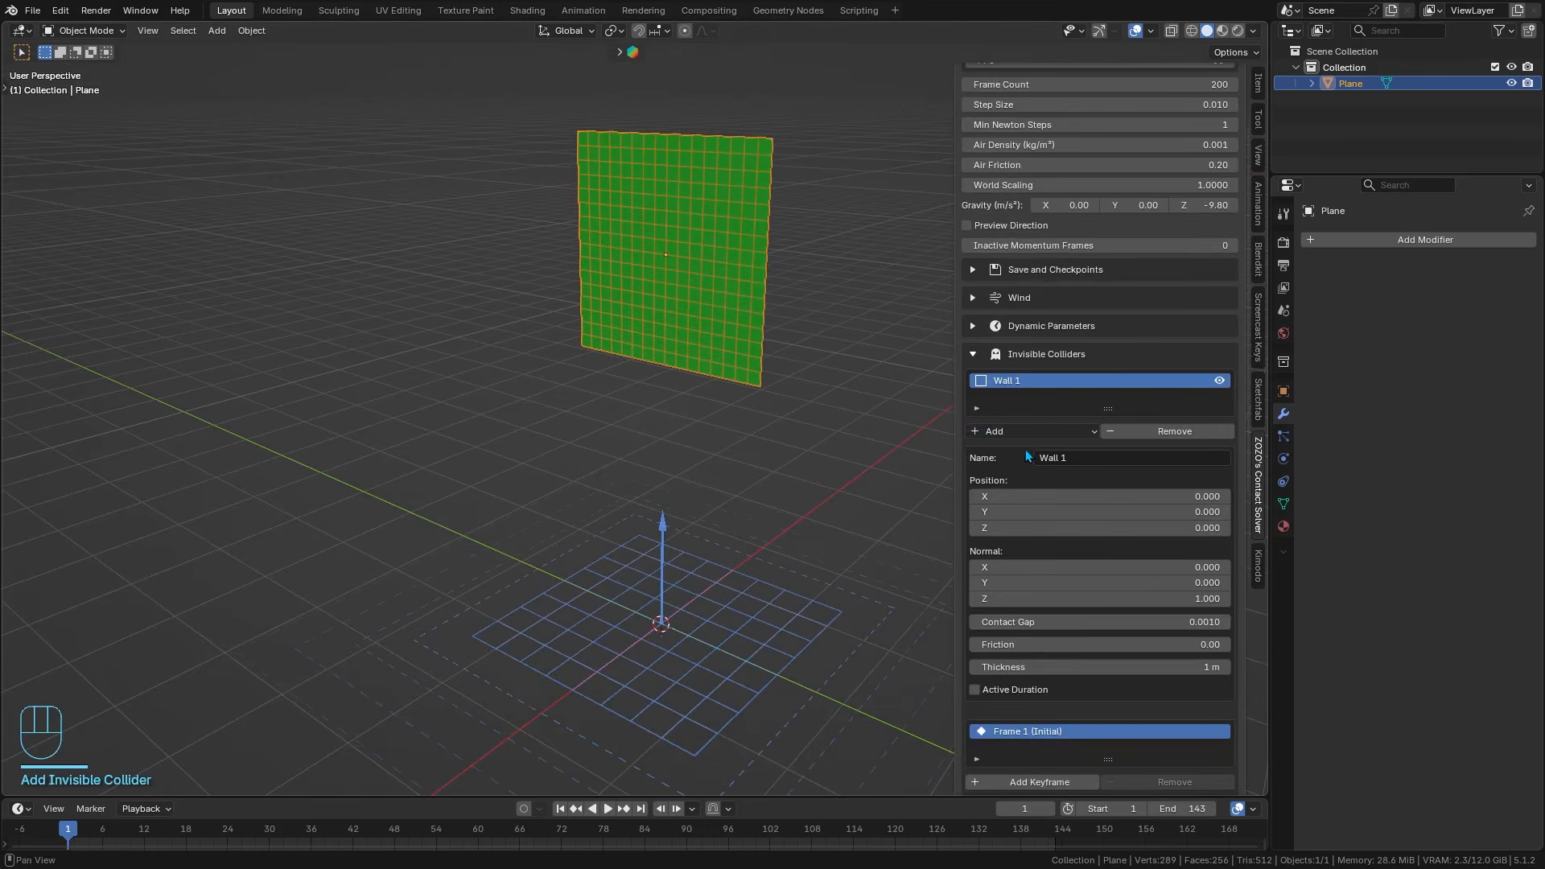
- Undo the most recent scene changes
{"action": "key", "text": "ctrl+z"}
{"action": "key", "text": "ctrl+z"}
{"action": "key", "text": "ctrl+z"}
{"action": "key", "text": "ctrl+z"}
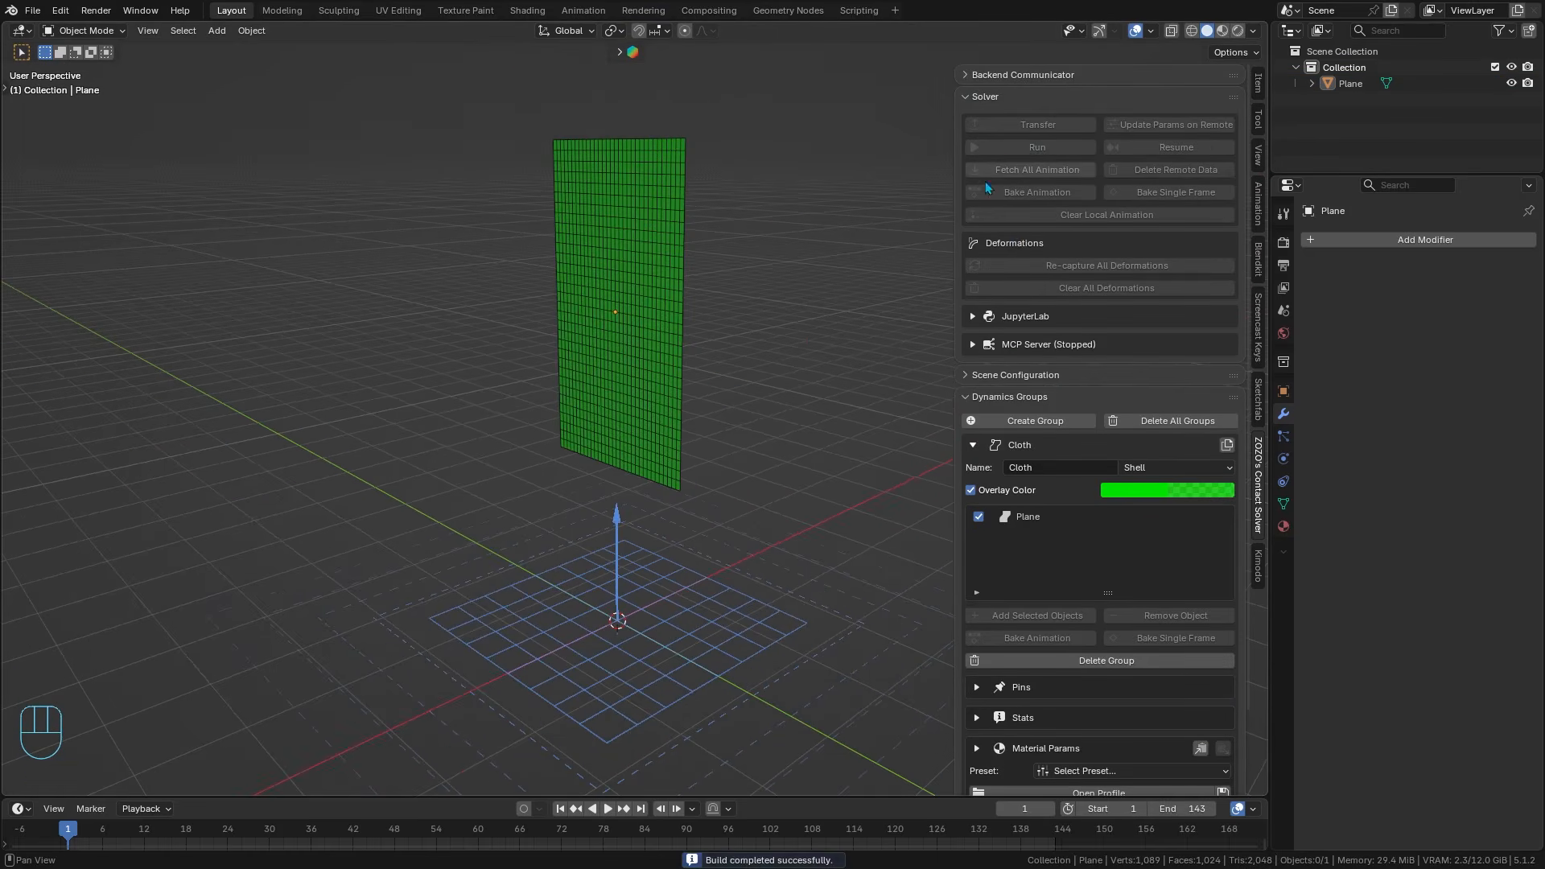
- Select the simulated plane, add a Subdivision modifier with 3 viewport levels, and play the cloth animation
{"action": "middle_click_drag", "start_coordinate": [755, 456], "coordinate": [740, 373], "text": "shift"}
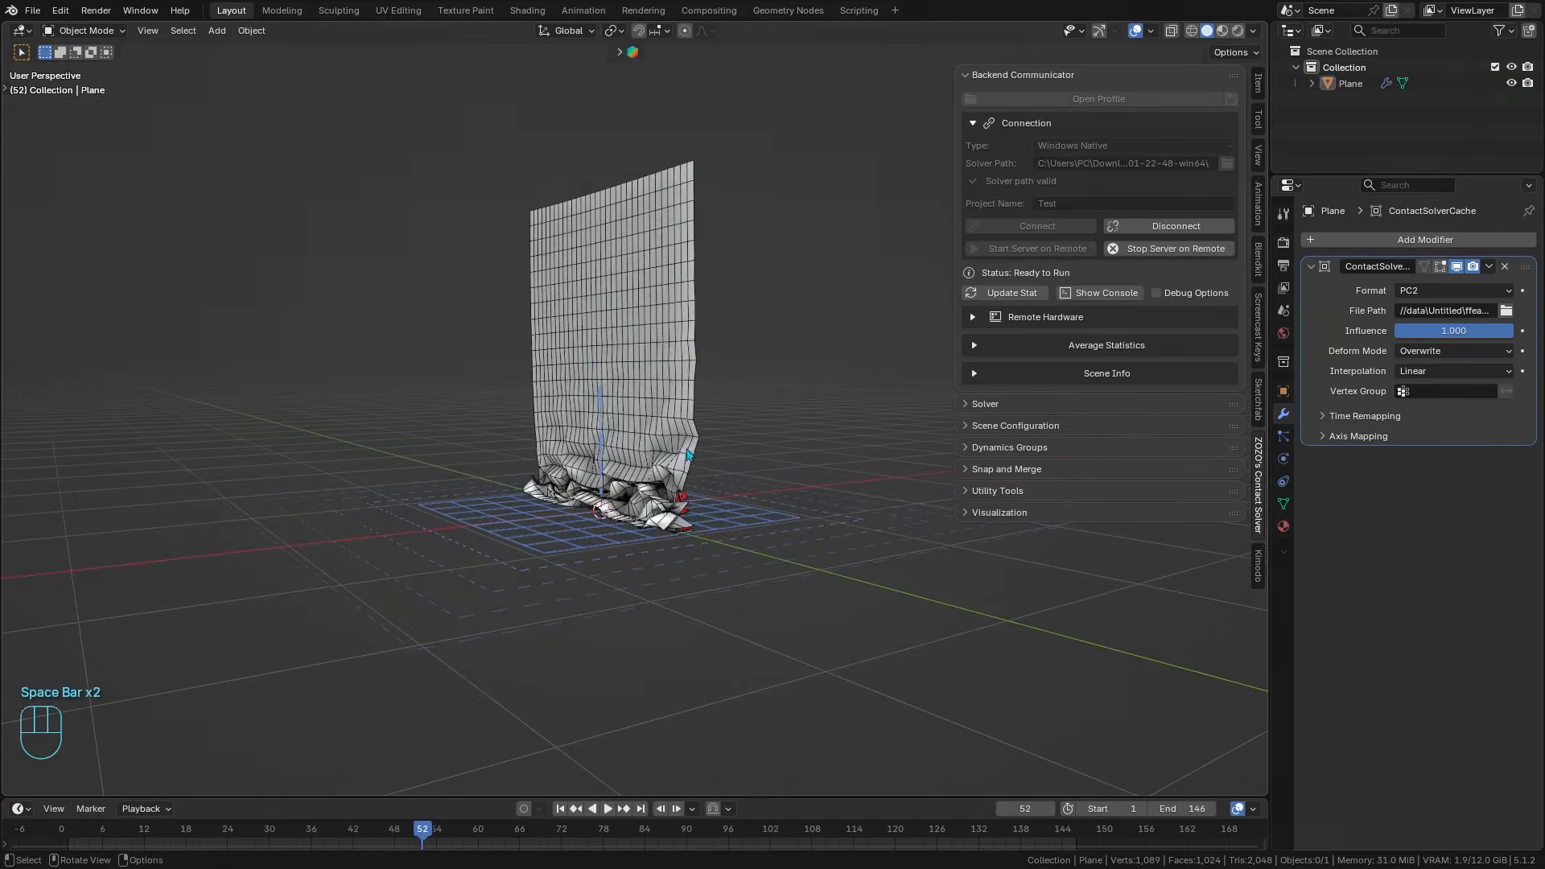
{"action": "key", "text": "space"}
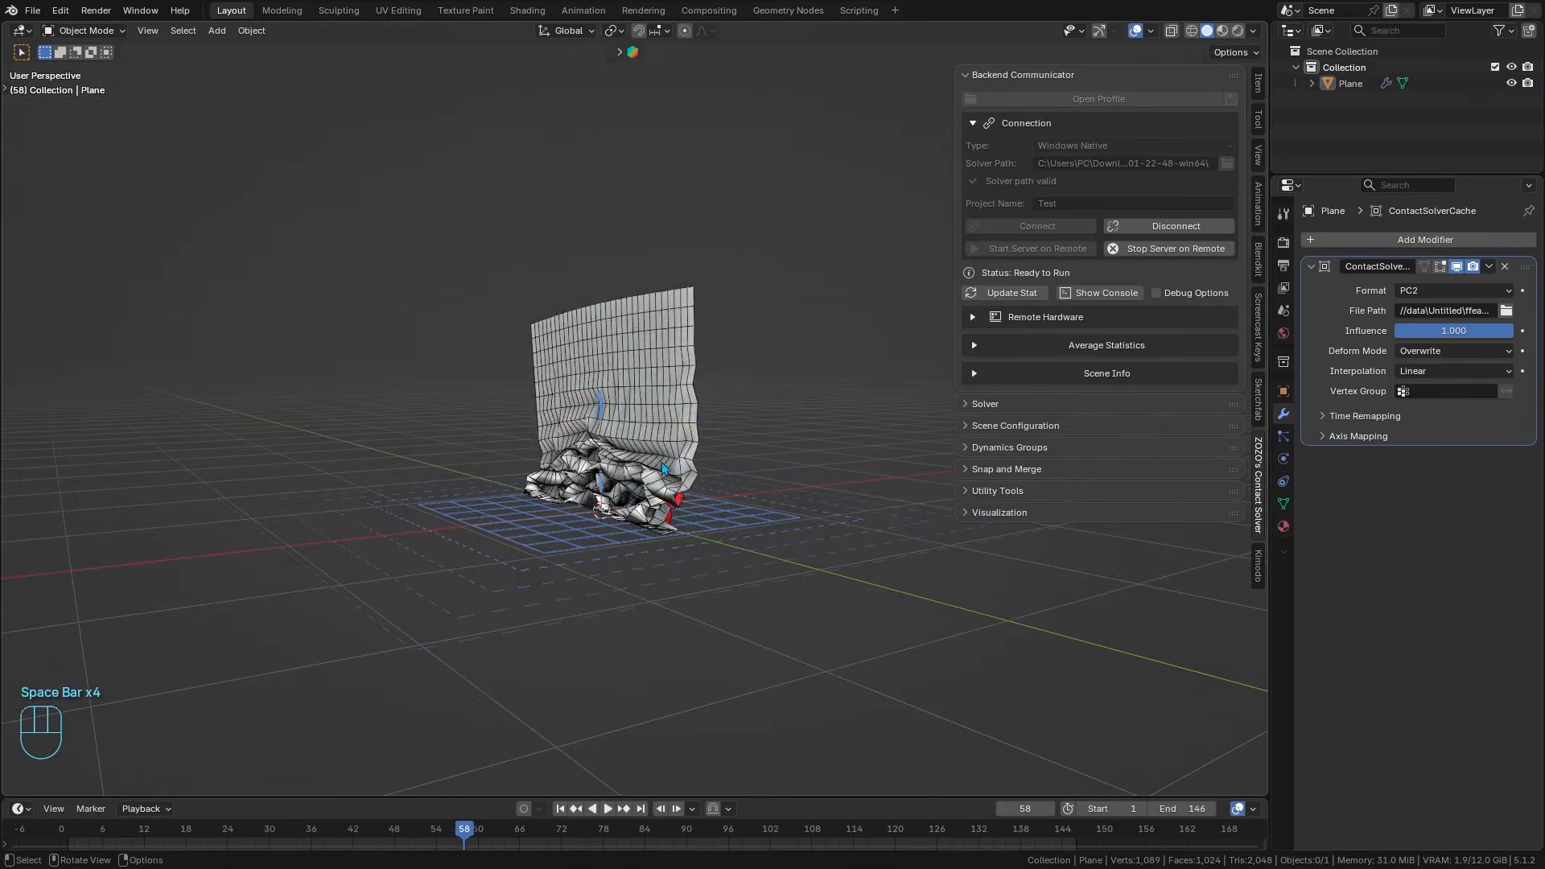
{"action": "left_click", "coordinate": [662, 462]}
{"action": "scroll", "coordinate": [748, 389], "scroll_direction": "up", "scroll_amount": 5}
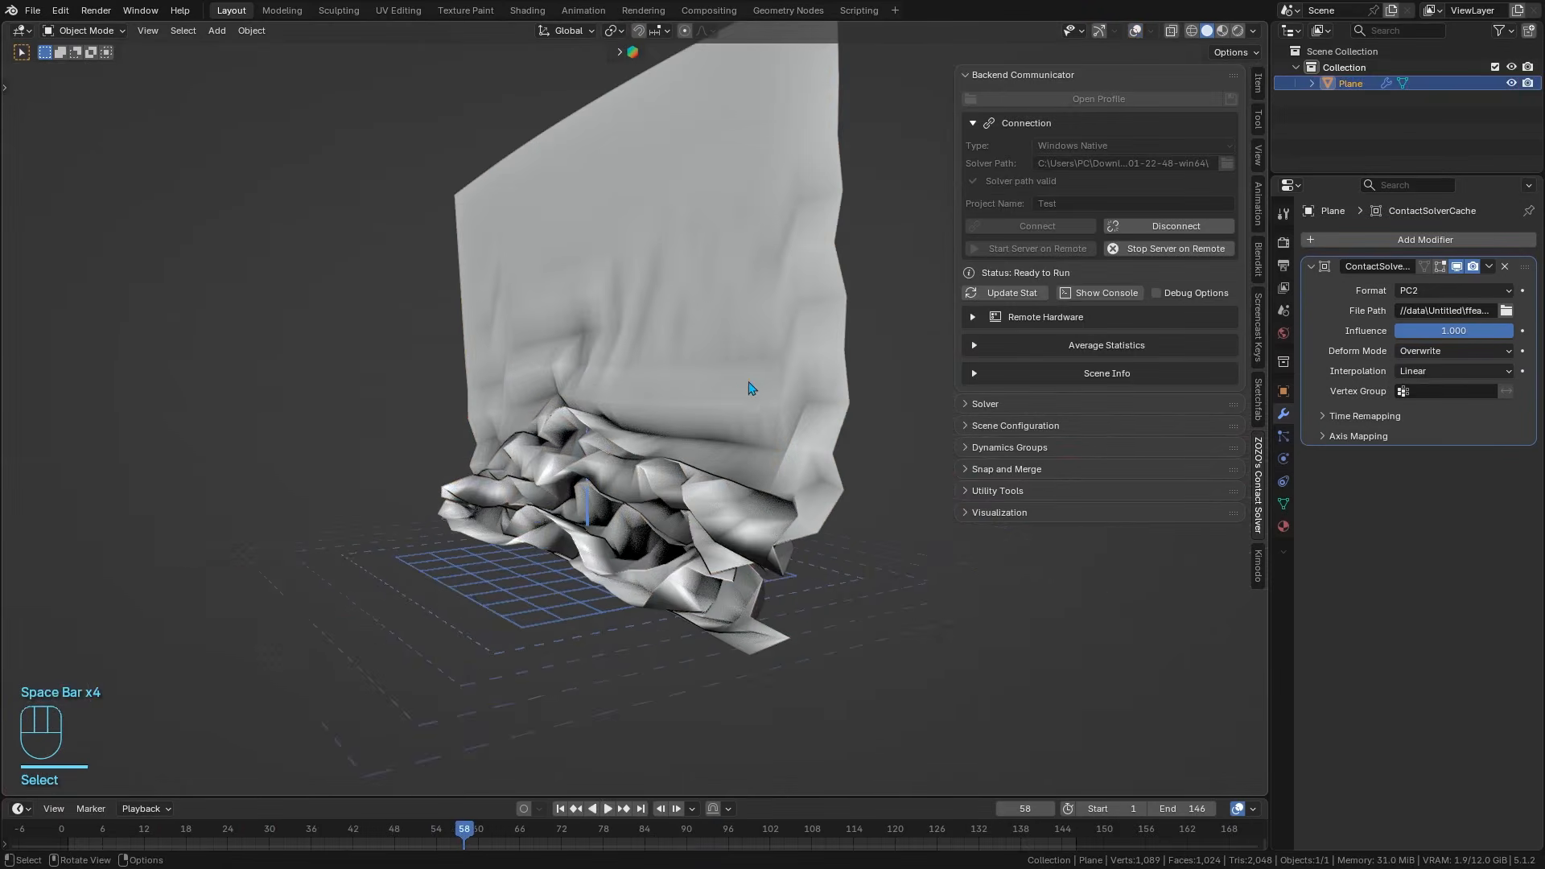
{"action": "key", "text": "ctrl+3"}
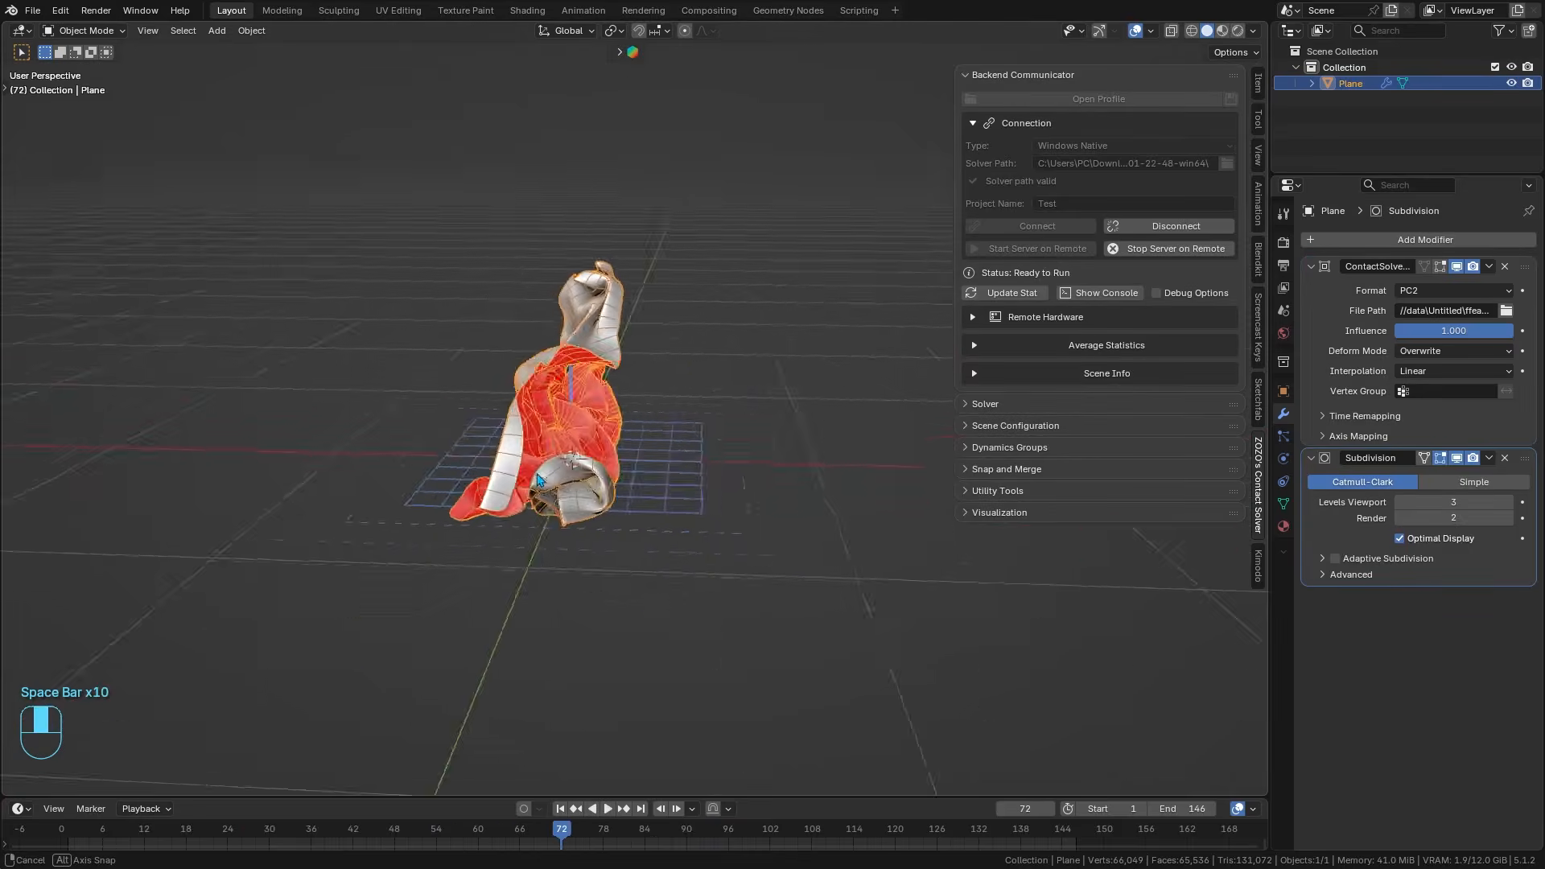
{"action": "middle_click_drag", "start_coordinate": [483, 515], "coordinate": [456, 483]}
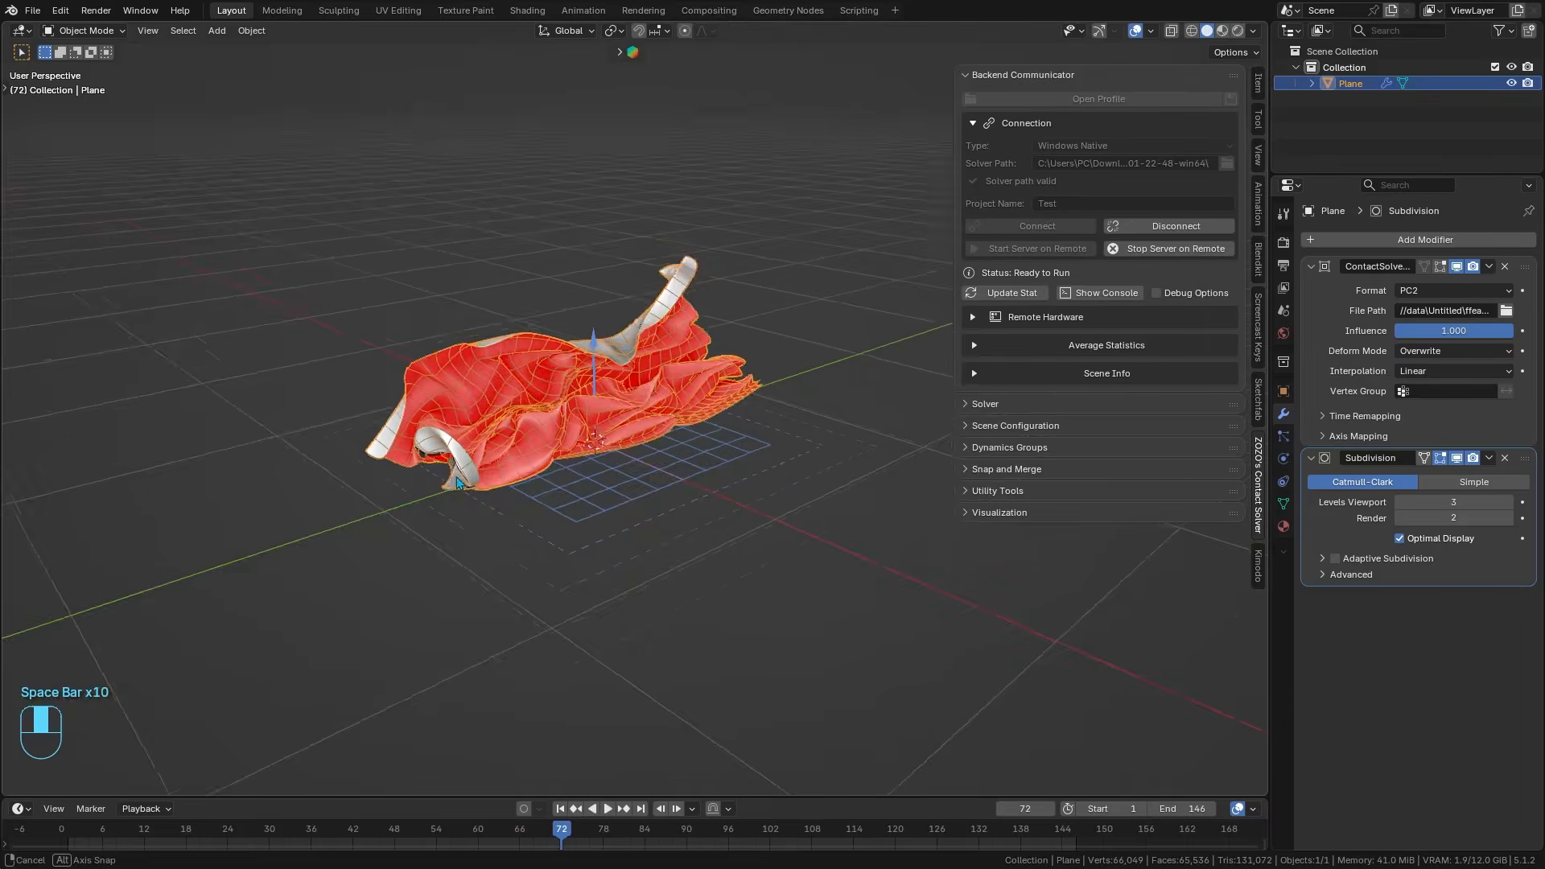
{"action": "key", "text": "space"}
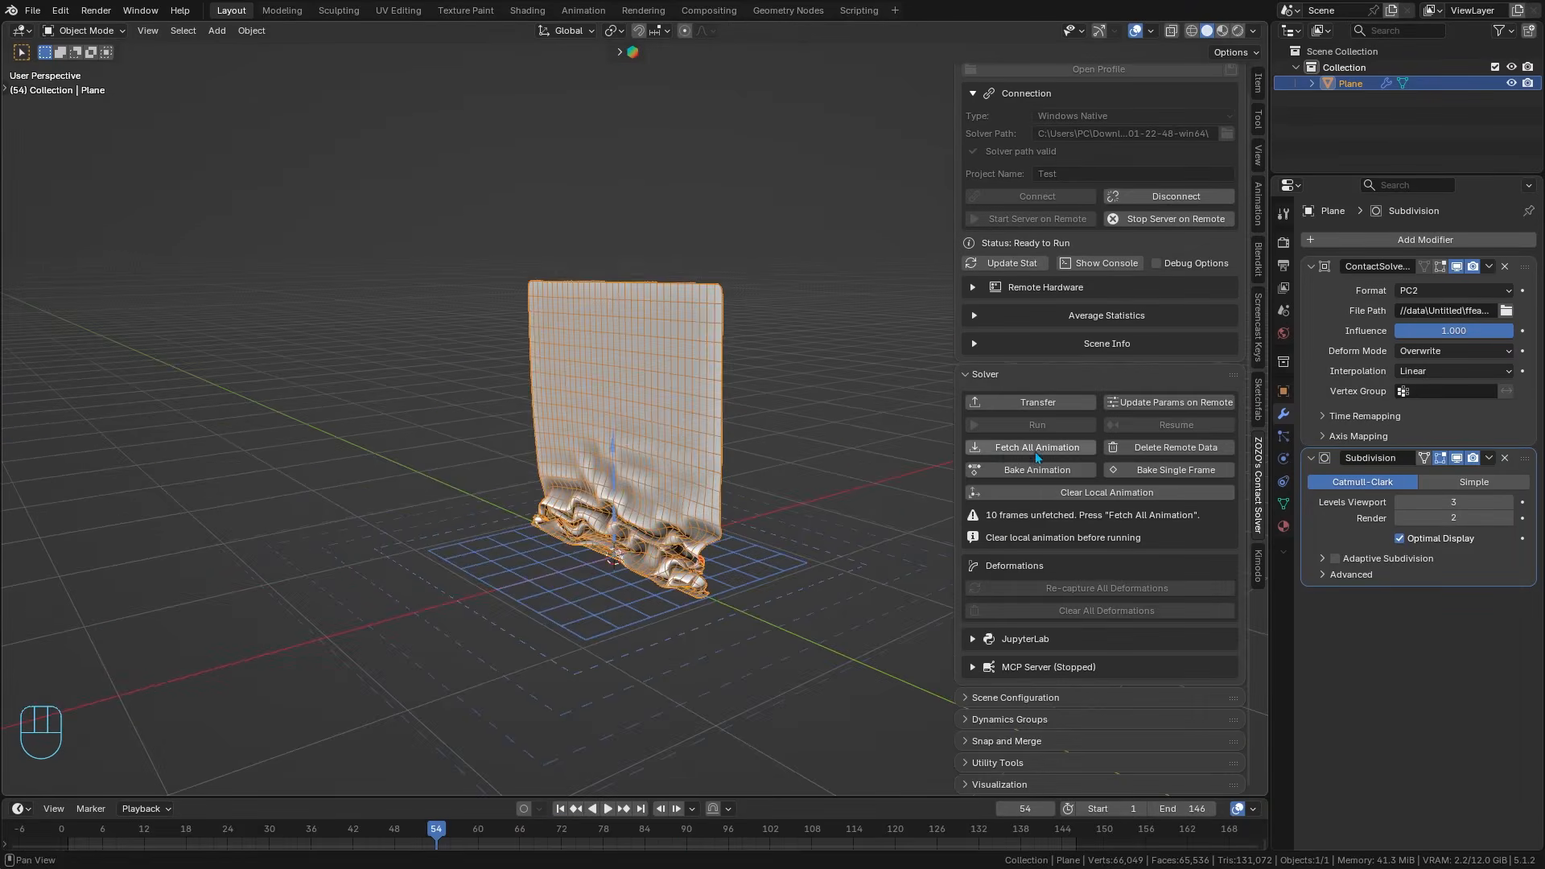
- Fetch all simulated frames from the solver and bake the animation onto the plane
{"action": "left_click", "coordinate": [1035, 451]}
{"action": "left_click", "coordinate": [1007, 489]}
{"action": "left_click", "coordinate": [1004, 518]}
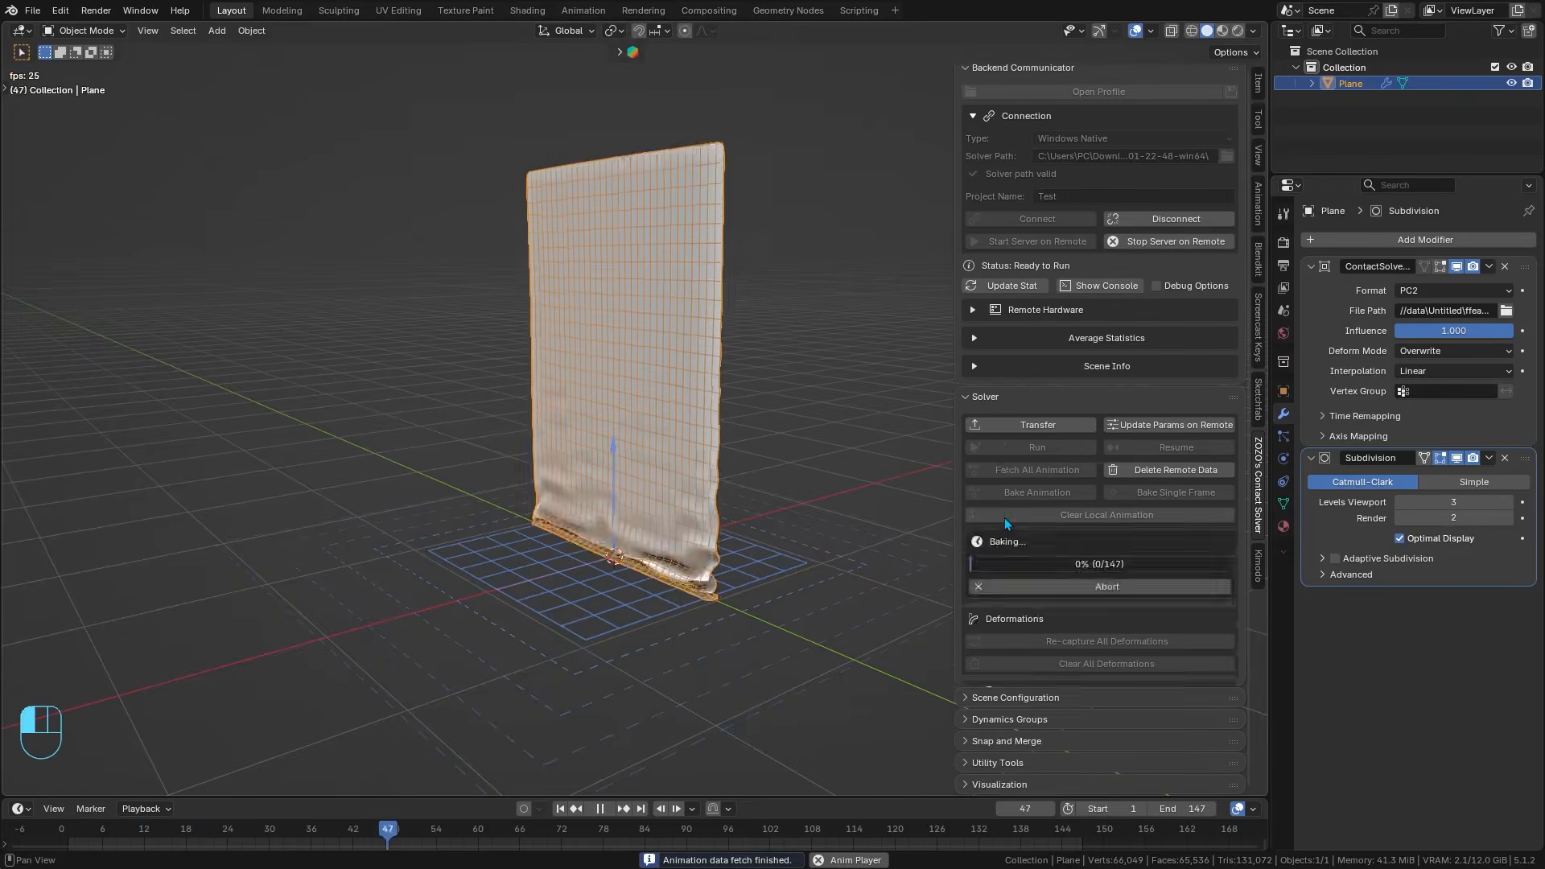
{"action": "key", "text": "space"}
{"action": "key", "text": "space"}
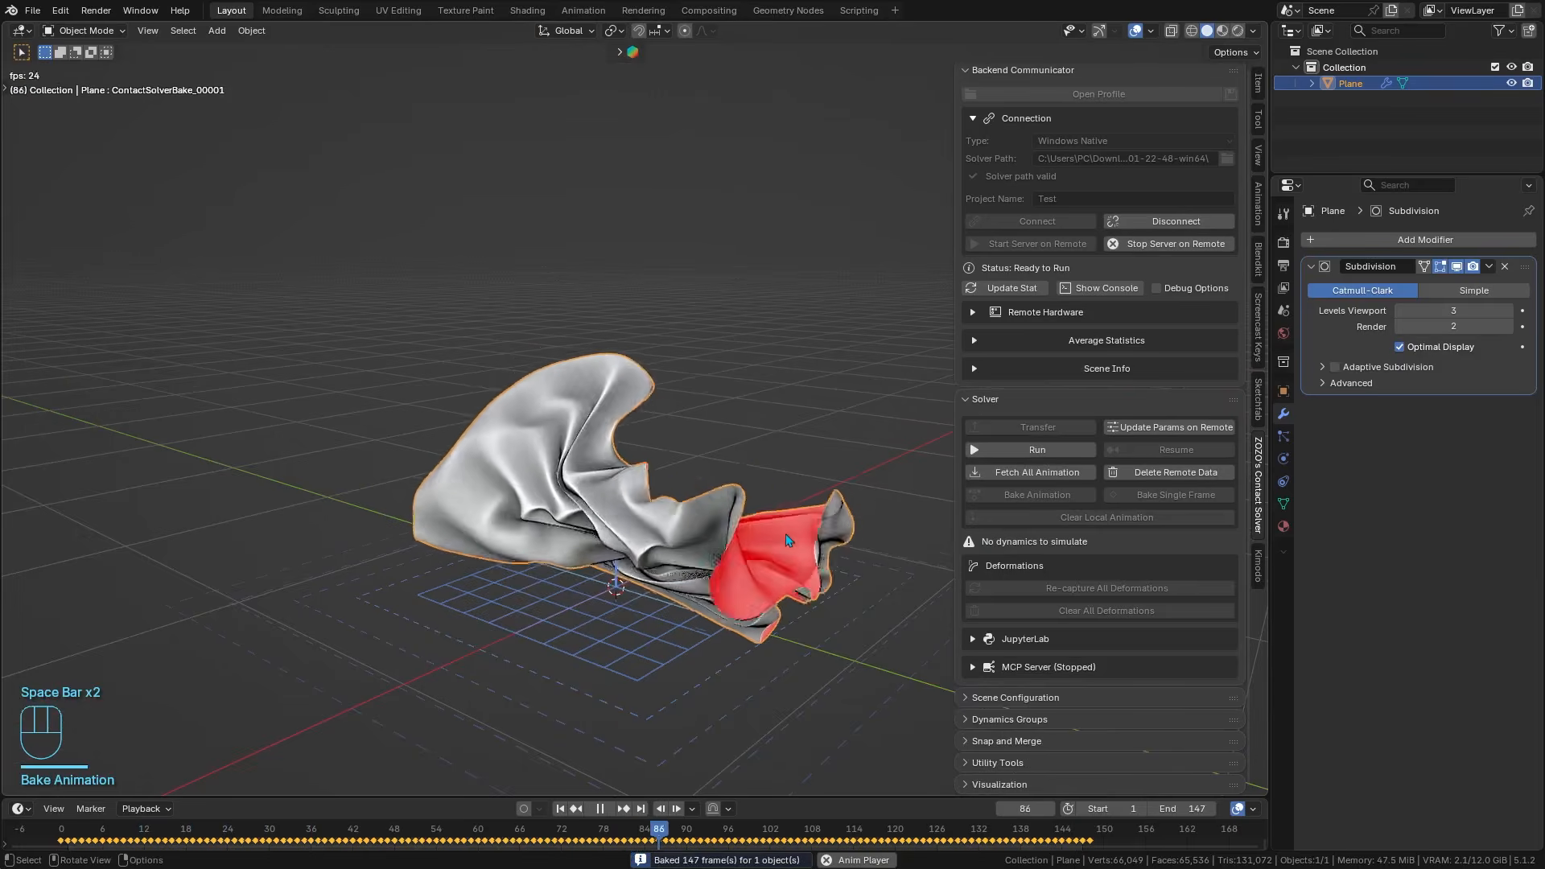
- Inspect the plane's baked shape keys in its mesh data and check how their values are keyed
{"action": "key", "text": "space"}
{"action": "left_click", "coordinate": [1284, 504]}
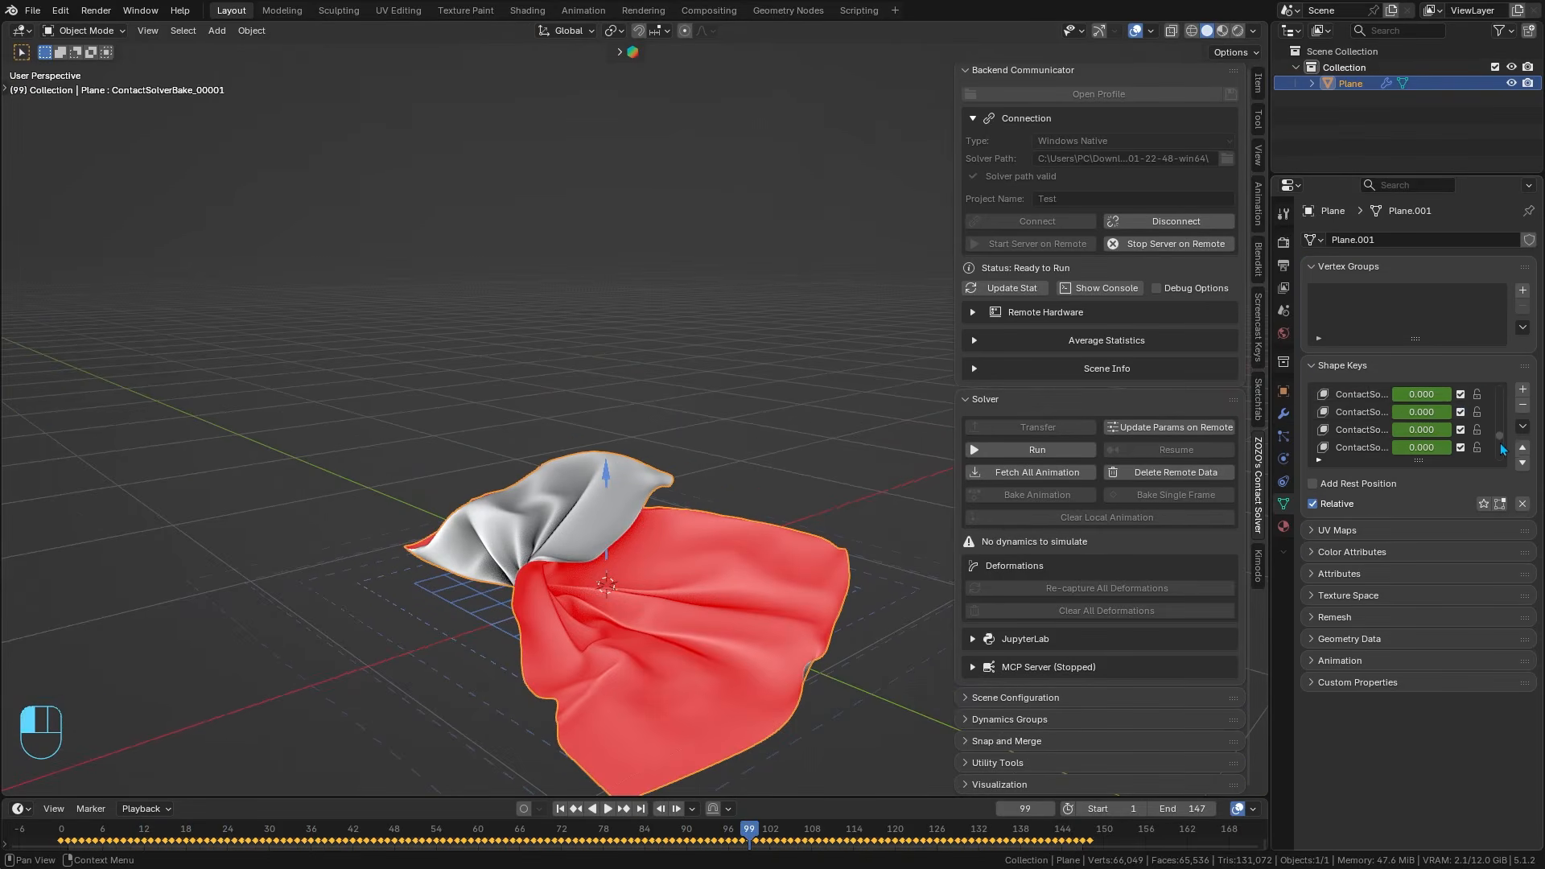
{"action": "left_click", "coordinate": [1404, 415]}
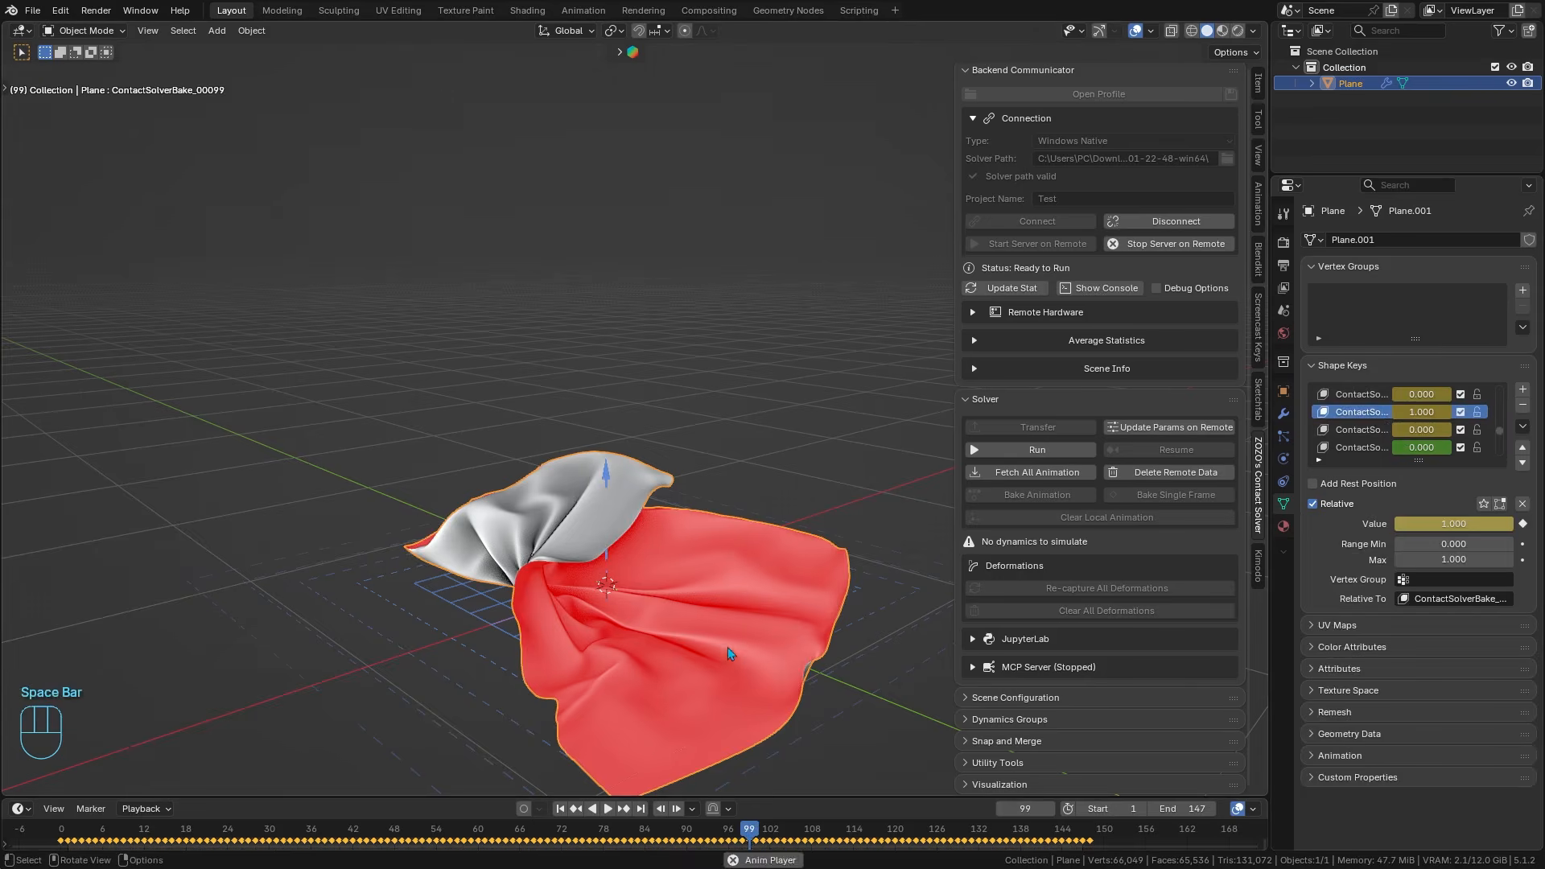
{"action": "middle_click_drag", "start_coordinate": [794, 566], "coordinate": [877, 528]}
{"action": "key", "text": "space"}
- Scrub the baked animation to frame 78 and review the cloth folds up close during playback
{"action": "left_click", "coordinate": [1283, 414]}
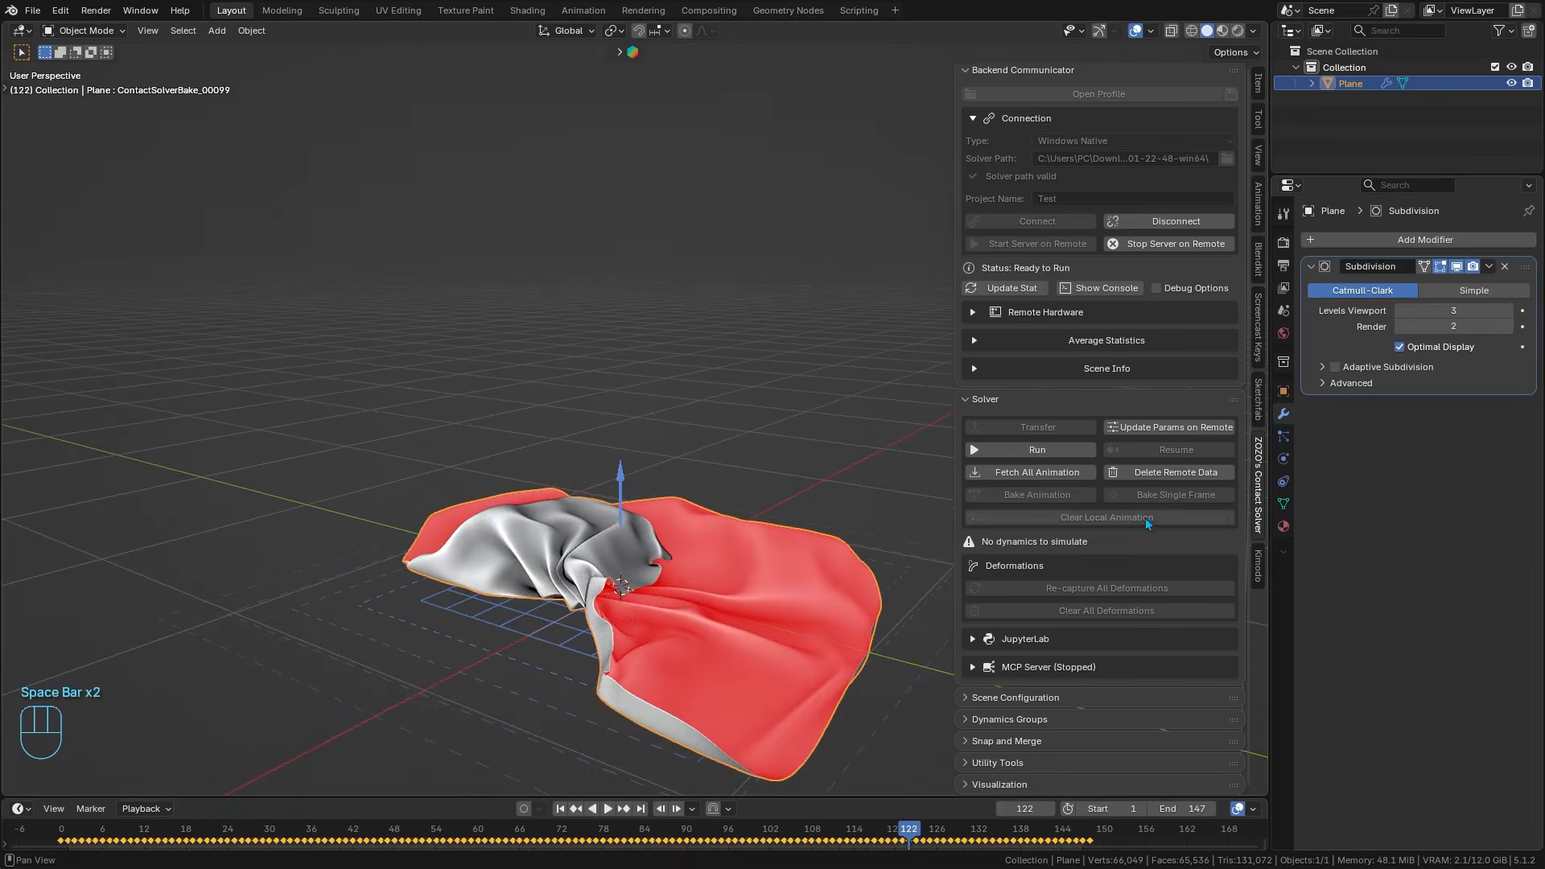
{"action": "left_click_drag", "start_coordinate": [895, 830], "coordinate": [603, 831]}
{"action": "scroll", "coordinate": [635, 682], "scroll_direction": "up", "scroll_amount": 3}
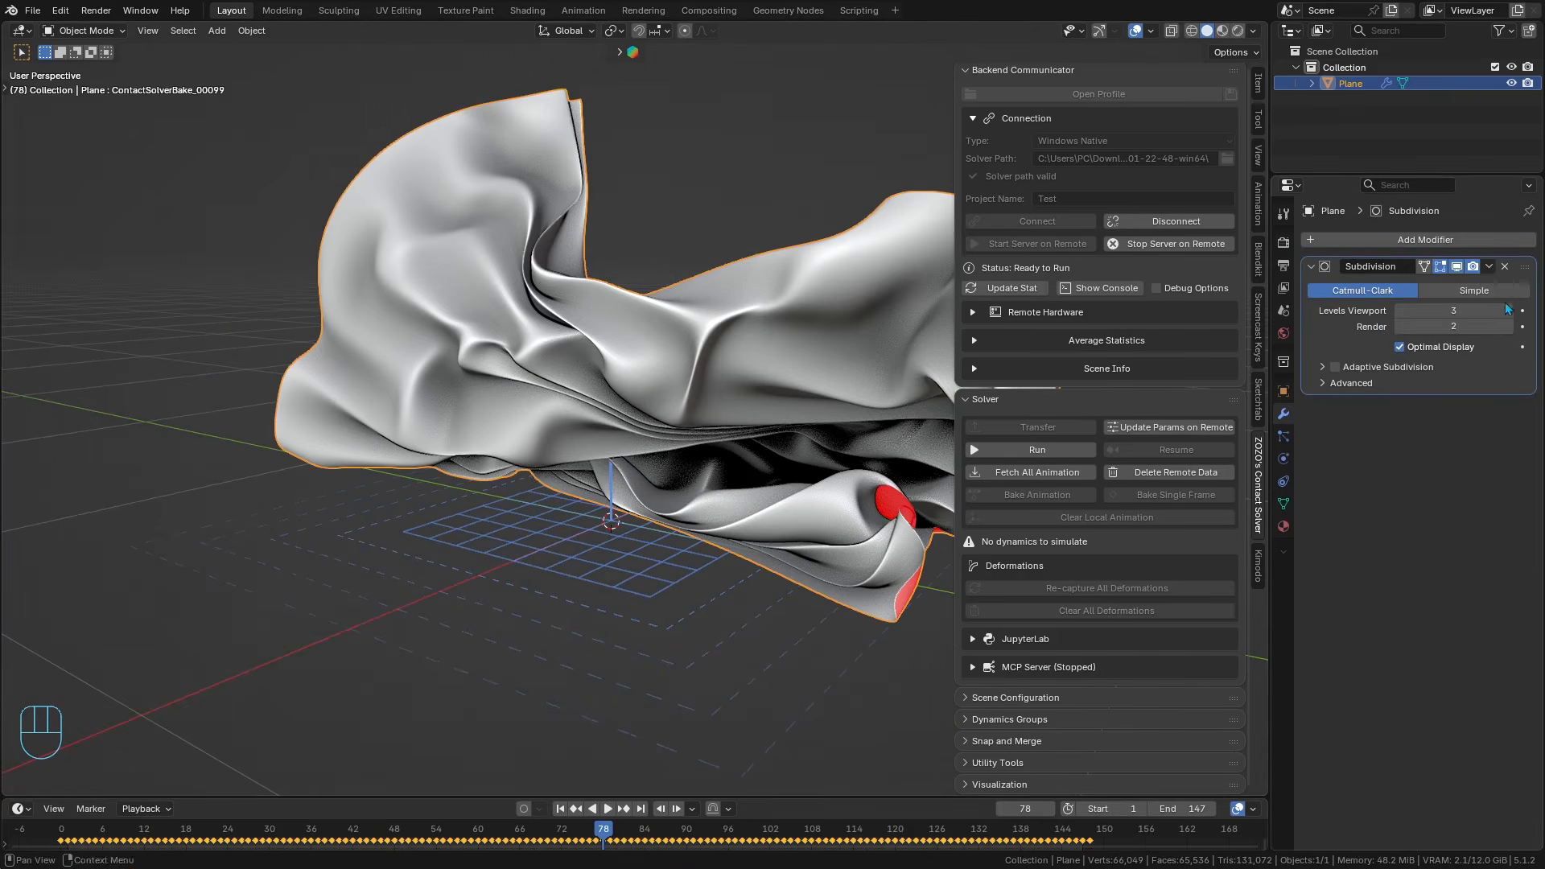
{"action": "key", "text": "space"}
{"action": "middle_click_drag", "start_coordinate": [881, 335], "coordinate": [749, 358]}
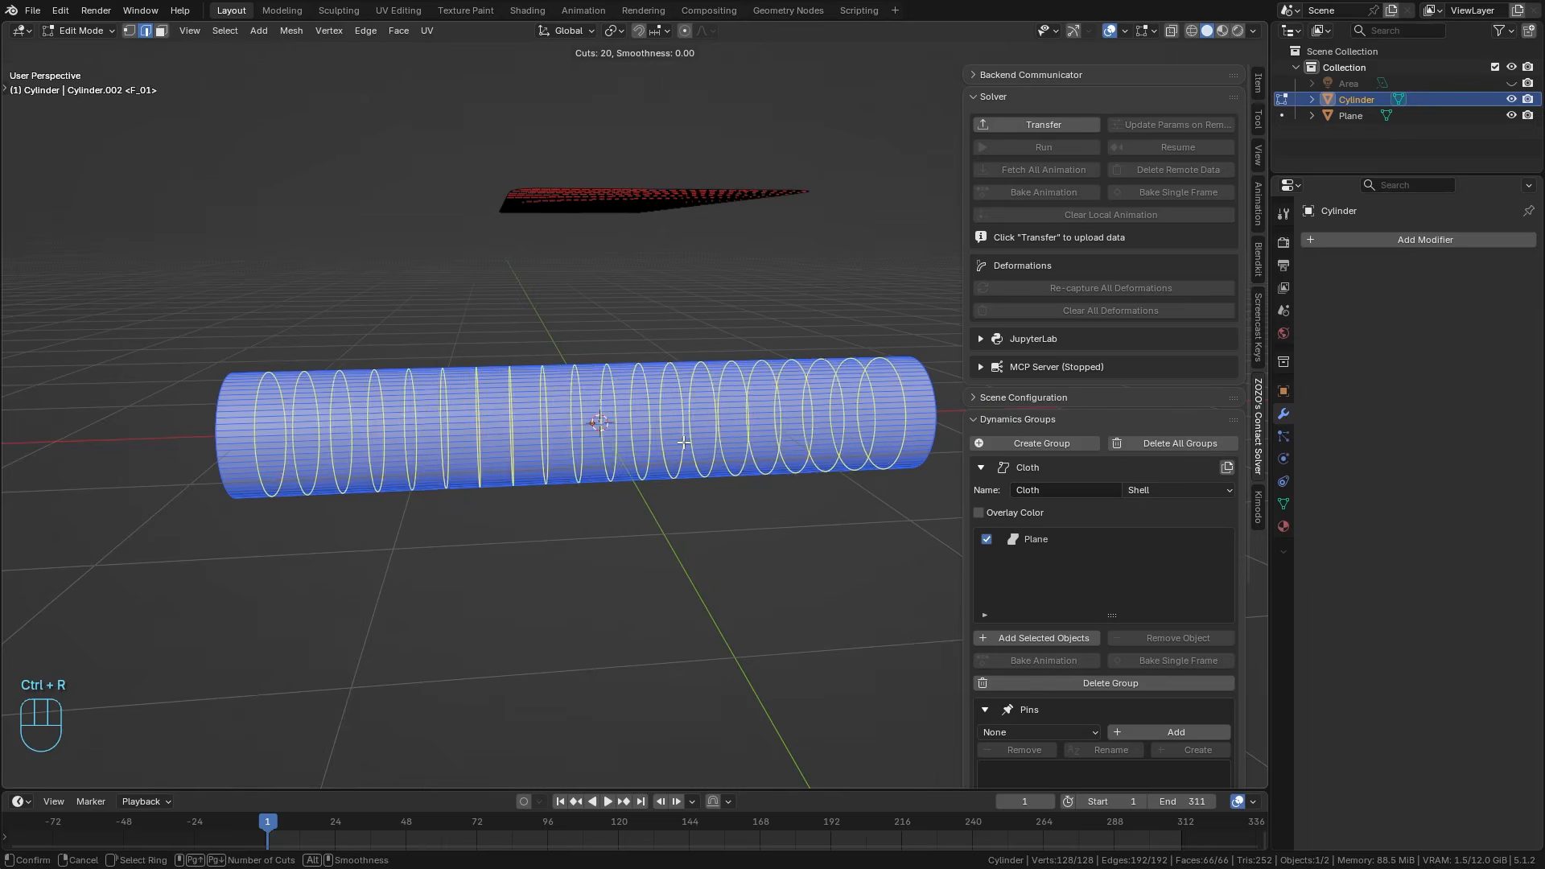
- Add evenly spaced loop cuts along the cylinder and create a pin vertex group named pin1 from its near end loop
{"action": "scroll", "coordinate": [683, 442], "scroll_direction": "up", "scroll_amount": 8}
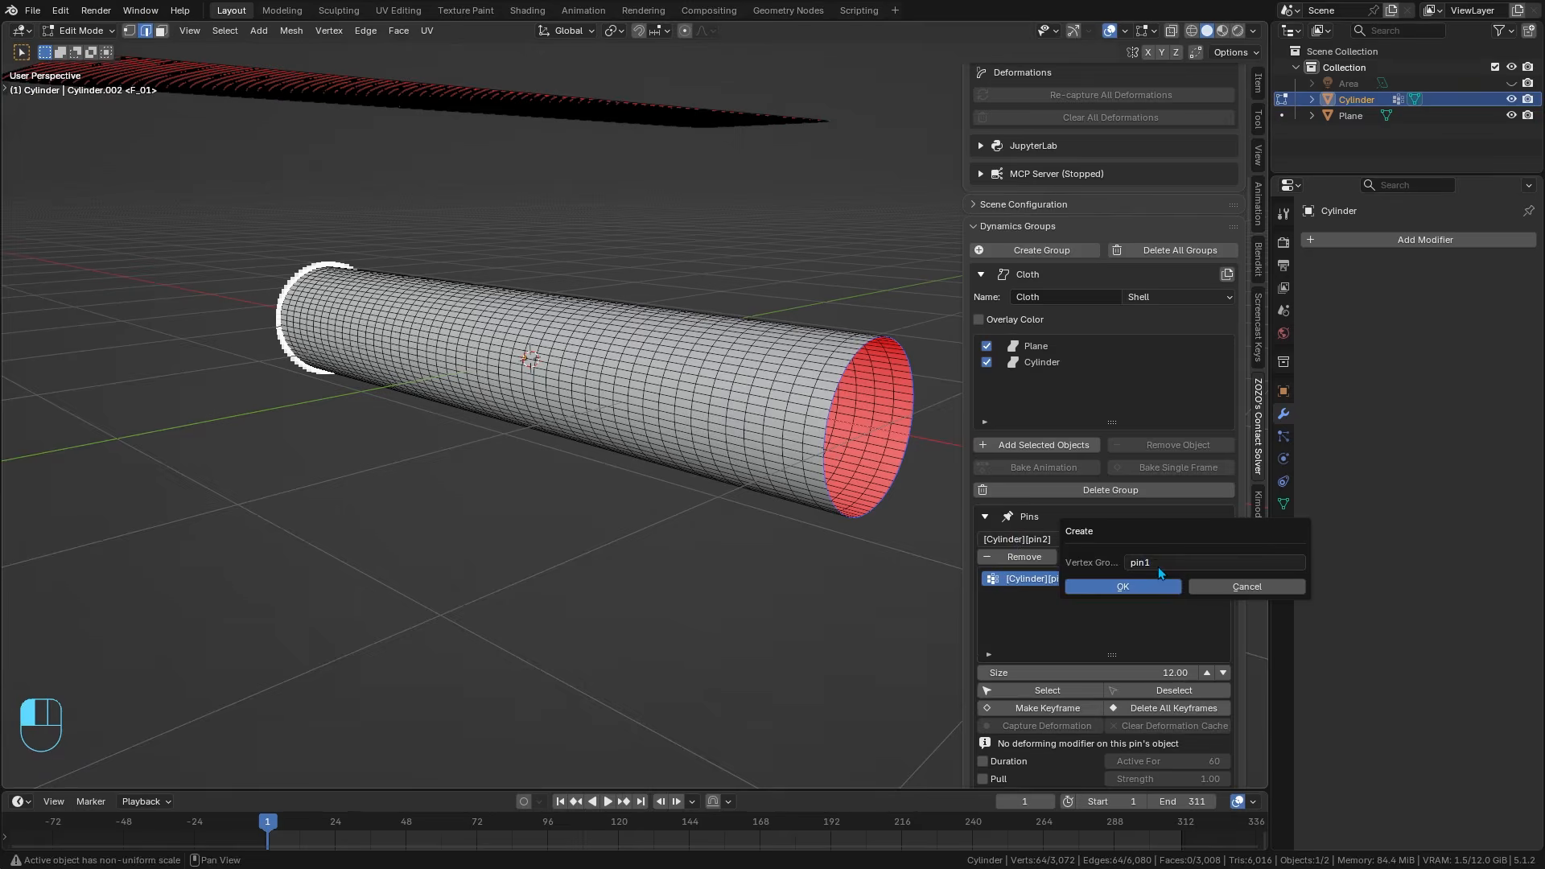
{"action": "left_click", "coordinate": [1086, 586]}
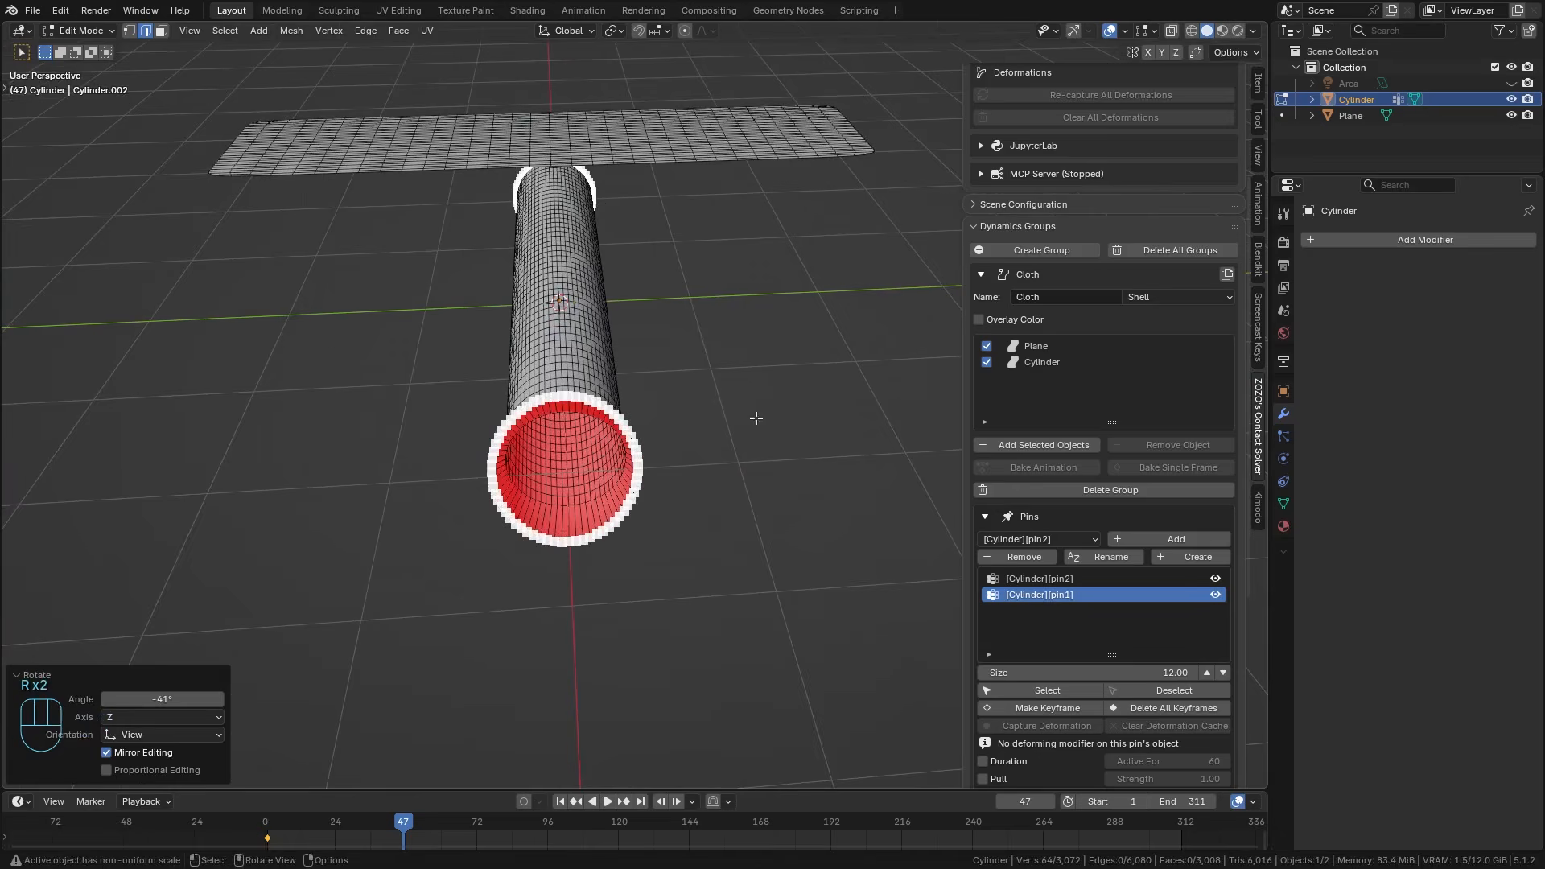
- Rotate the cylinder's pinned end loop to twist the cloth tube
{"action": "key", "text": "r"}
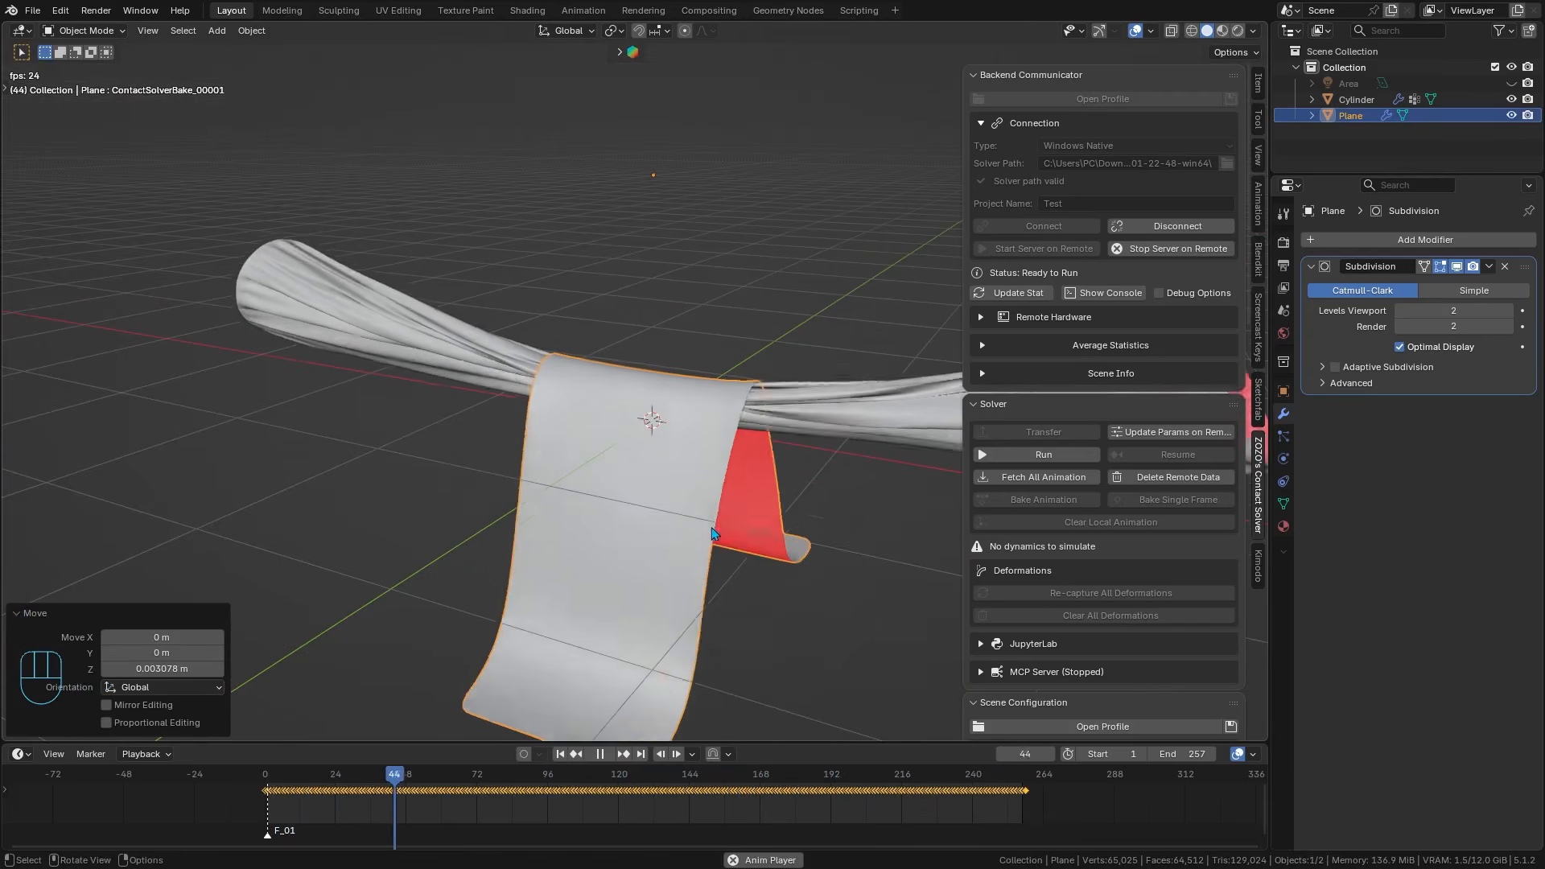
{"action": "key", "text": "h"}
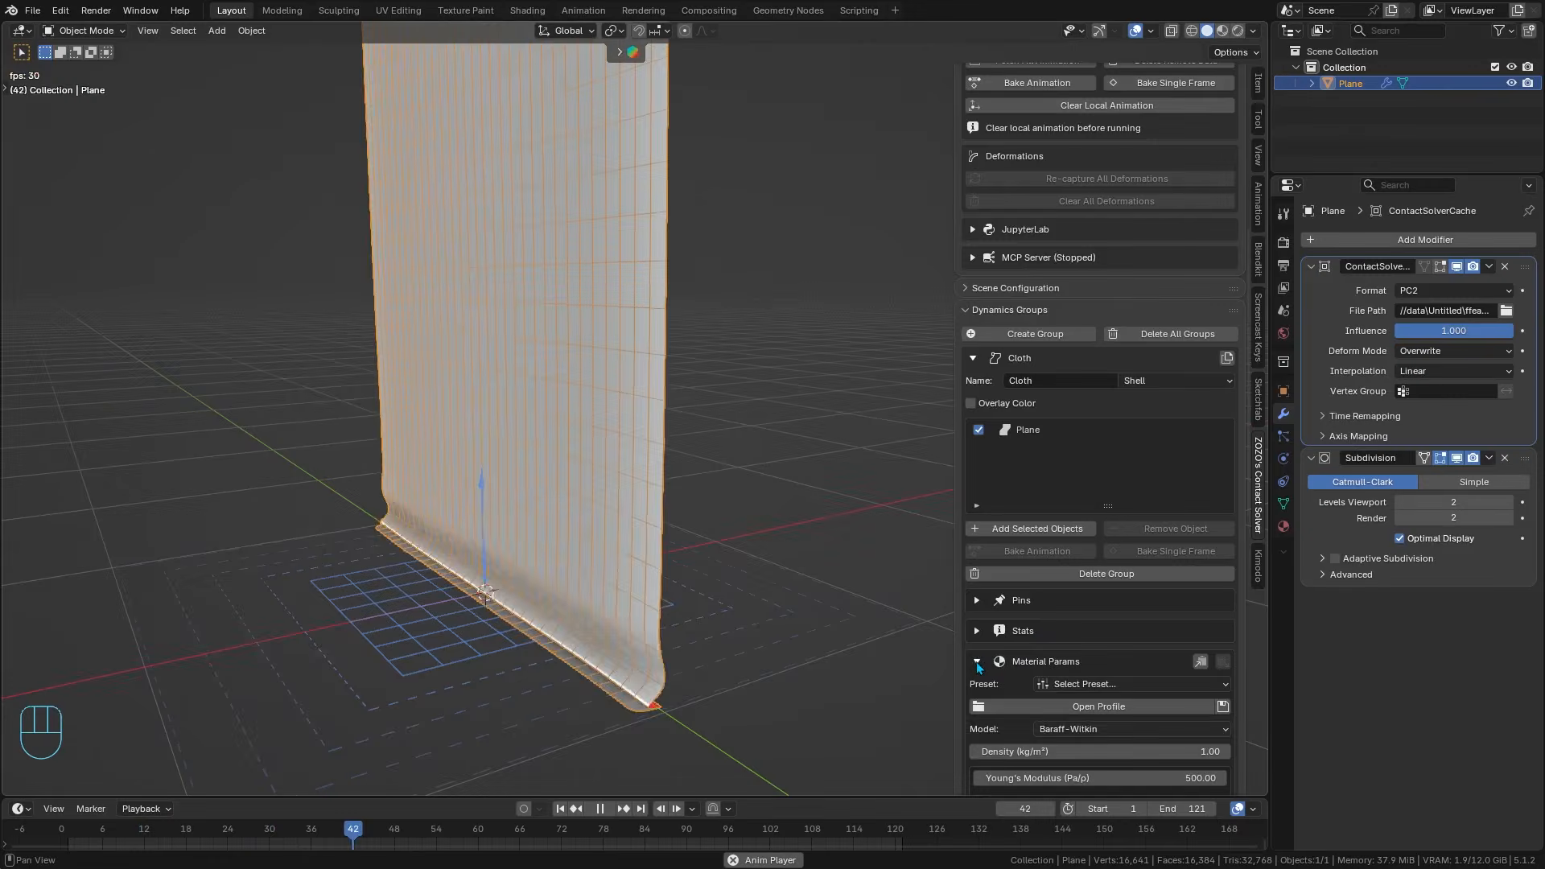
- Examine the Cloth group's material parameters and the available fabric presets without applying one
{"action": "scroll", "coordinate": [977, 661], "scroll_direction": "down", "scroll_amount": 12}
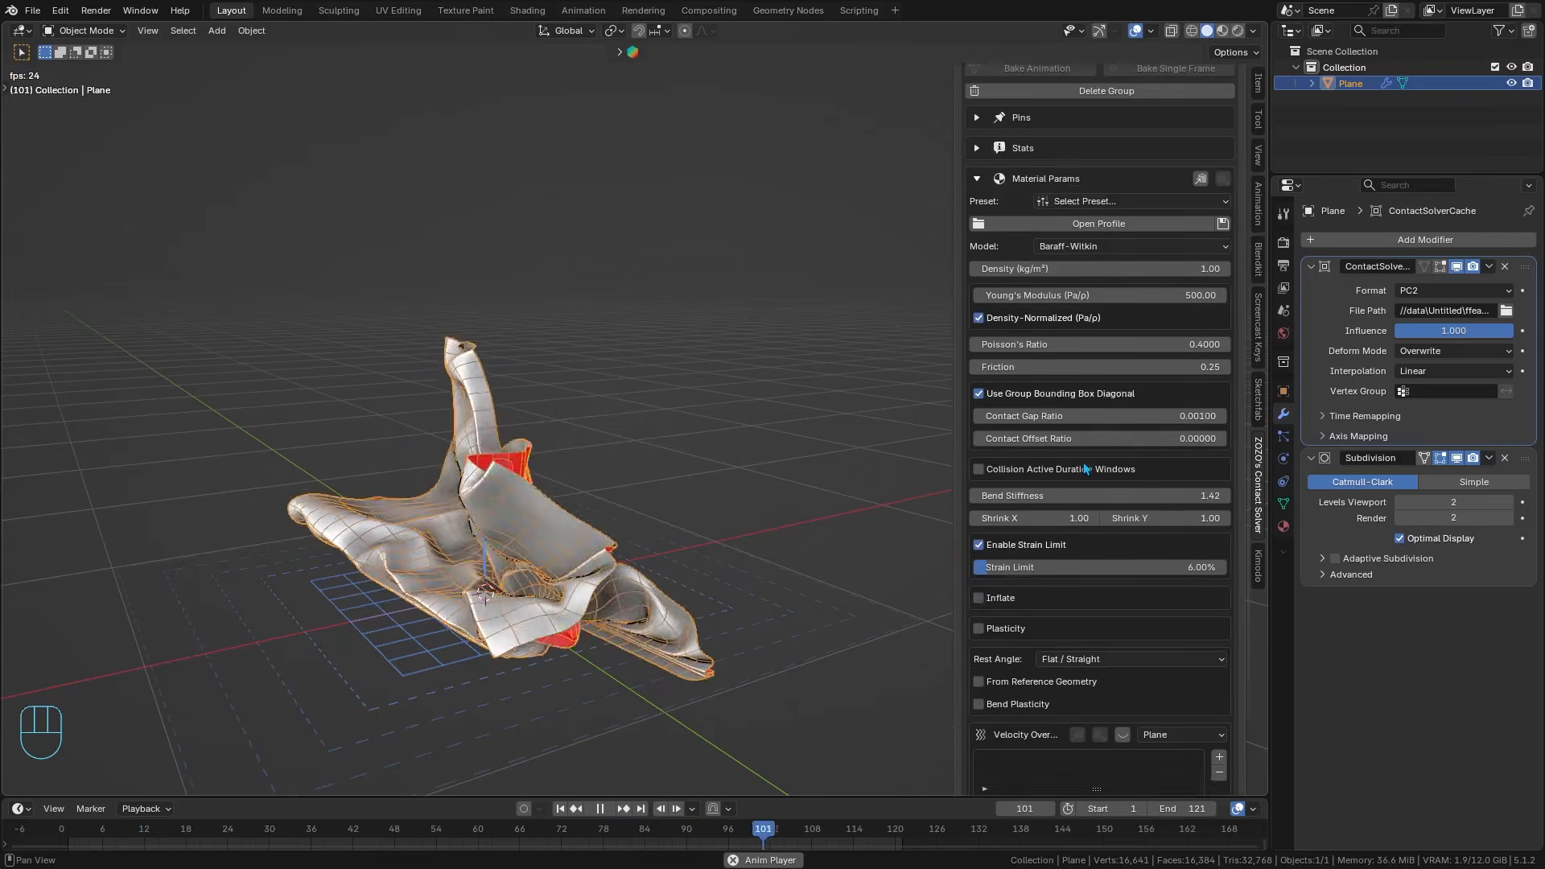
{"action": "scroll", "coordinate": [1046, 539], "scroll_direction": "down", "scroll_amount": 5}
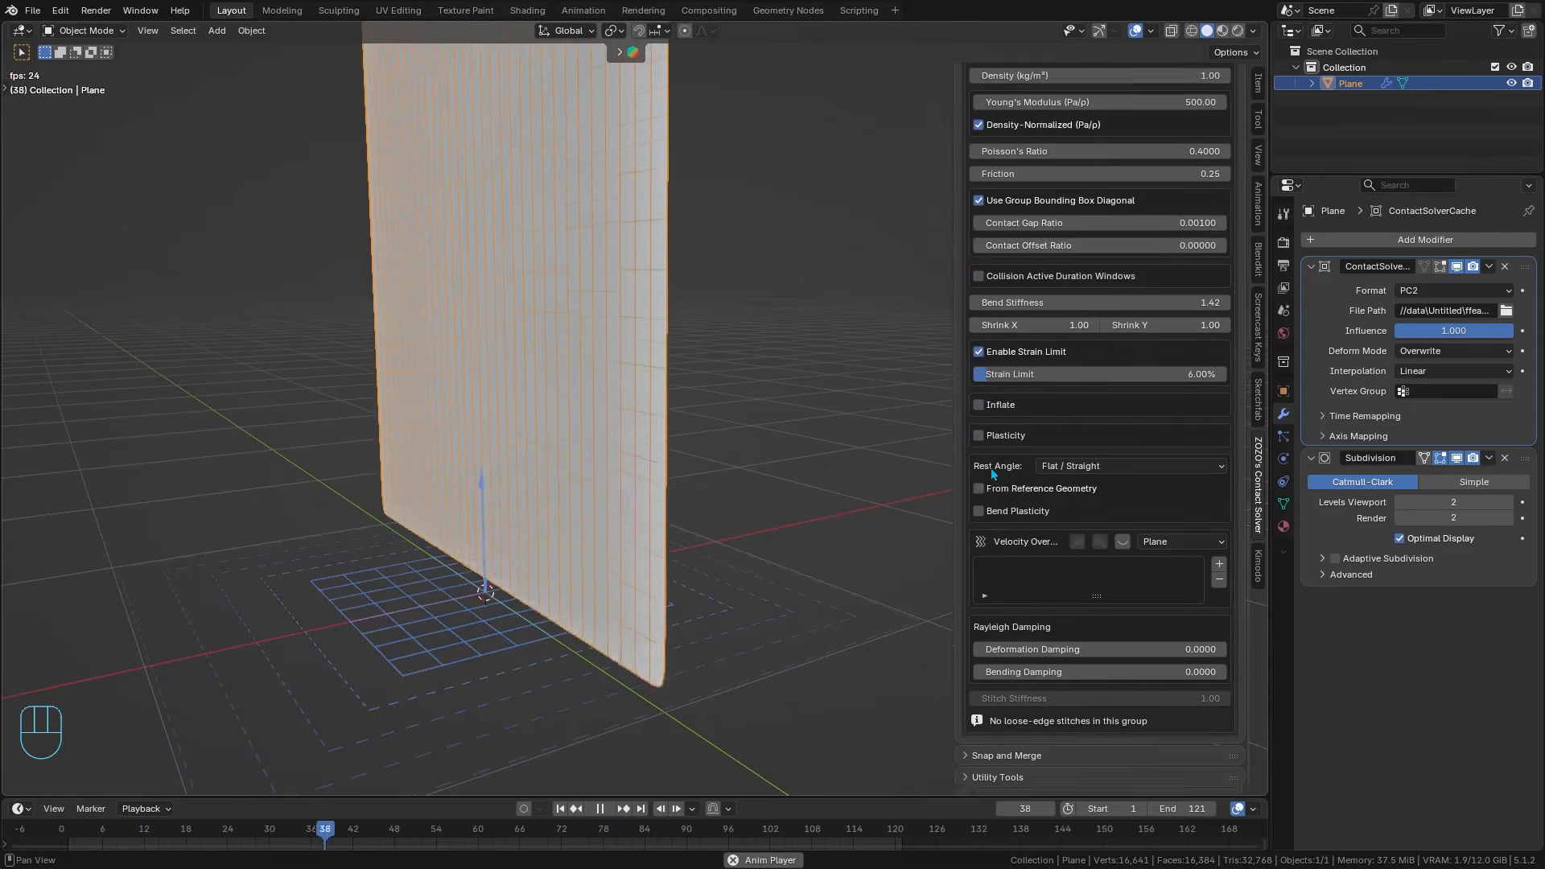
{"action": "scroll", "coordinate": [1012, 433], "scroll_direction": "up", "scroll_amount": 1}
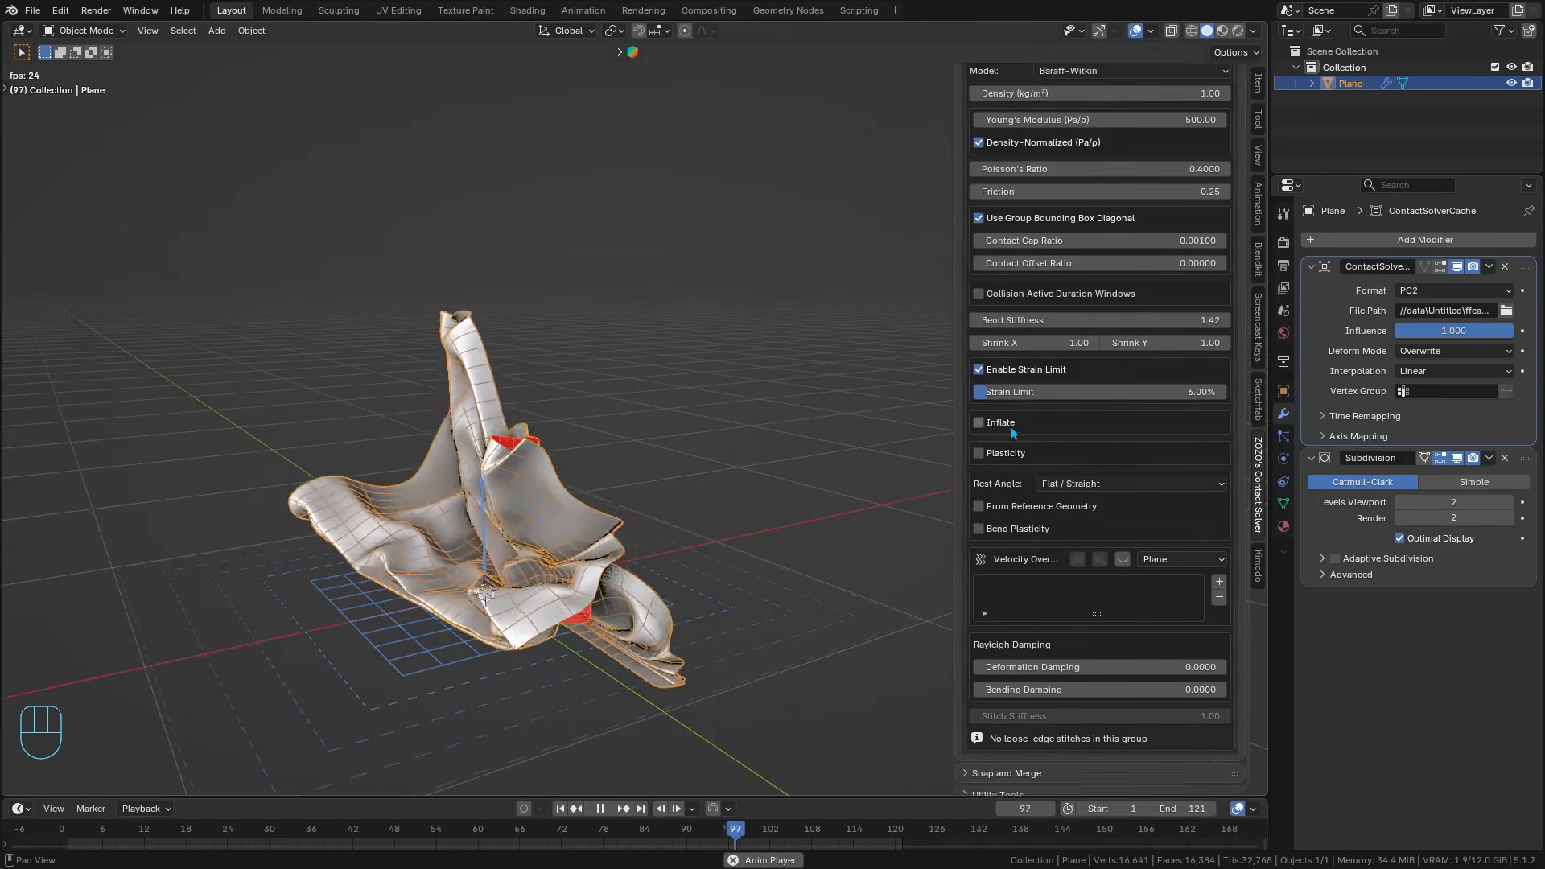
{"action": "left_click", "coordinate": [970, 735]}
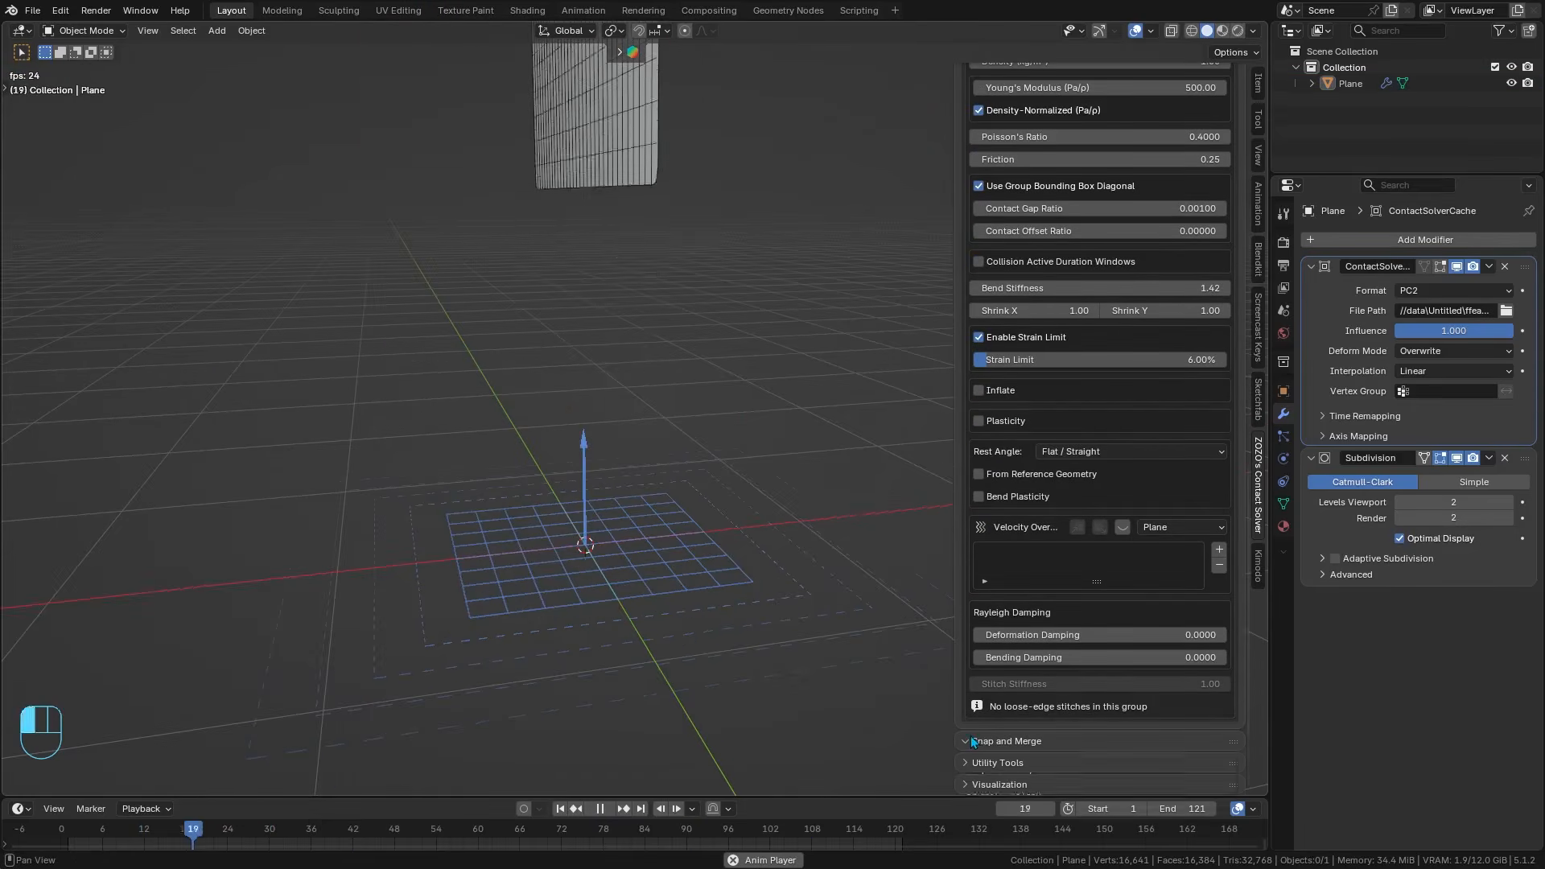
{"action": "scroll", "coordinate": [971, 736], "scroll_direction": "down", "scroll_amount": 4}
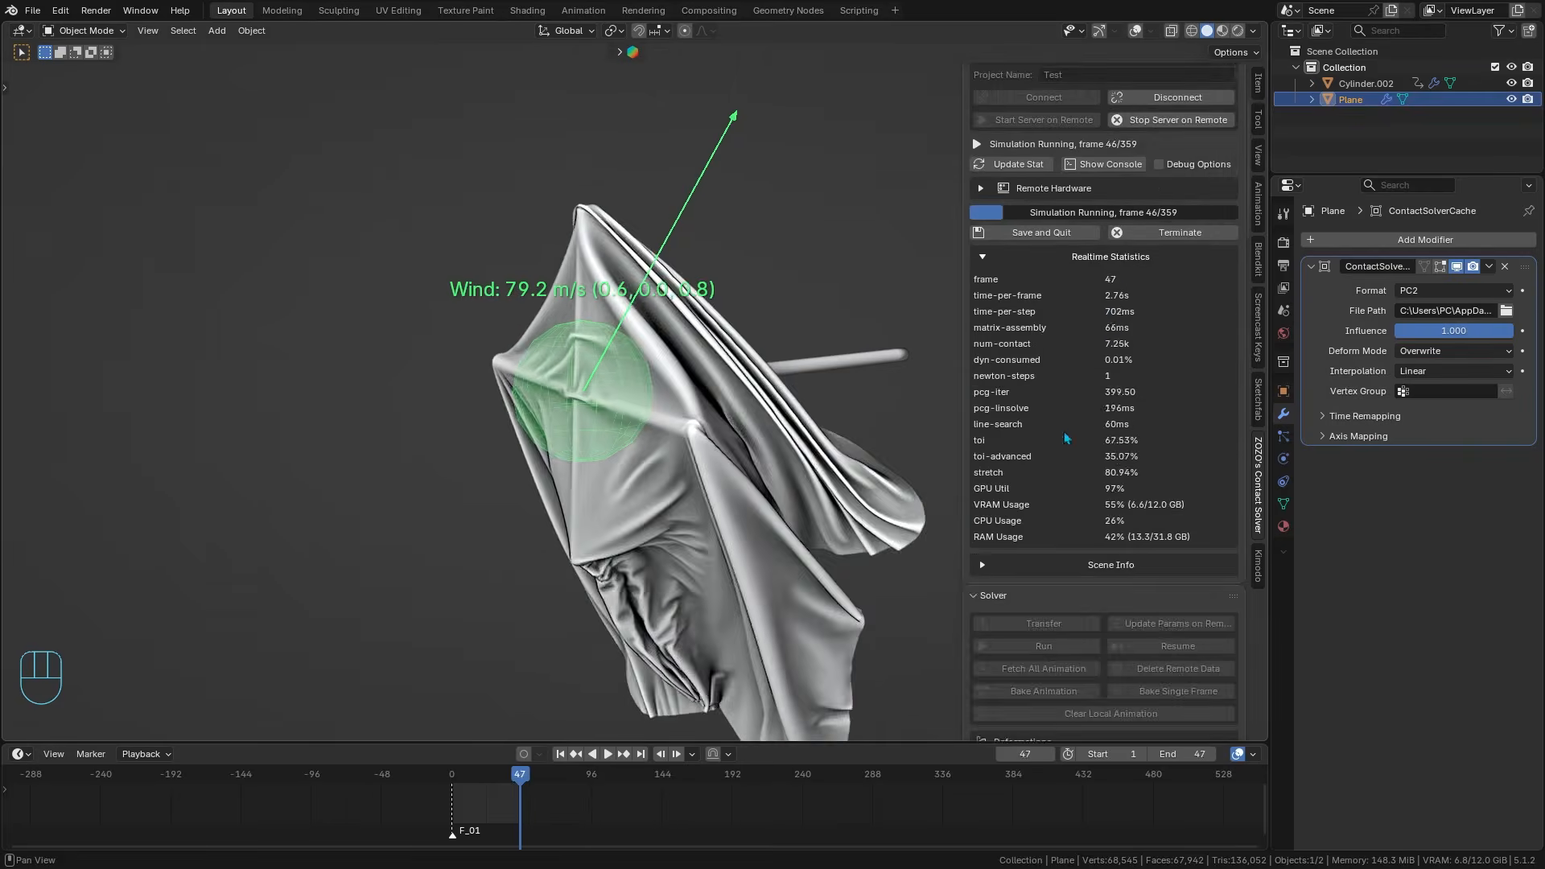
{"action": "scroll", "coordinate": [1066, 439], "scroll_direction": "down", "scroll_amount": 5}
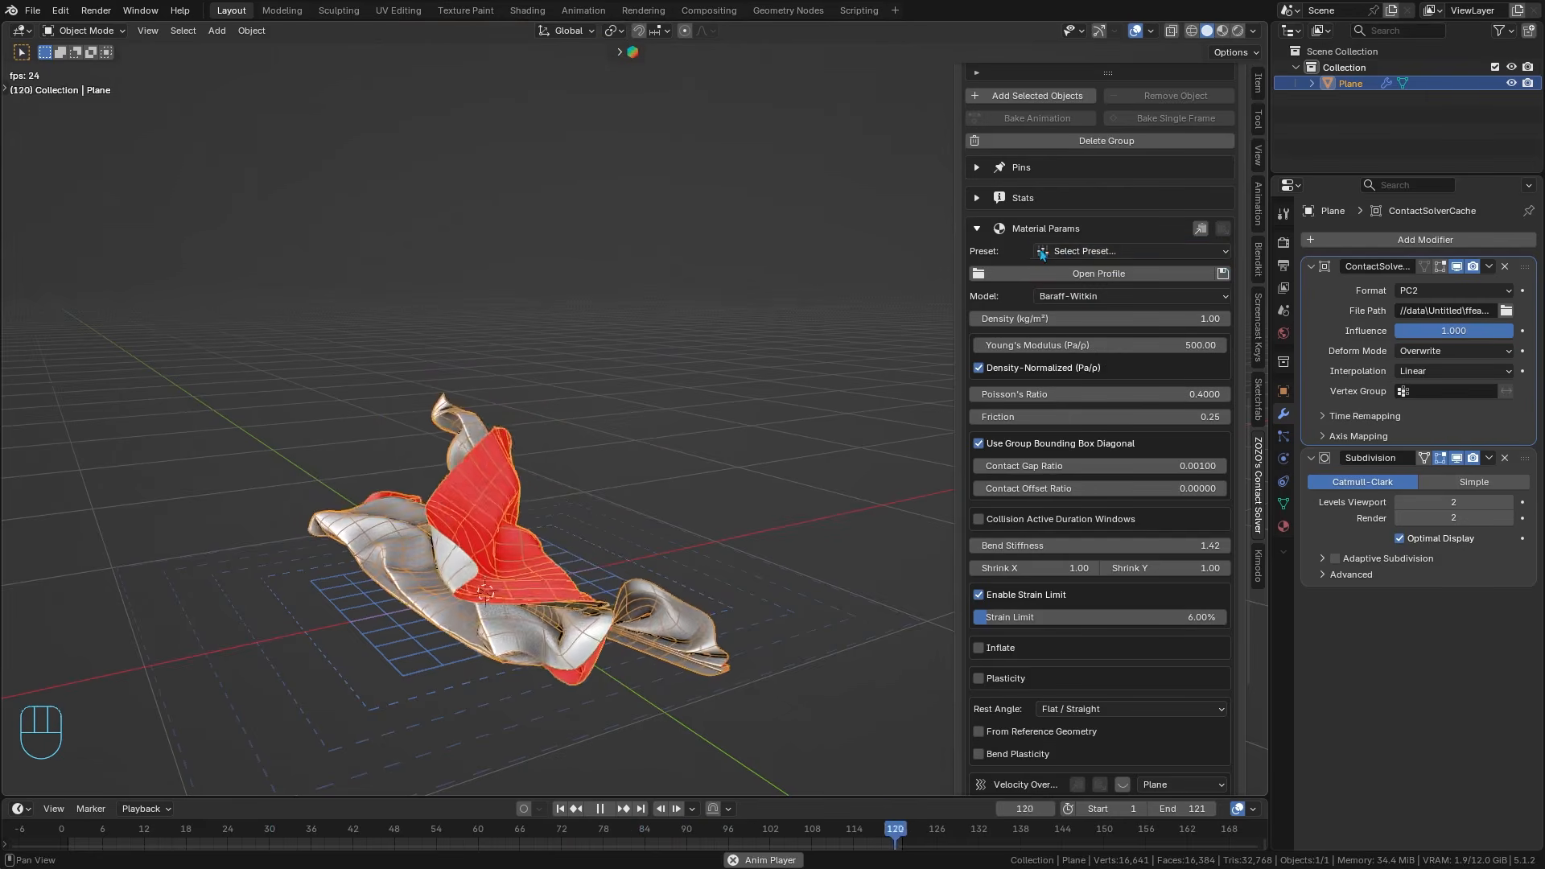
{"action": "left_click", "coordinate": [1094, 252]}
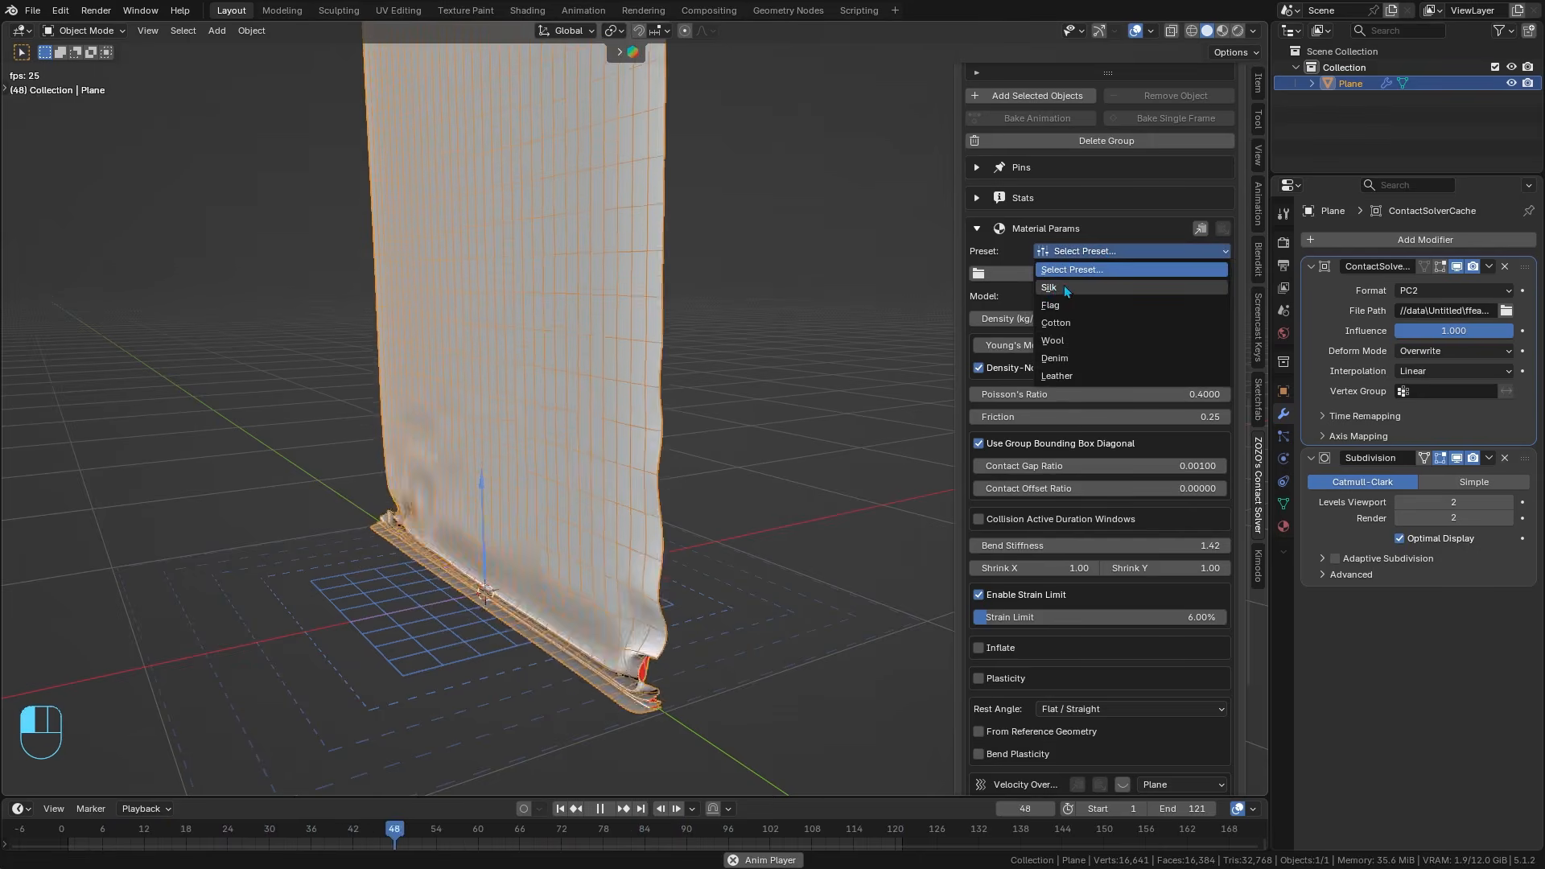
{"action": "left_click", "coordinate": [1109, 269]}
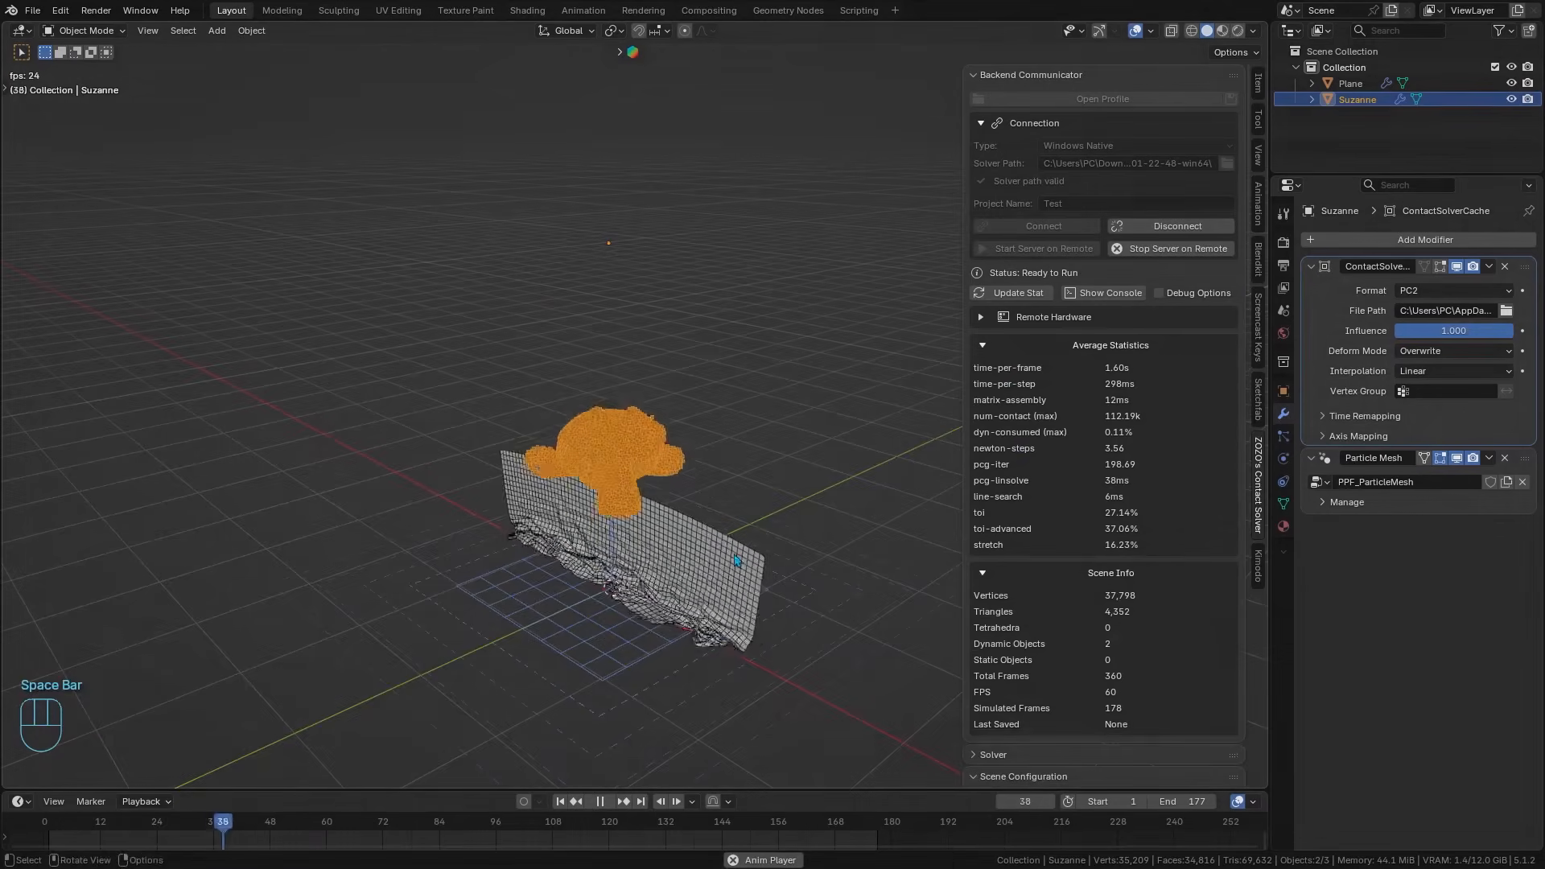
- Add a Solidify modifier to the open-topped cylinder
{"action": "left_click", "coordinate": [729, 232]}
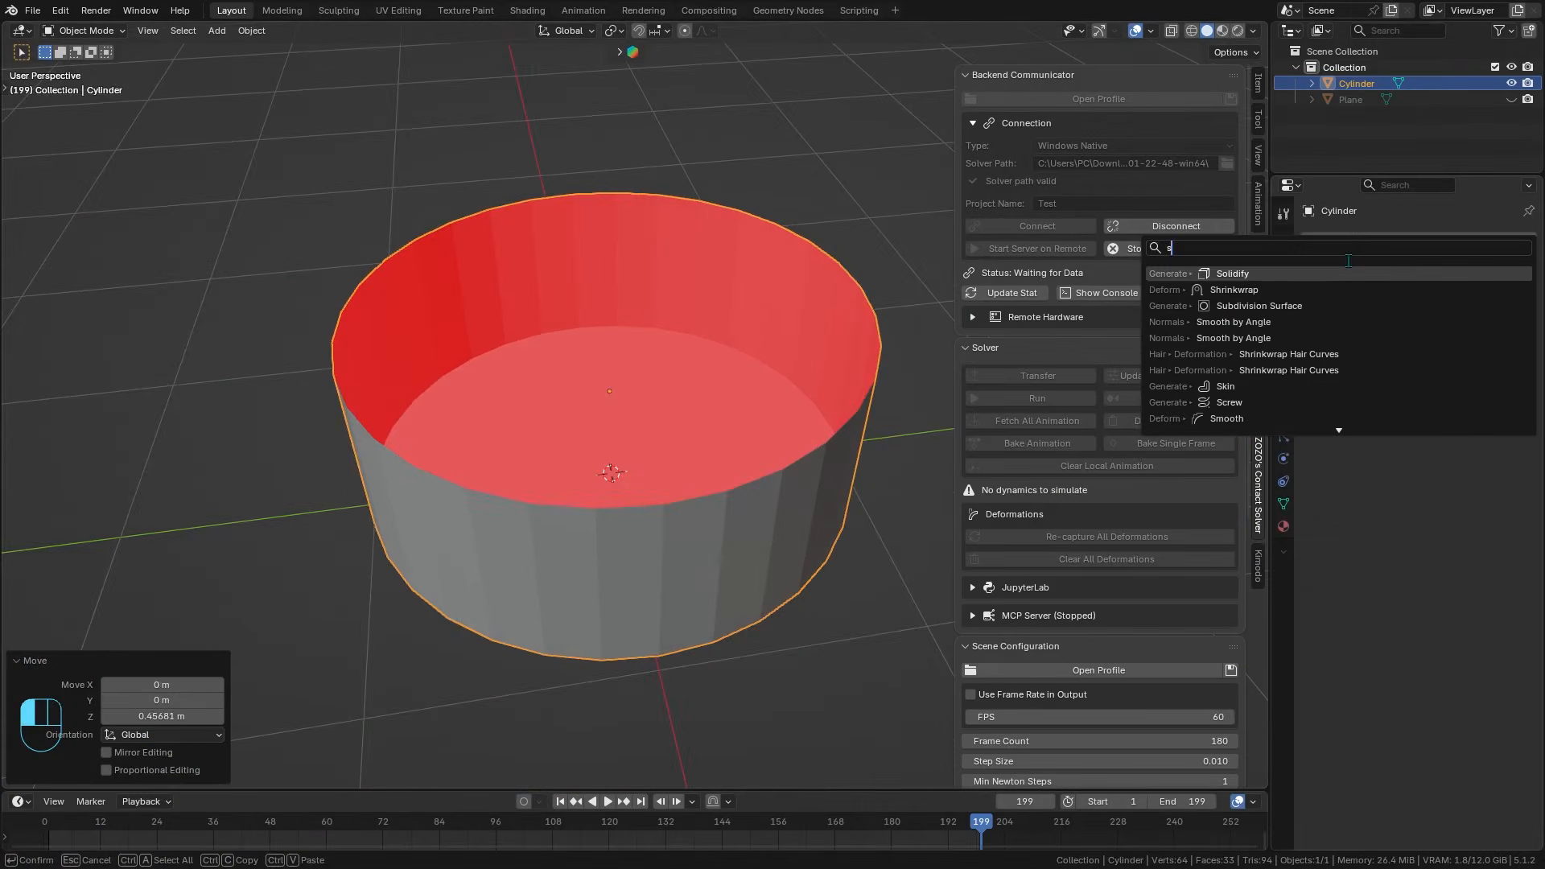
{"action": "left_click", "coordinate": [1367, 279]}
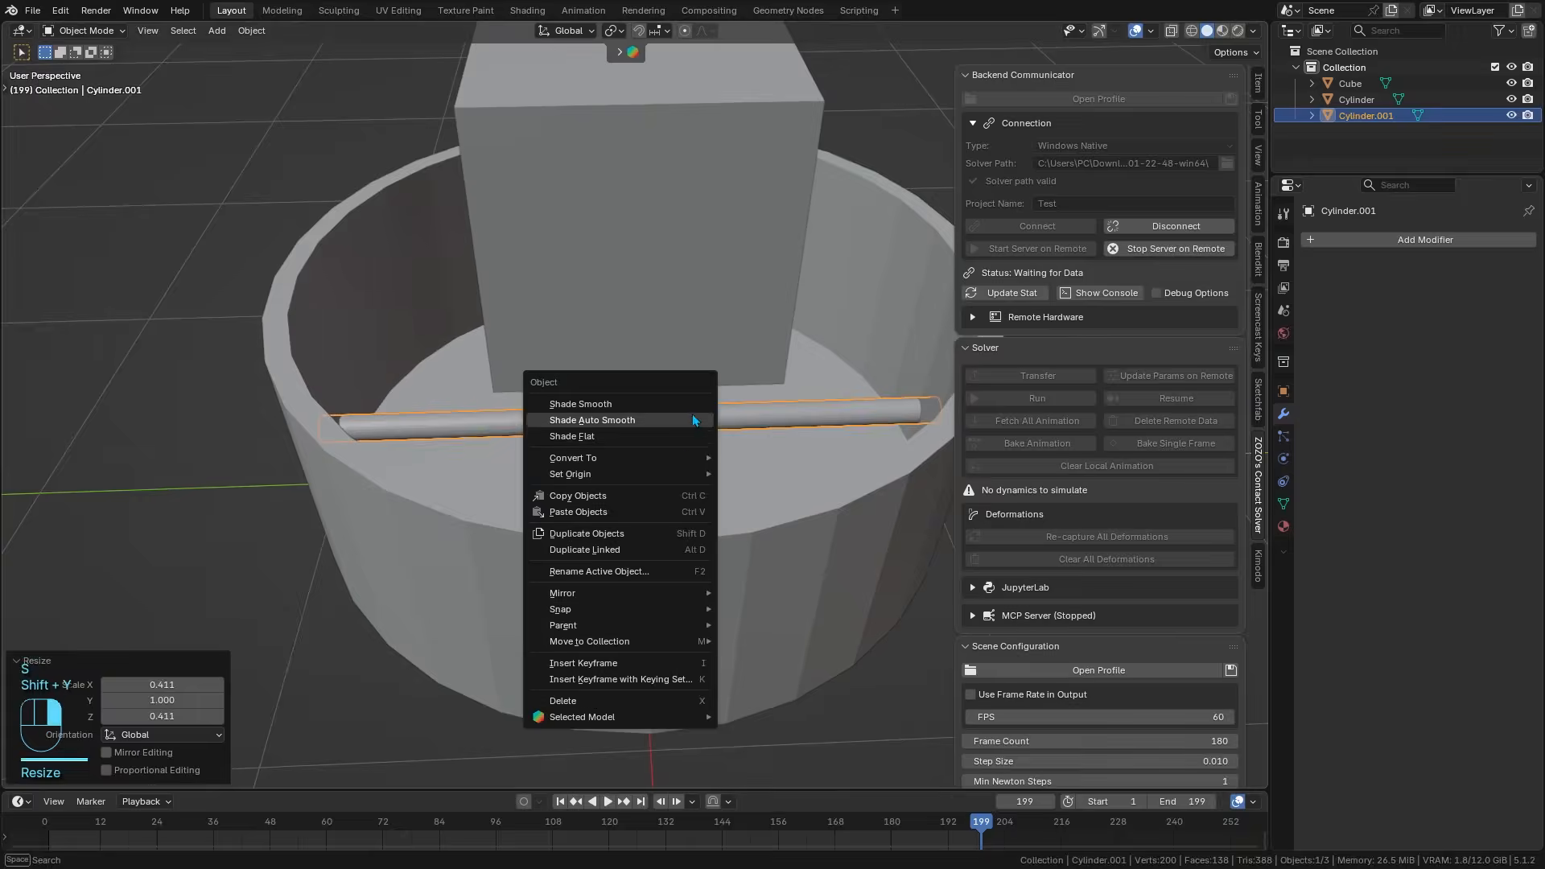
- Shade the thin rod inside the bowl smooth and duplicate it with a 90° rotation about the Z axis
{"action": "left_click", "coordinate": [692, 413]}
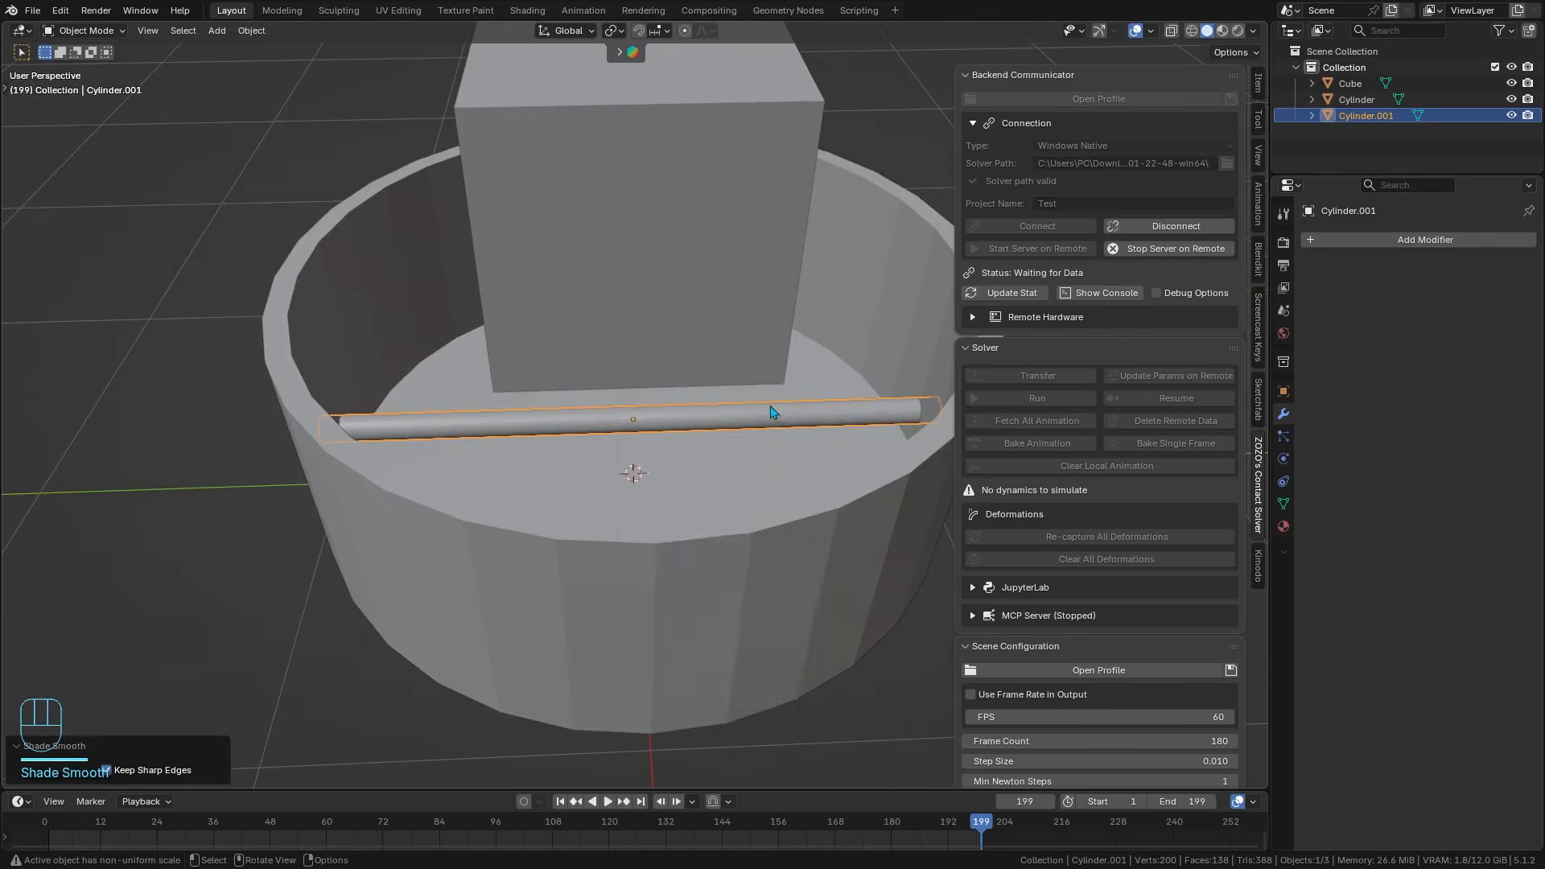
{"action": "key", "text": "shift+d"}
{"action": "key", "text": "r"}
{"action": "key", "text": "z"}
{"action": "key", "text": "KP_9"}
{"action": "key", "text": "KP_0"}
{"action": "key", "text": "KP_Enter"}
- Join the two crossed rods into one object and apply its transform
{"action": "middle_click_drag", "start_coordinate": [748, 452], "coordinate": [784, 398]}
{"action": "left_click", "coordinate": [783, 397], "text": "shift"}
{"action": "key", "text": "ctrl+j"}
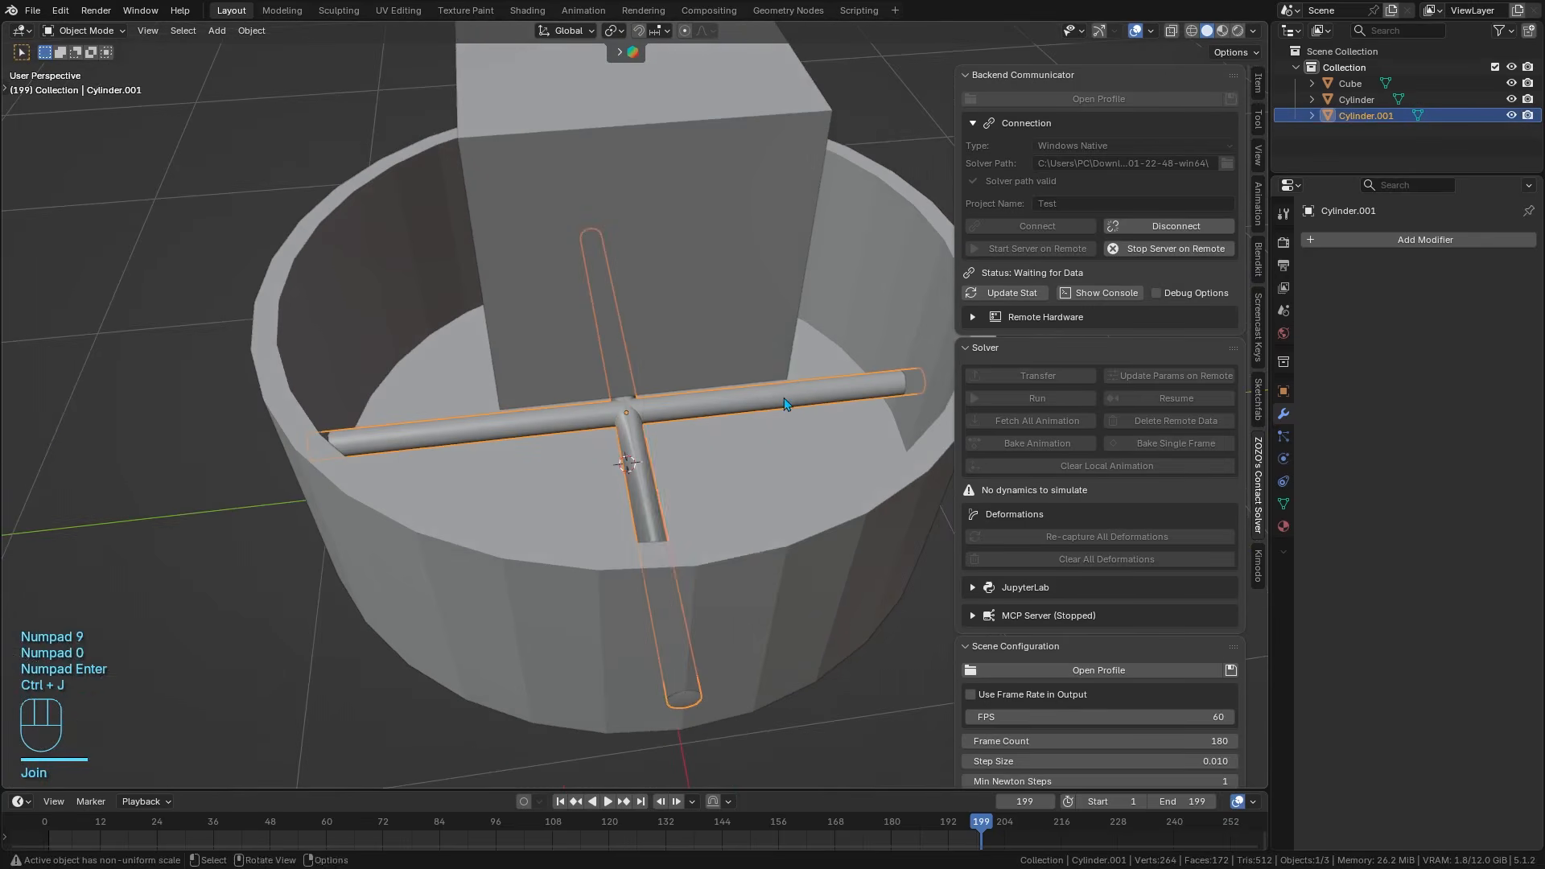
{"action": "key", "text": "ctrl+a"}
{"action": "left_click", "coordinate": [784, 397]}
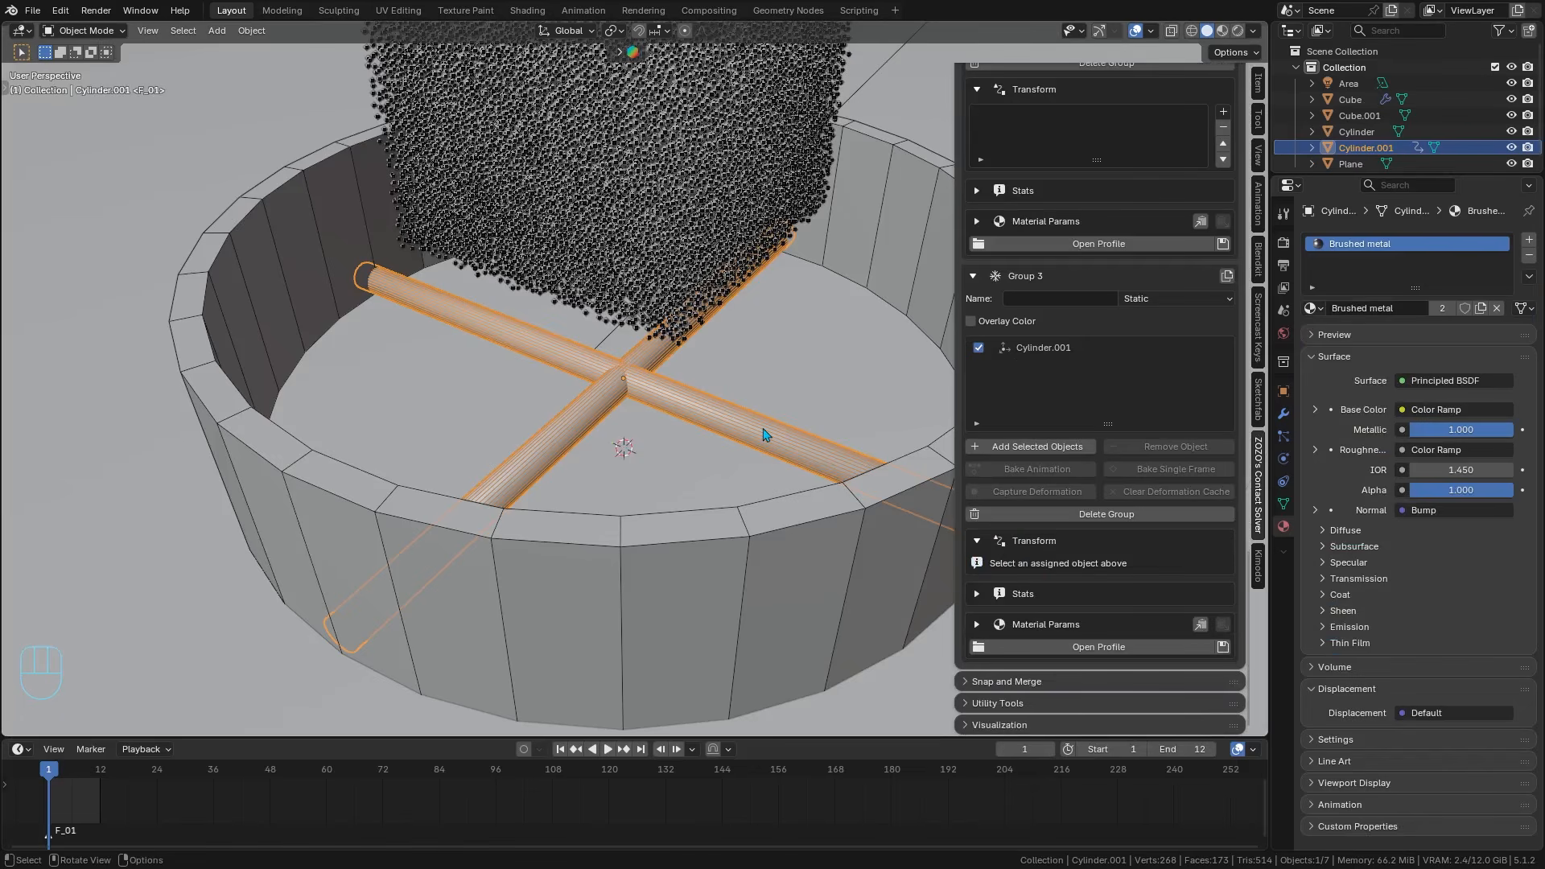
- Add a Spin transform to Cylinder.001 in the static Group 3 and set its end frame to 180
{"action": "left_click", "coordinate": [1020, 348]}
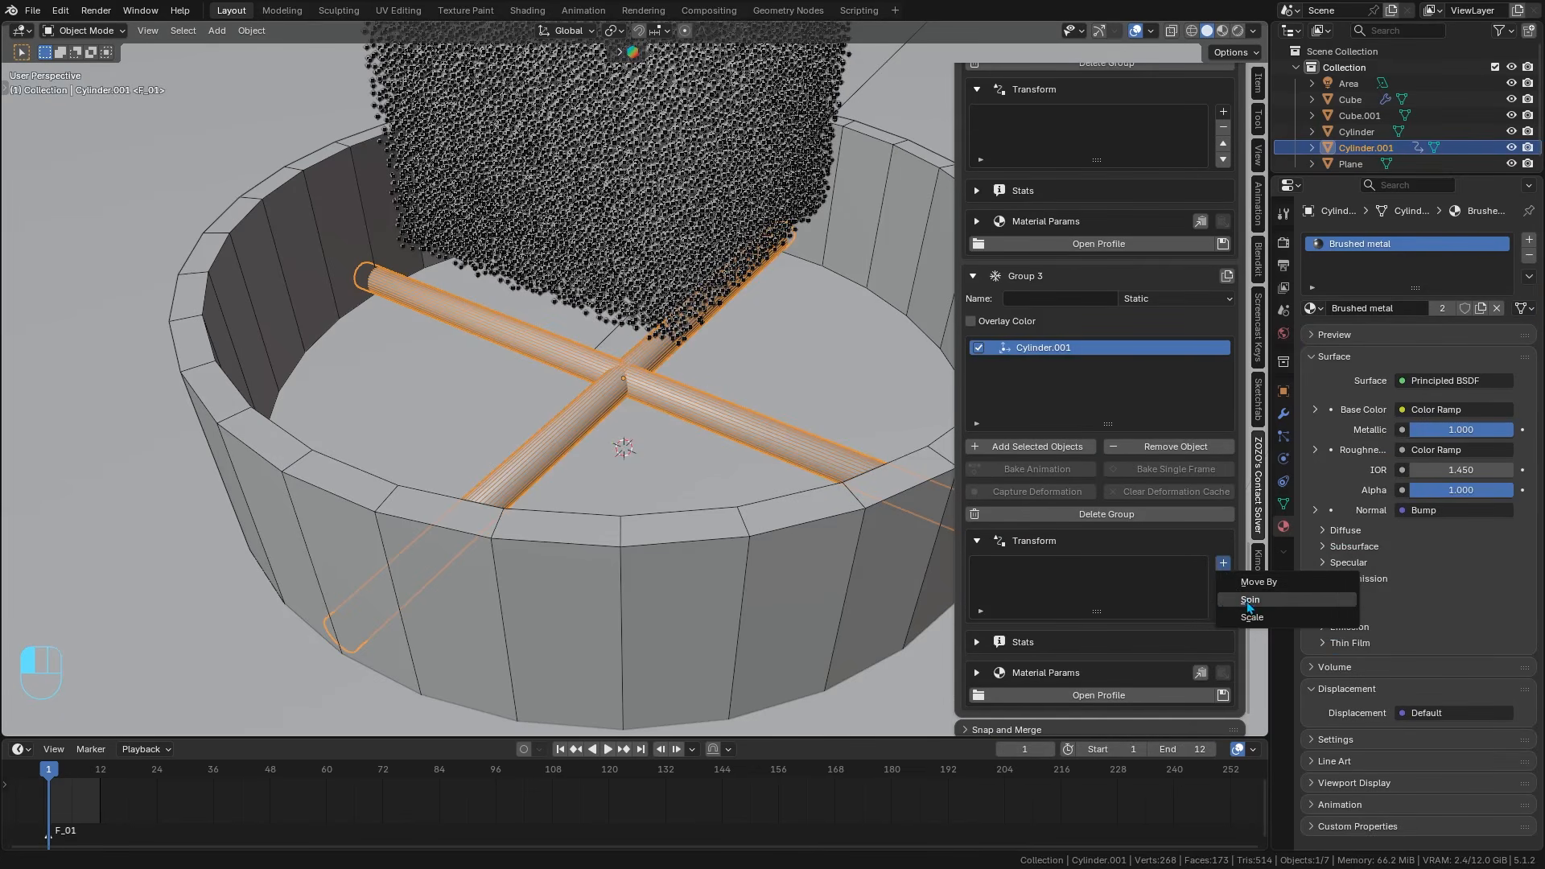
{"action": "left_click", "coordinate": [1254, 601]}
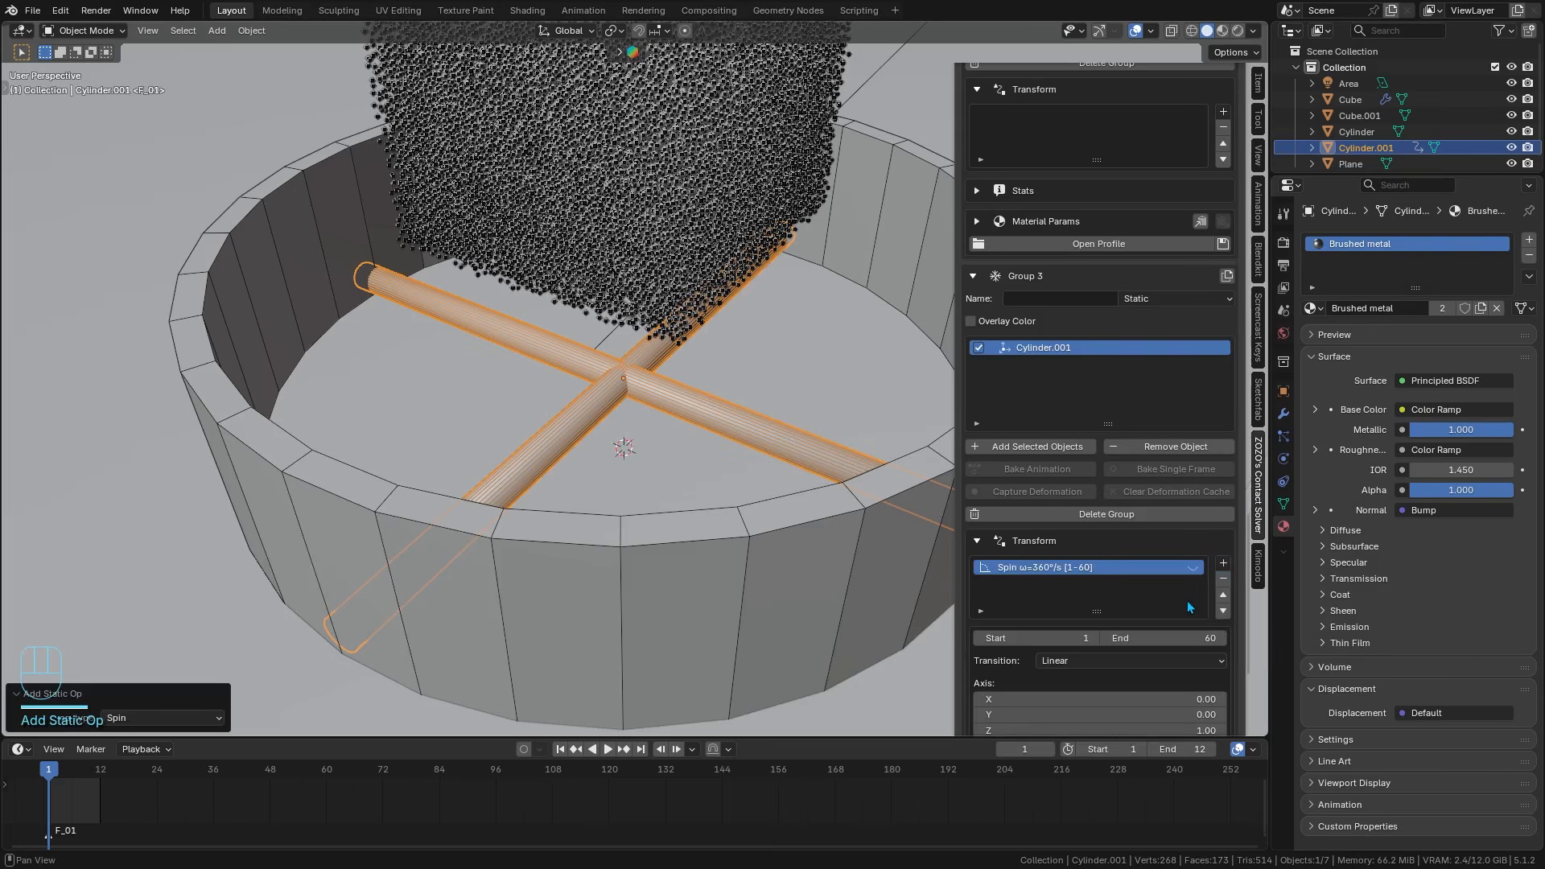
{"action": "scroll", "coordinate": [1118, 599], "scroll_direction": "down", "scroll_amount": 5}
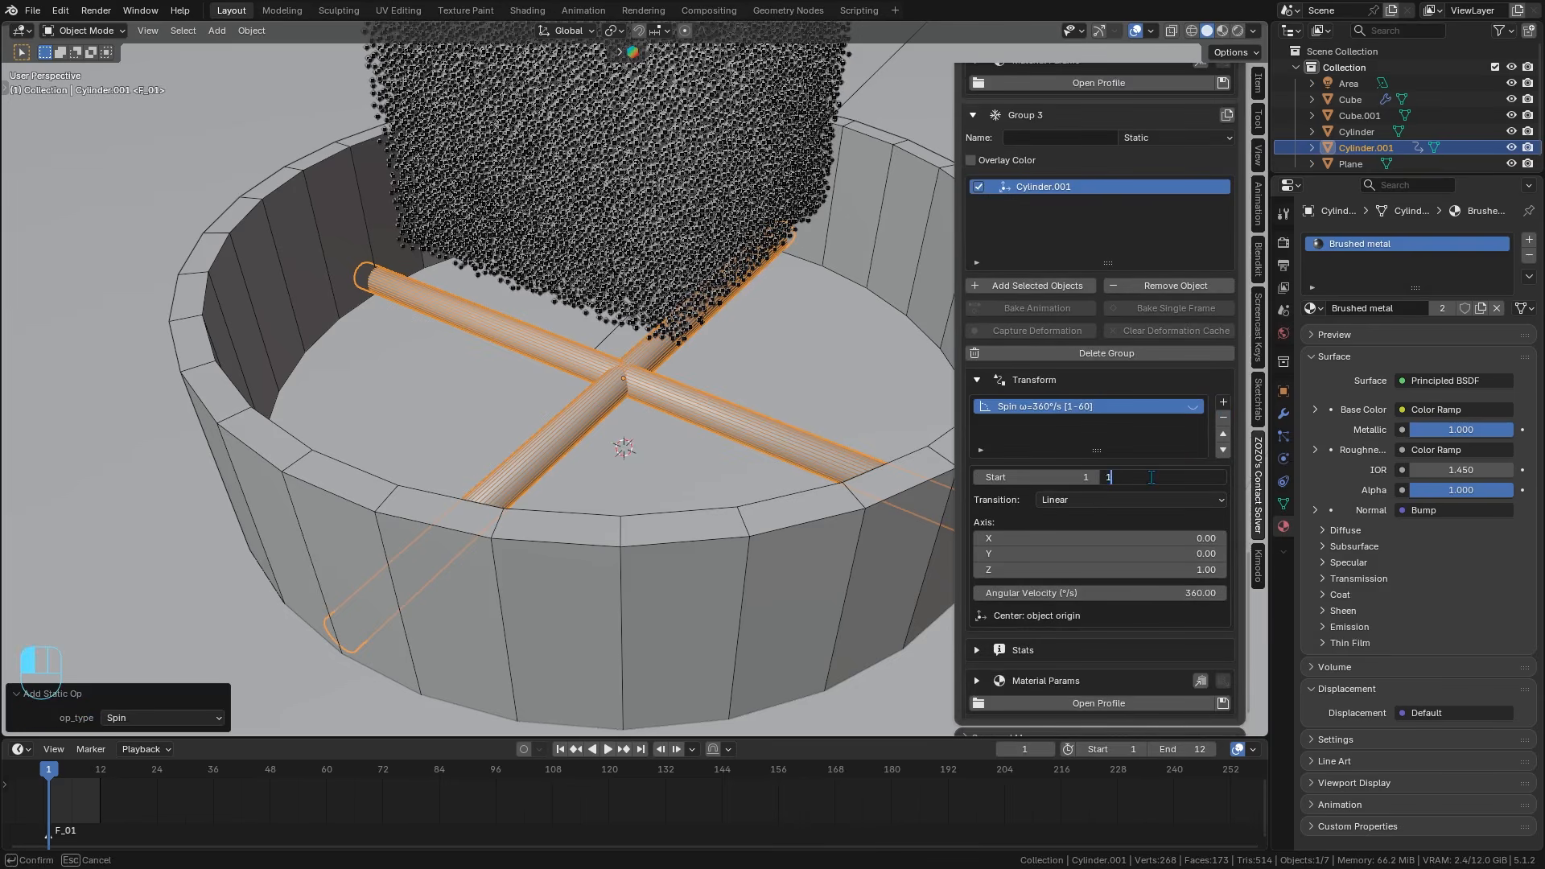
{"action": "type", "text": "80"}
{"action": "key", "text": "Return"}
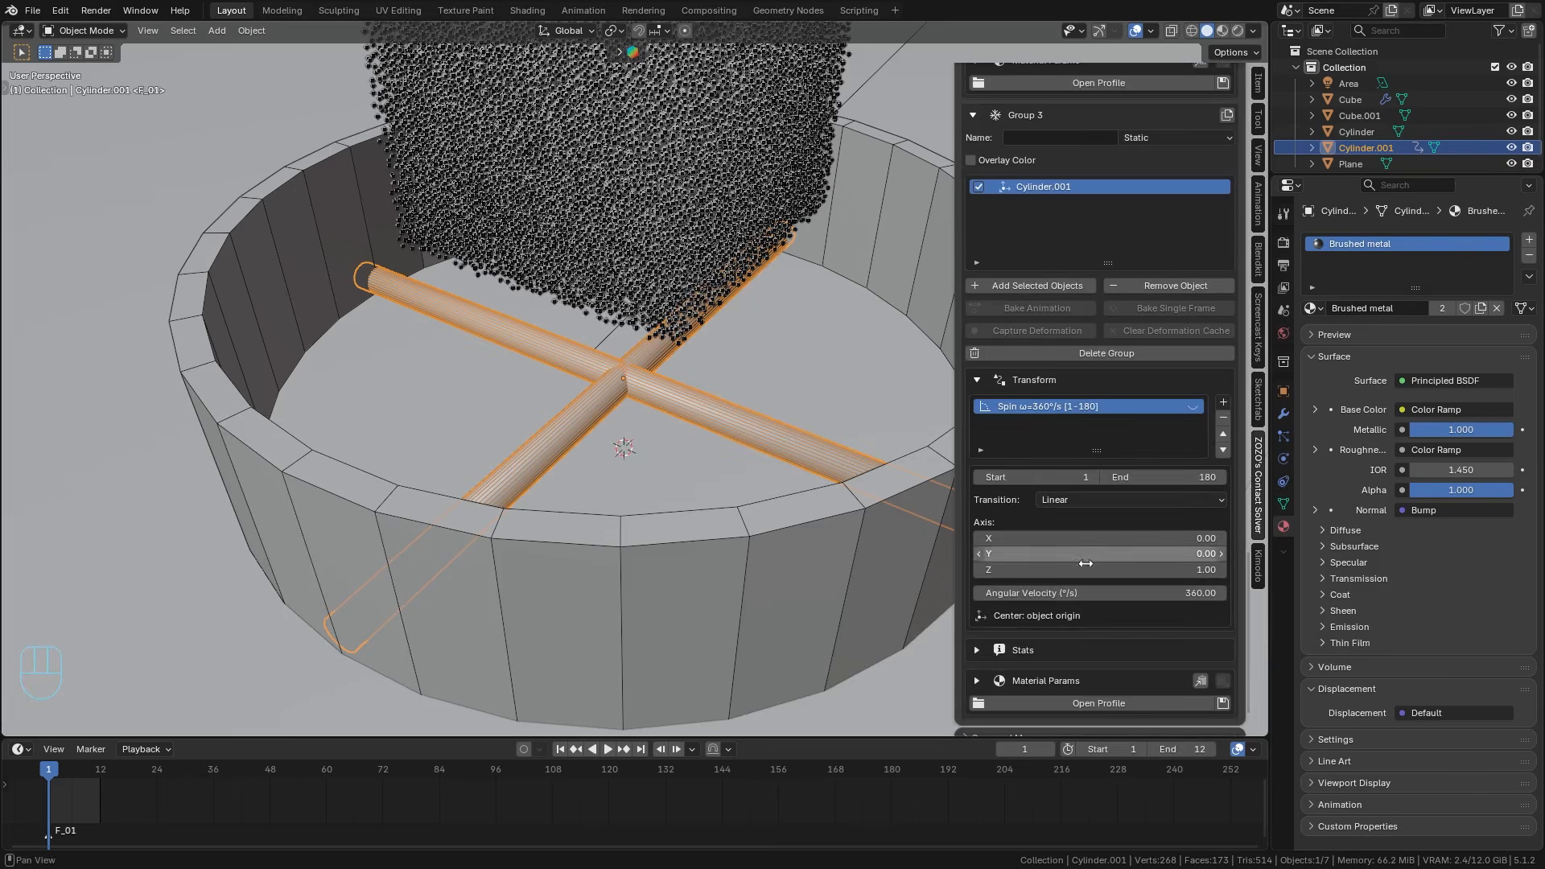
- Set the Spin transform's Z axis value to 1440 and keep its transition Linear
{"action": "scroll", "coordinate": [1080, 576], "scroll_direction": "down", "scroll_amount": 1}
{"action": "left_click", "coordinate": [1072, 538]}
{"action": "type", "text": "36"}
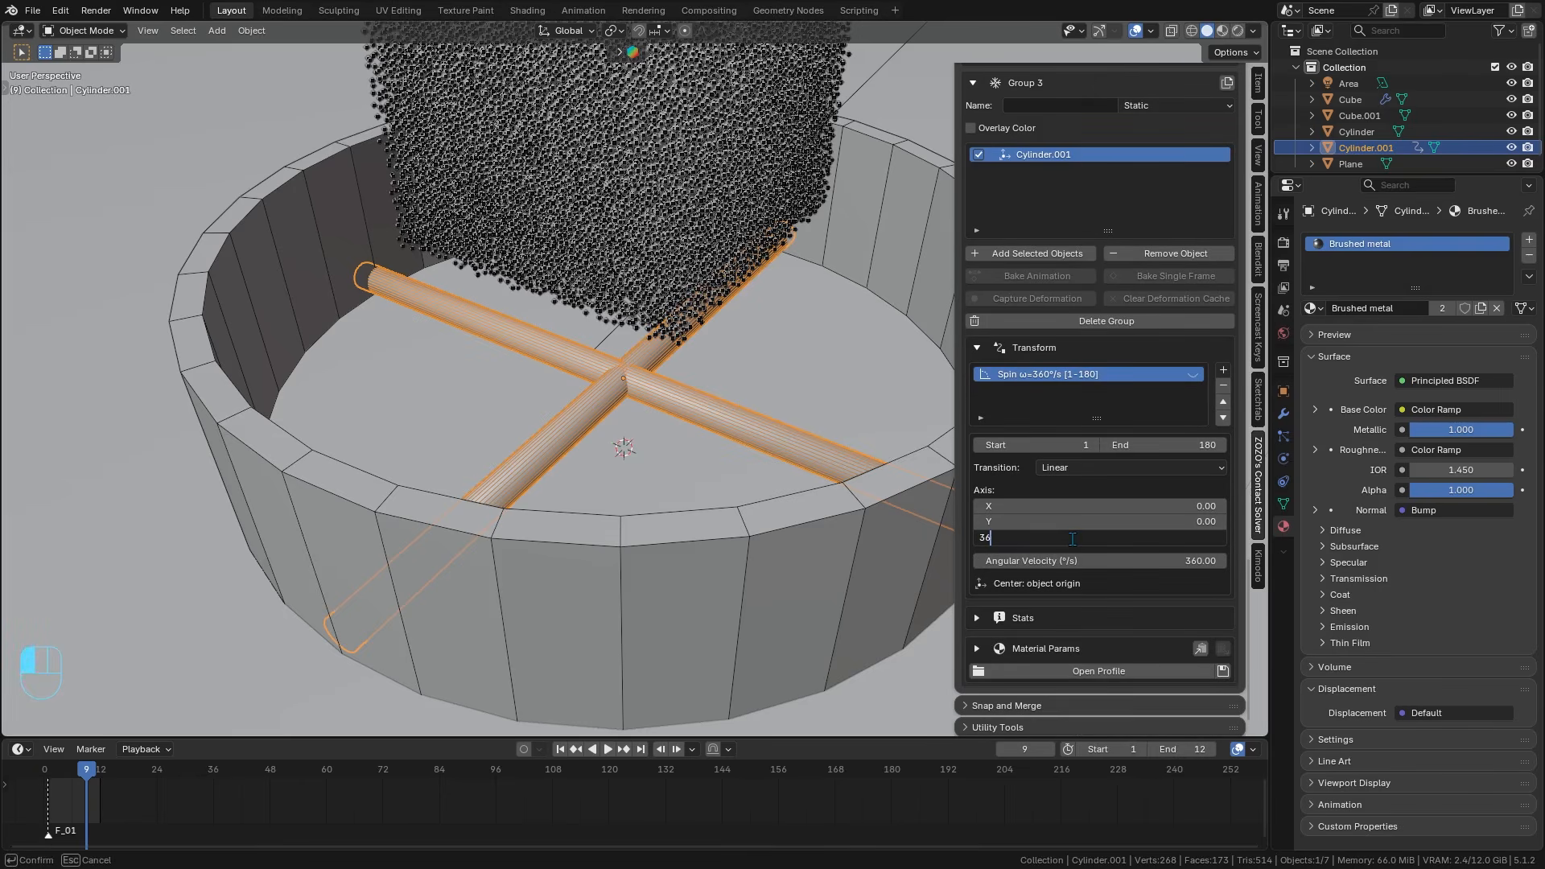
{"action": "scroll", "coordinate": [1072, 539], "scroll_direction": "up", "scroll_amount": 2}
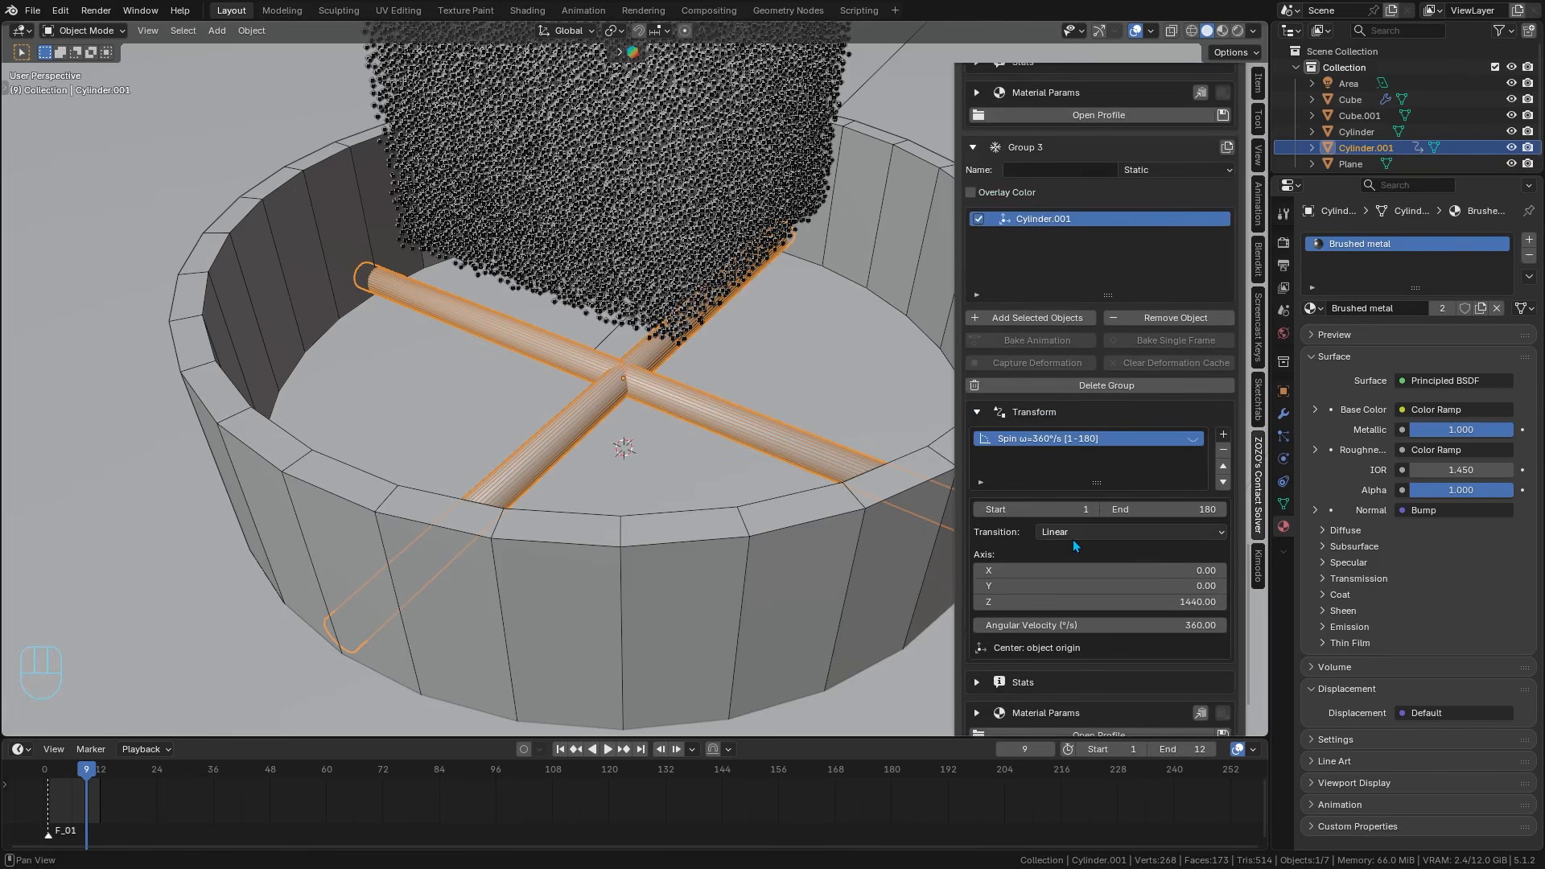
{"action": "left_click", "coordinate": [1087, 533]}
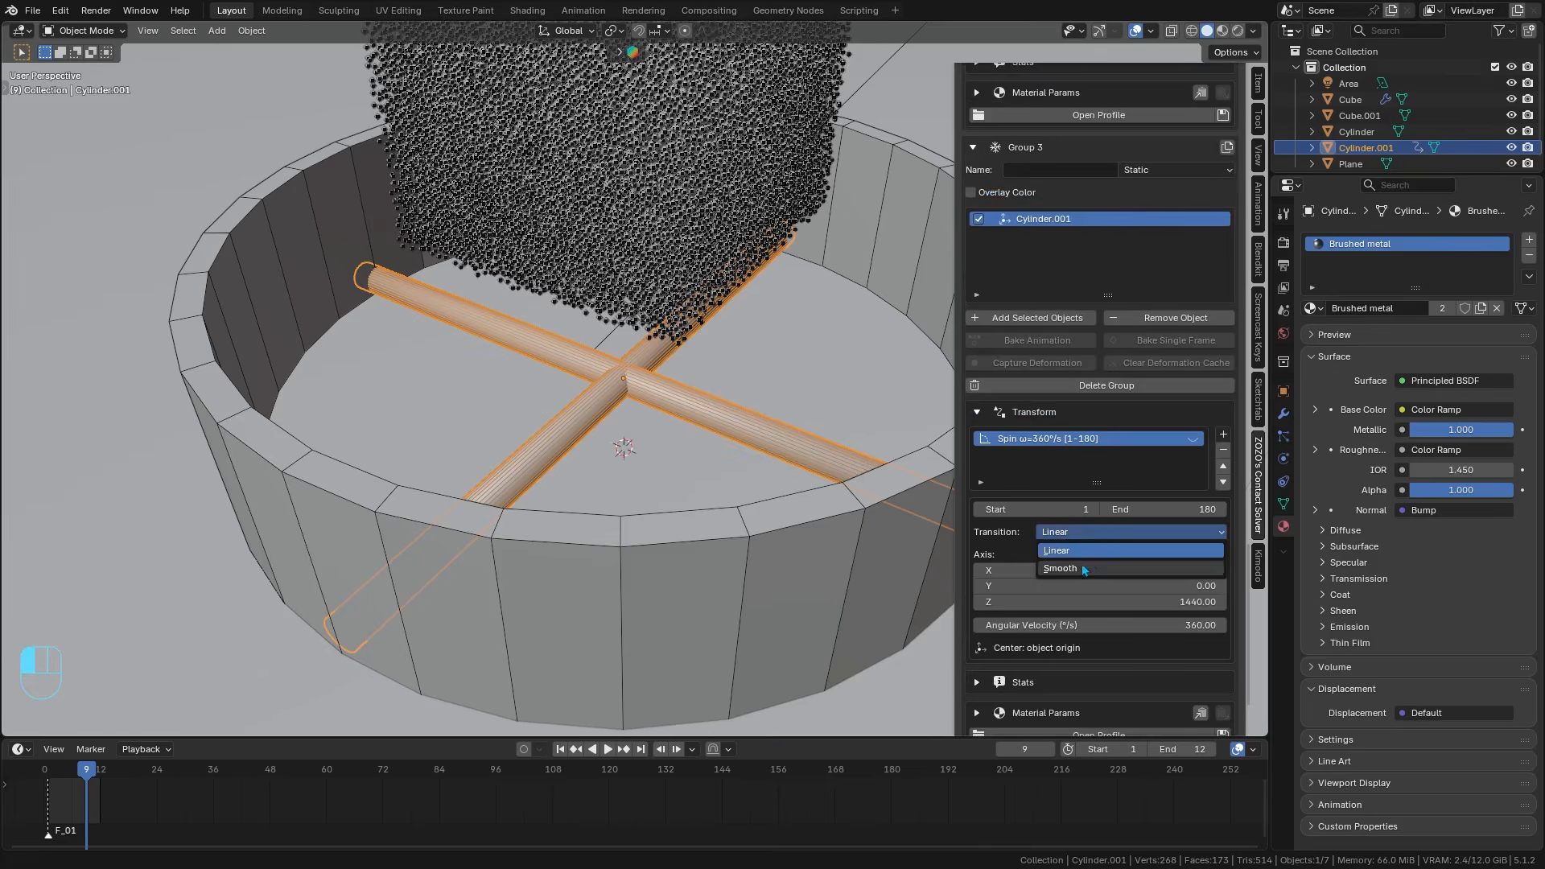
{"action": "left_click", "coordinate": [1093, 552]}
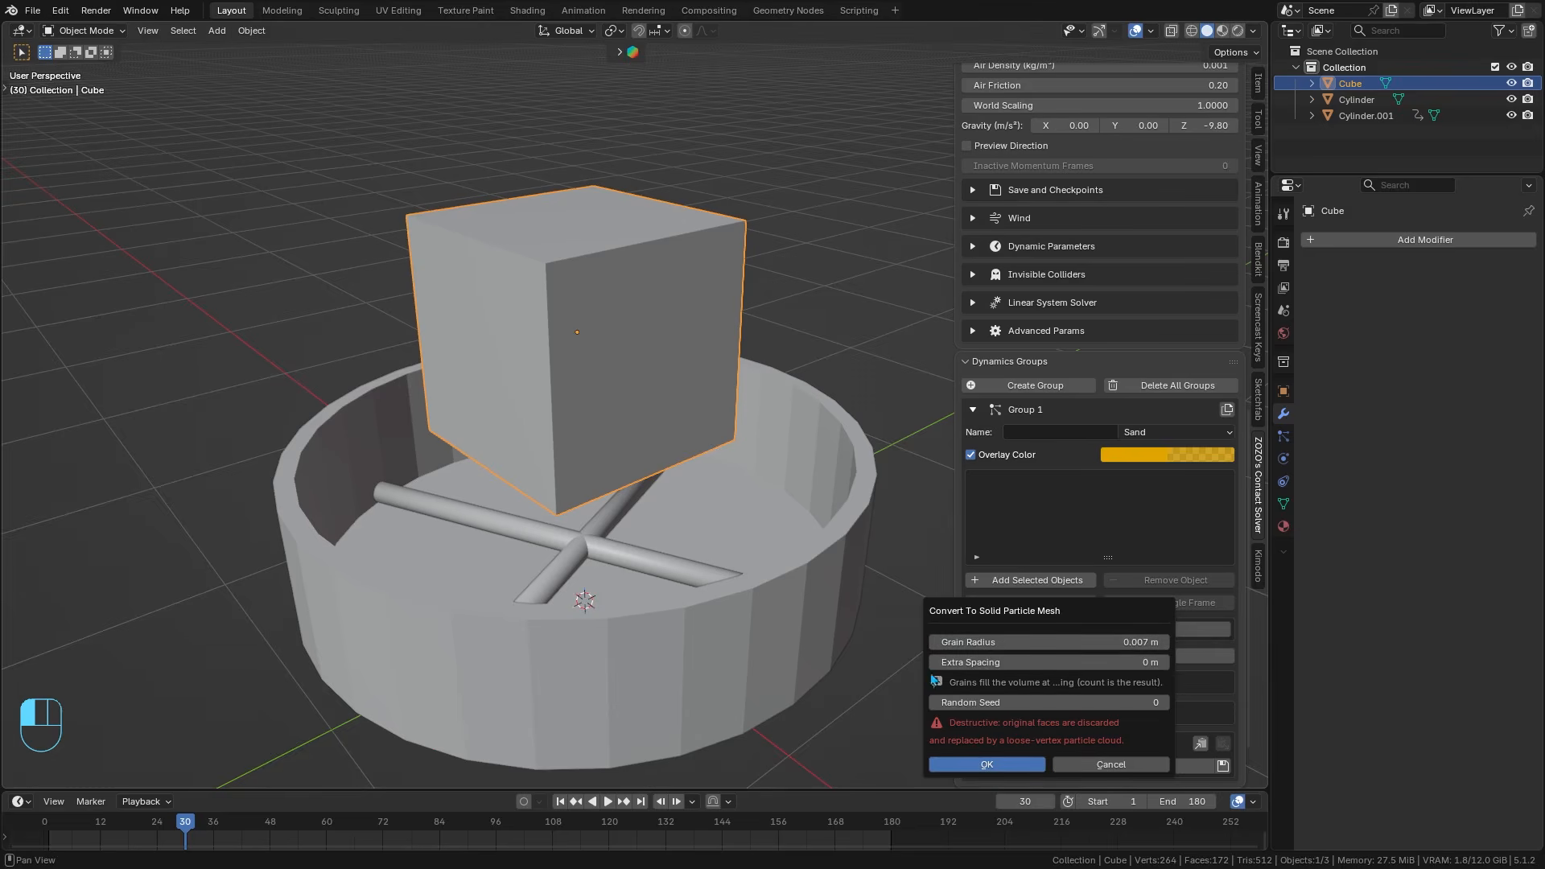
- Convert the cube to a solid particle mesh with 0.007 m grain radius and add it to the Sand Group 1
{"action": "left_click", "coordinate": [986, 764]}
{"action": "middle_click_drag", "start_coordinate": [692, 523], "coordinate": [872, 523]}
{"action": "left_click", "coordinate": [992, 582]}
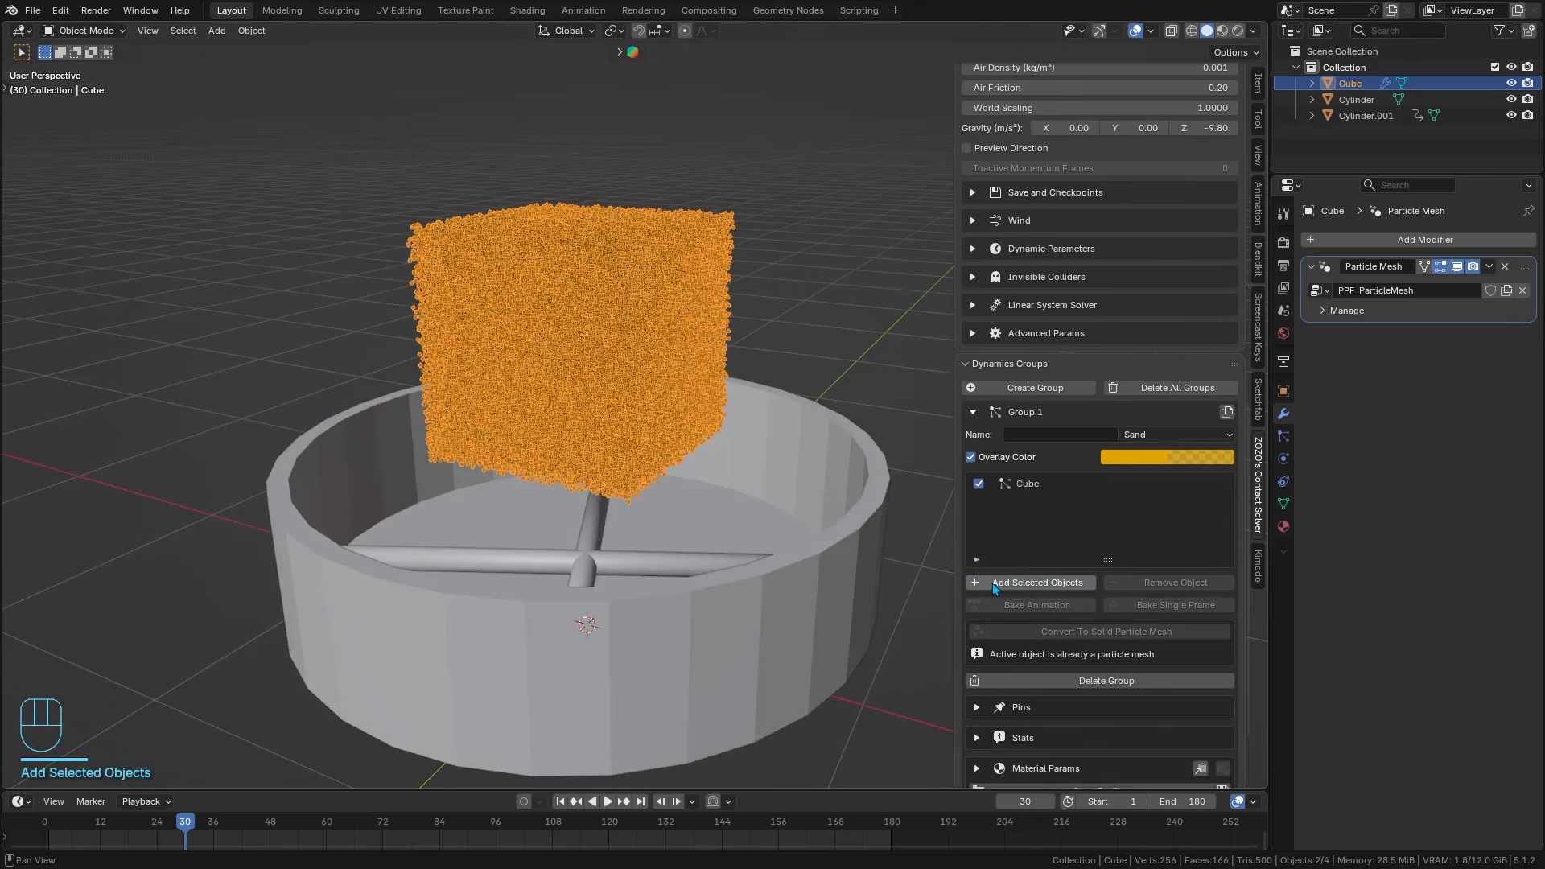
{"action": "left_click", "coordinate": [592, 391]}
{"action": "middle_click_drag", "start_coordinate": [591, 391], "coordinate": [634, 490]}
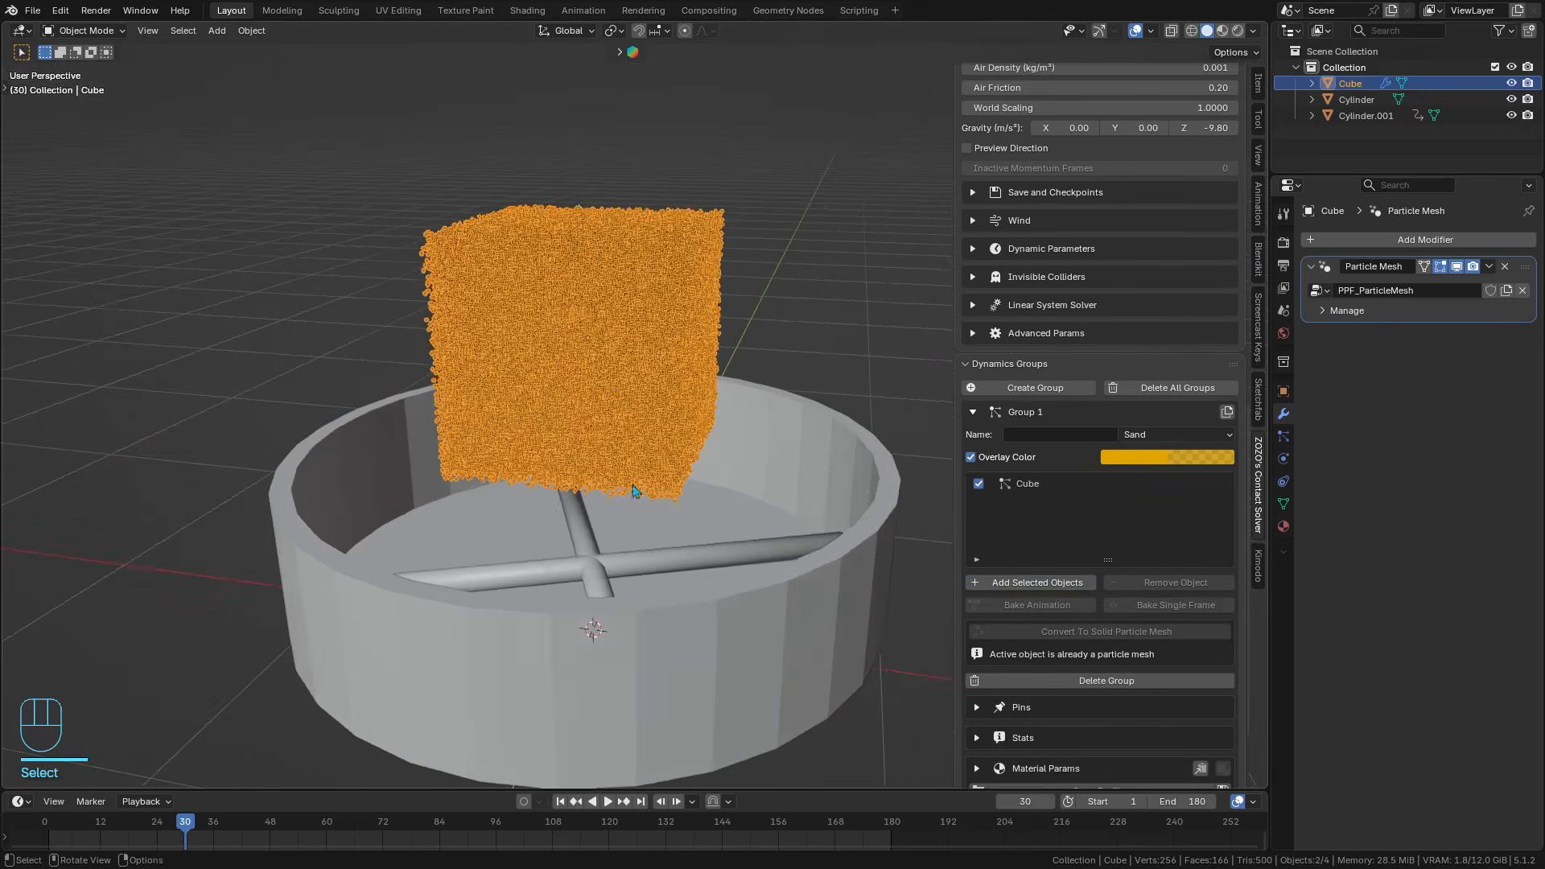
{"action": "left_click", "coordinate": [672, 552]}
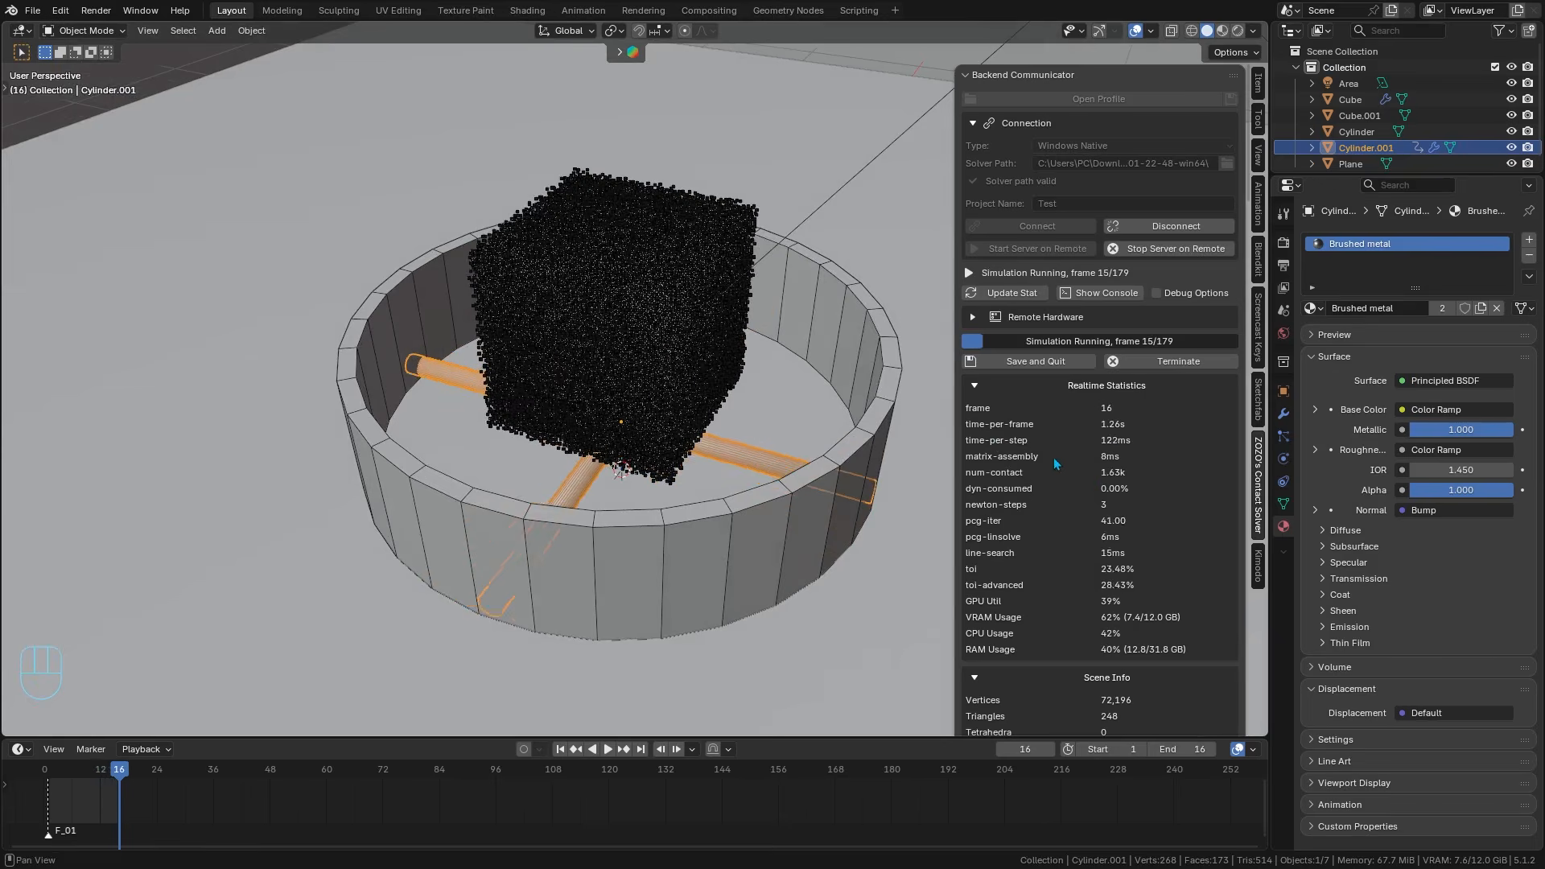
- Review the running sand simulation's realtime statistics and scene info, and play the finished animation in the solid view
{"action": "scroll", "coordinate": [1020, 443], "scroll_direction": "down", "scroll_amount": 2}
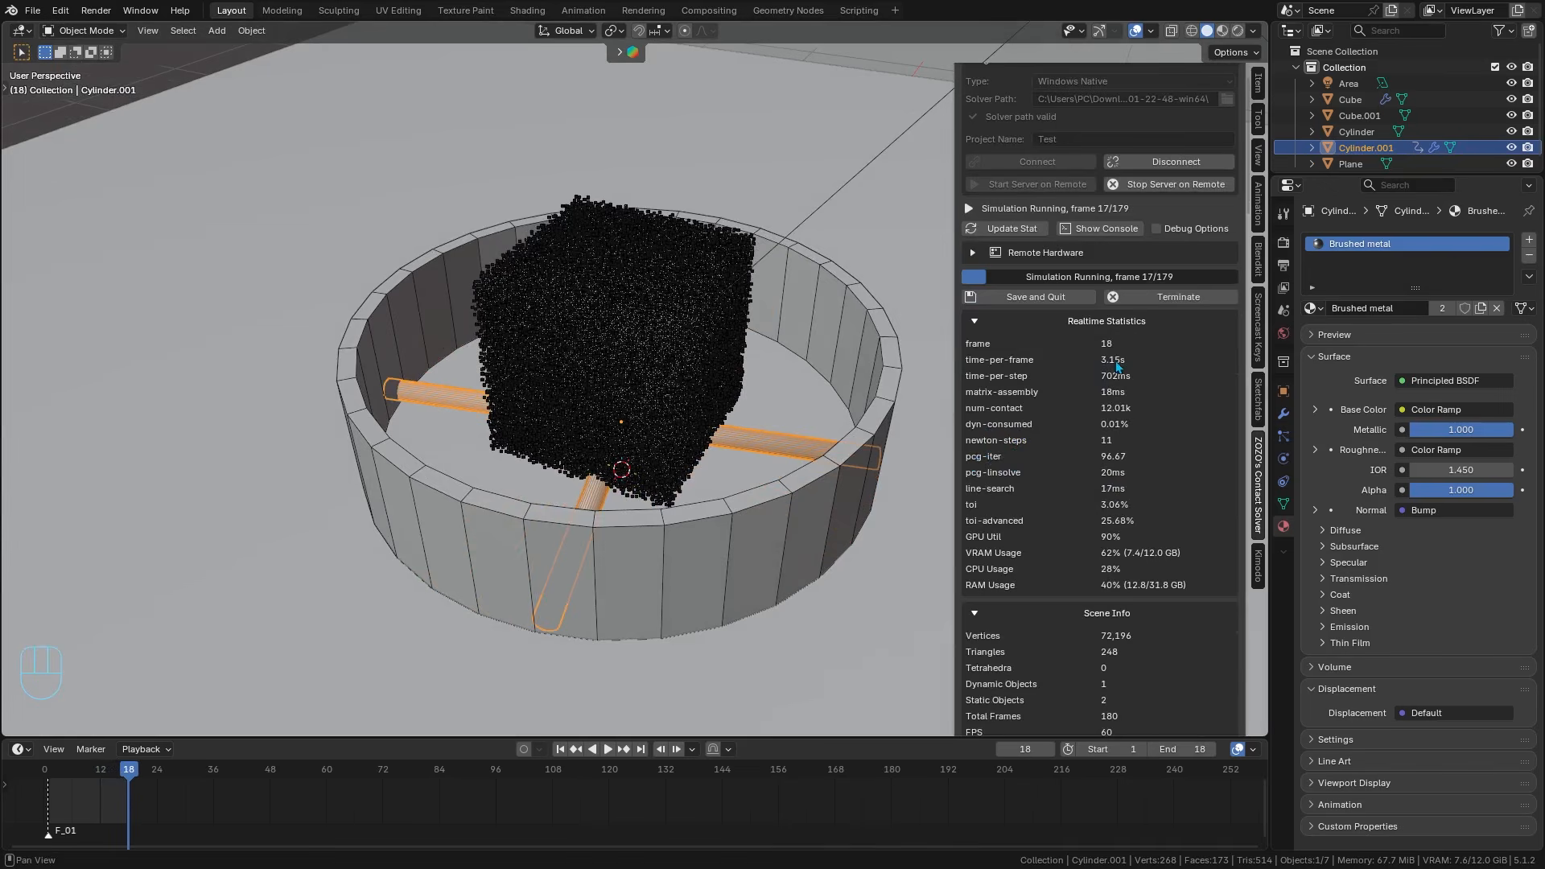
{"action": "scroll", "coordinate": [987, 369], "scroll_direction": "down", "scroll_amount": 3}
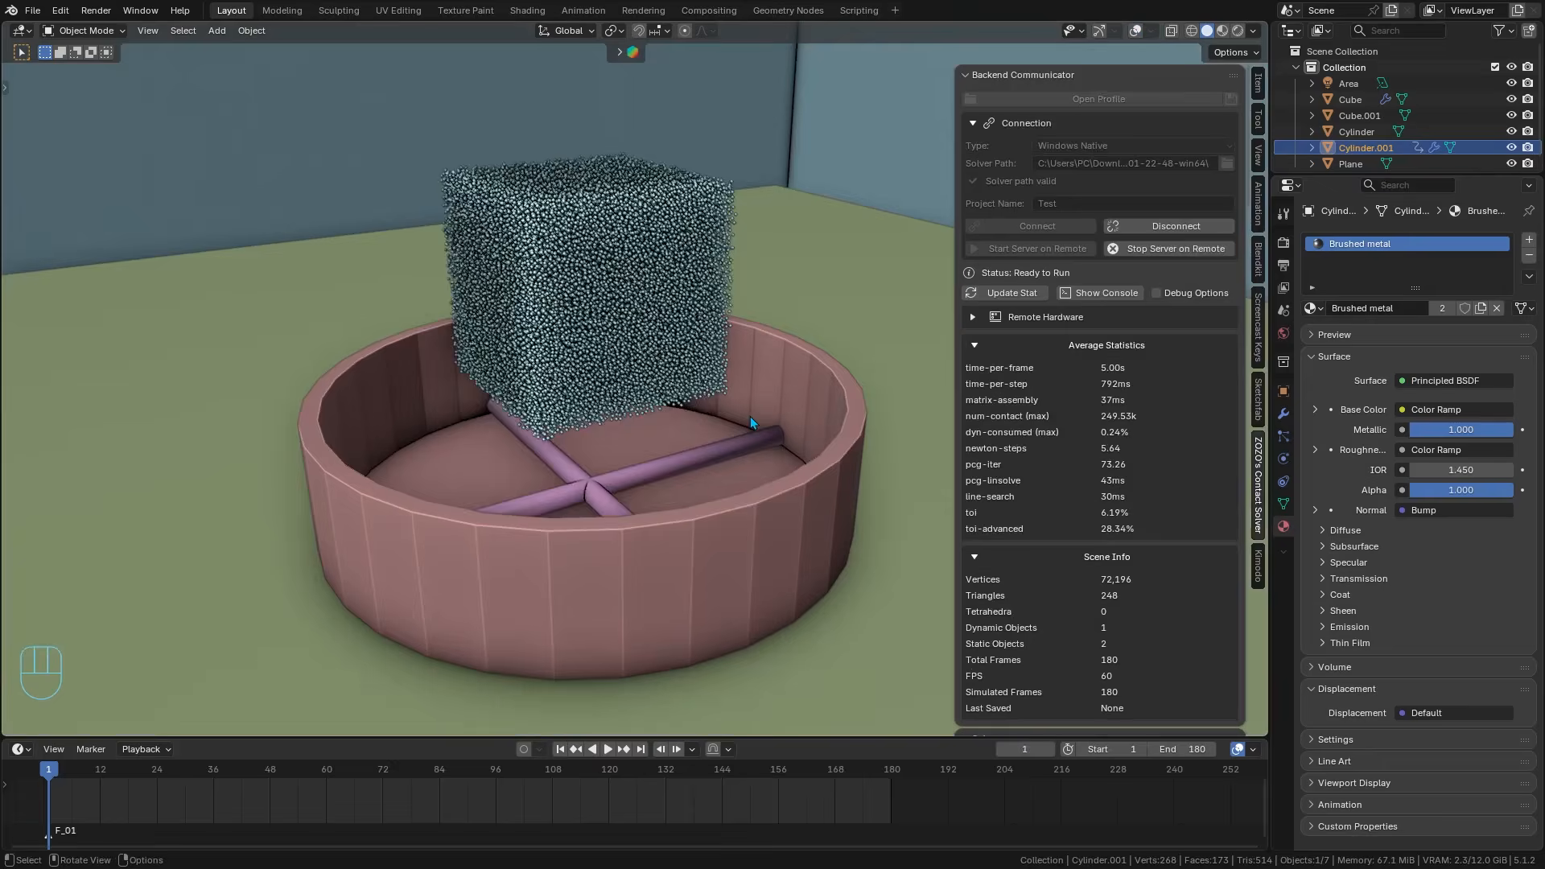
{"action": "key", "text": "space"}
{"action": "mouse_move", "coordinate": [692, 483]}
{"action": "middle_mouse_down"}
{"action": "mouse_move", "coordinate": [704, 520]}
{"action": "mouse_move", "coordinate": [684, 480]}
{"action": "mouse_move", "coordinate": [683, 508]}
{"action": "middle_mouse_up"}
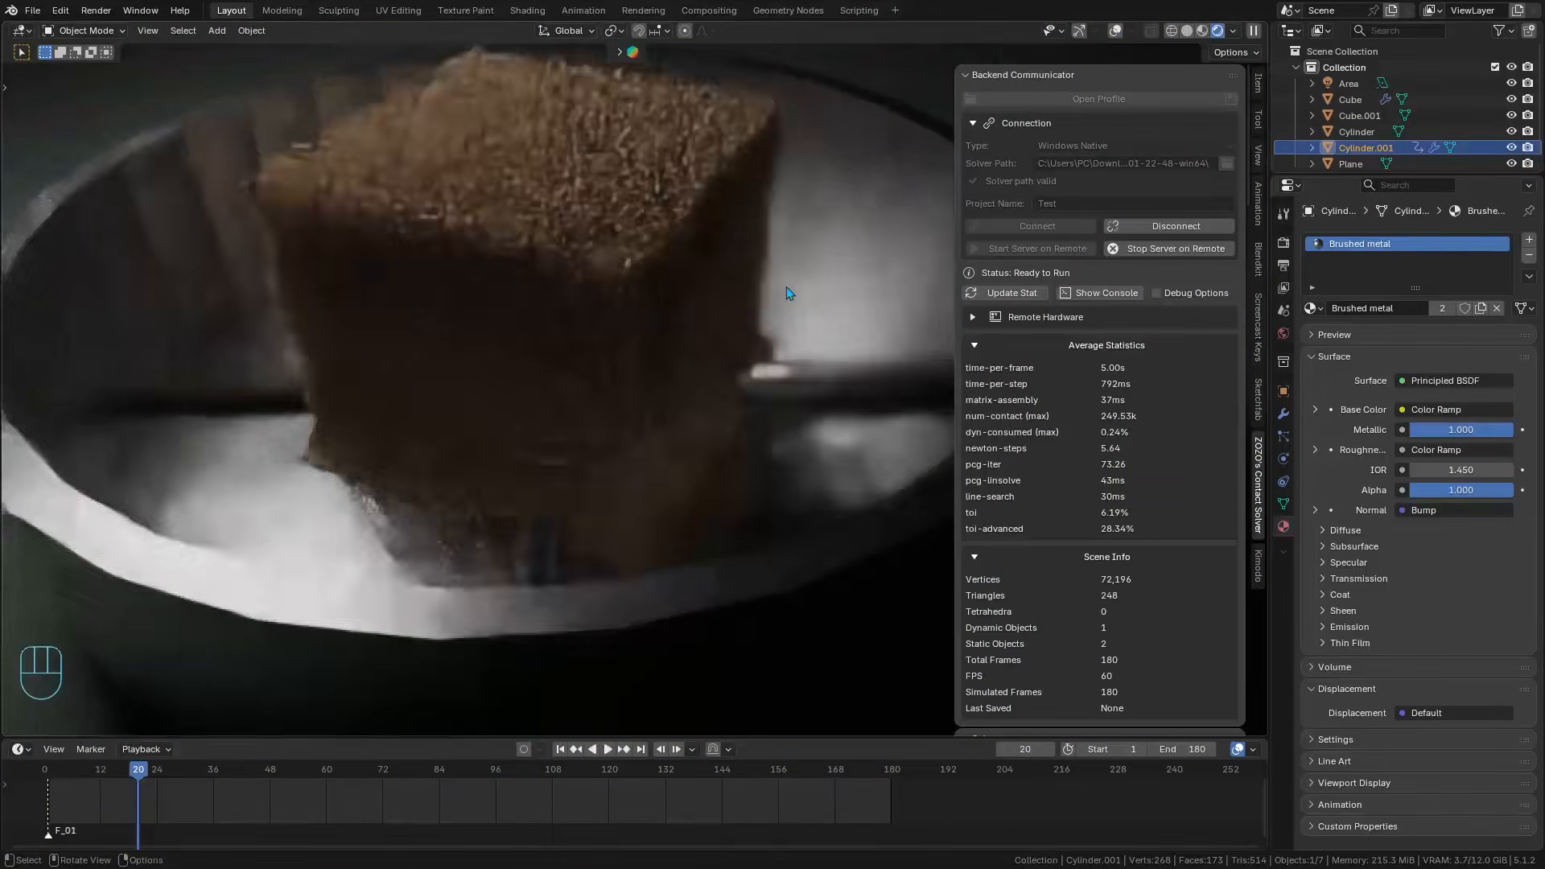
- Play and pause the sand animation in the rendered view to inspect the grains falling into the bowl from several angles
{"action": "key", "text": "space"}
{"action": "key", "text": "space"}
{"action": "key", "text": "space"}
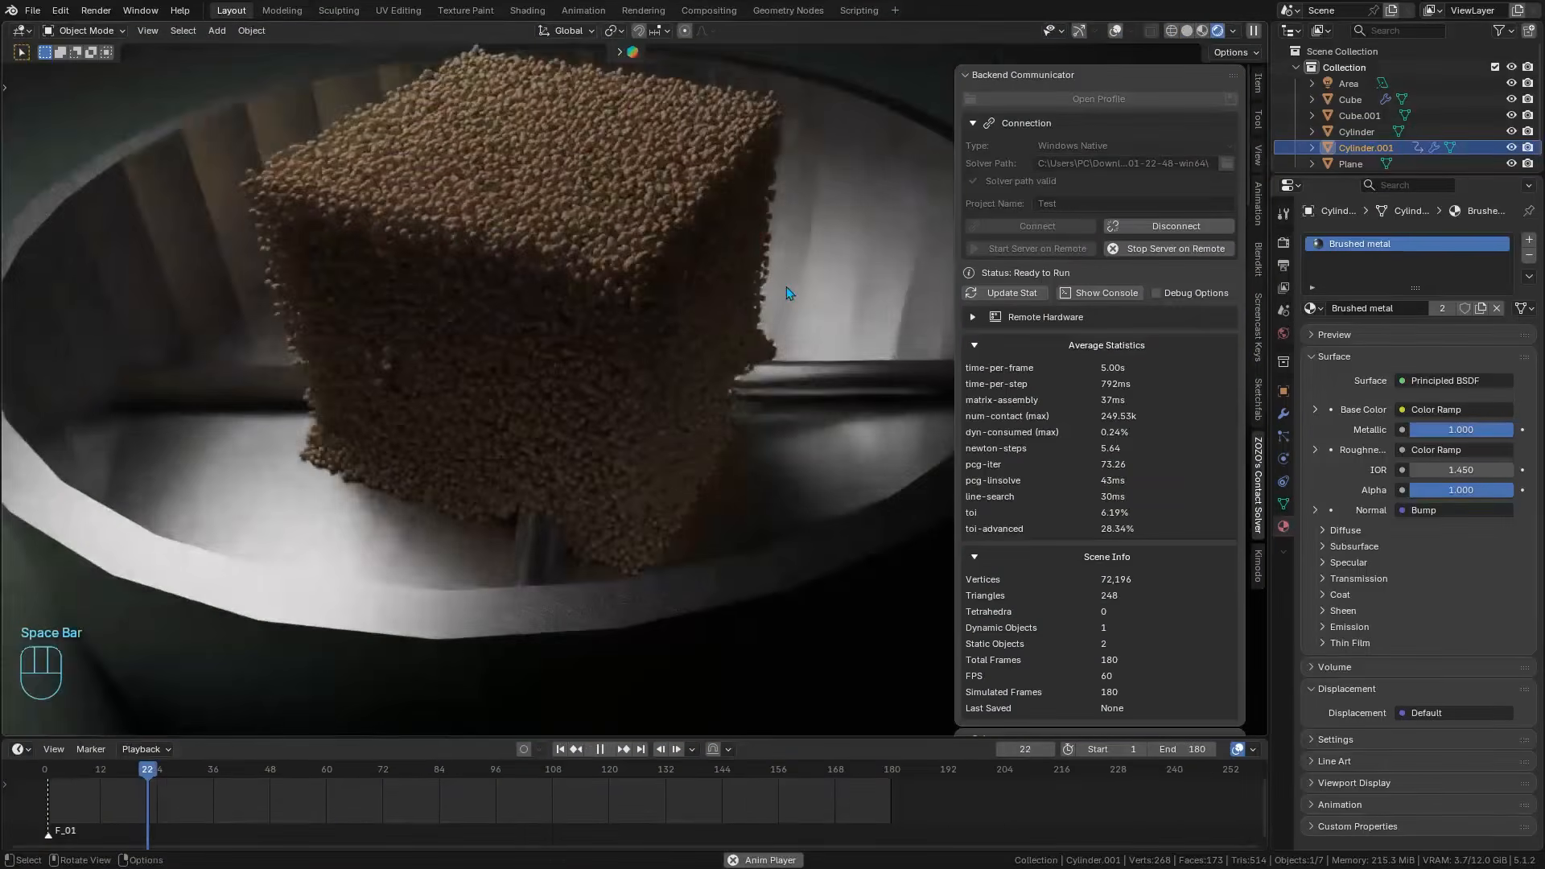
{"action": "key", "text": "space"}
{"action": "middle_click_drag", "start_coordinate": [476, 422], "coordinate": [612, 451]}
{"action": "scroll", "coordinate": [612, 450], "scroll_direction": "down", "scroll_amount": 3}
{"action": "key", "text": "space"}
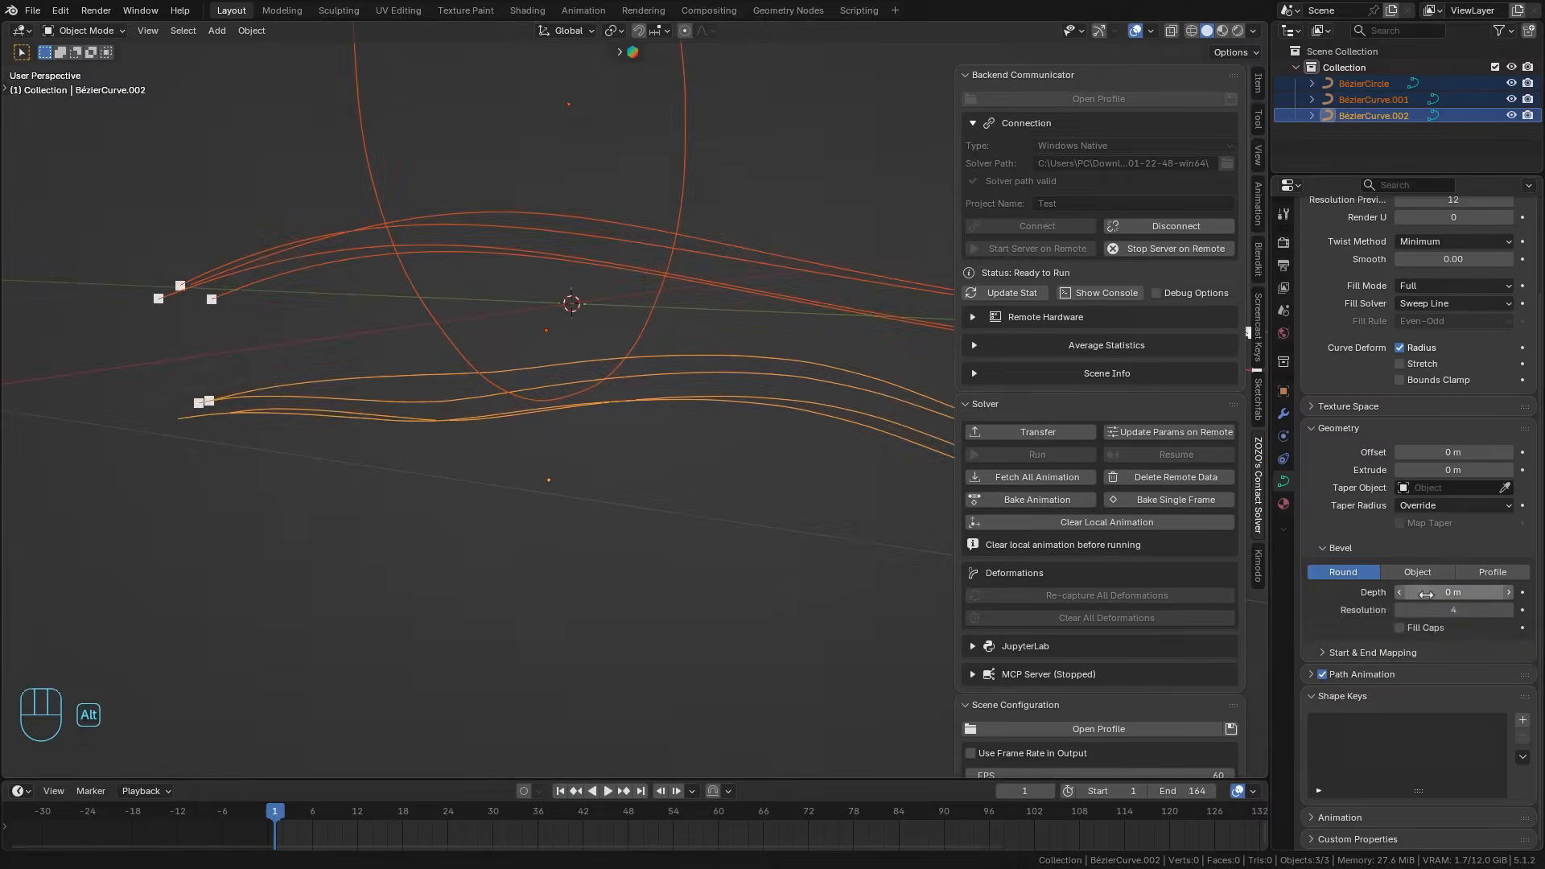
- Give all three Bézier curve objects a round bevel depth of 0.002 m and play their animation up to frame 41
{"action": "left_click_drag", "start_coordinate": [1426, 594], "coordinate": [1435, 594], "text": "alt+shift"}
{"action": "key", "text": "space"}
{"action": "left_click", "coordinate": [616, 480]}
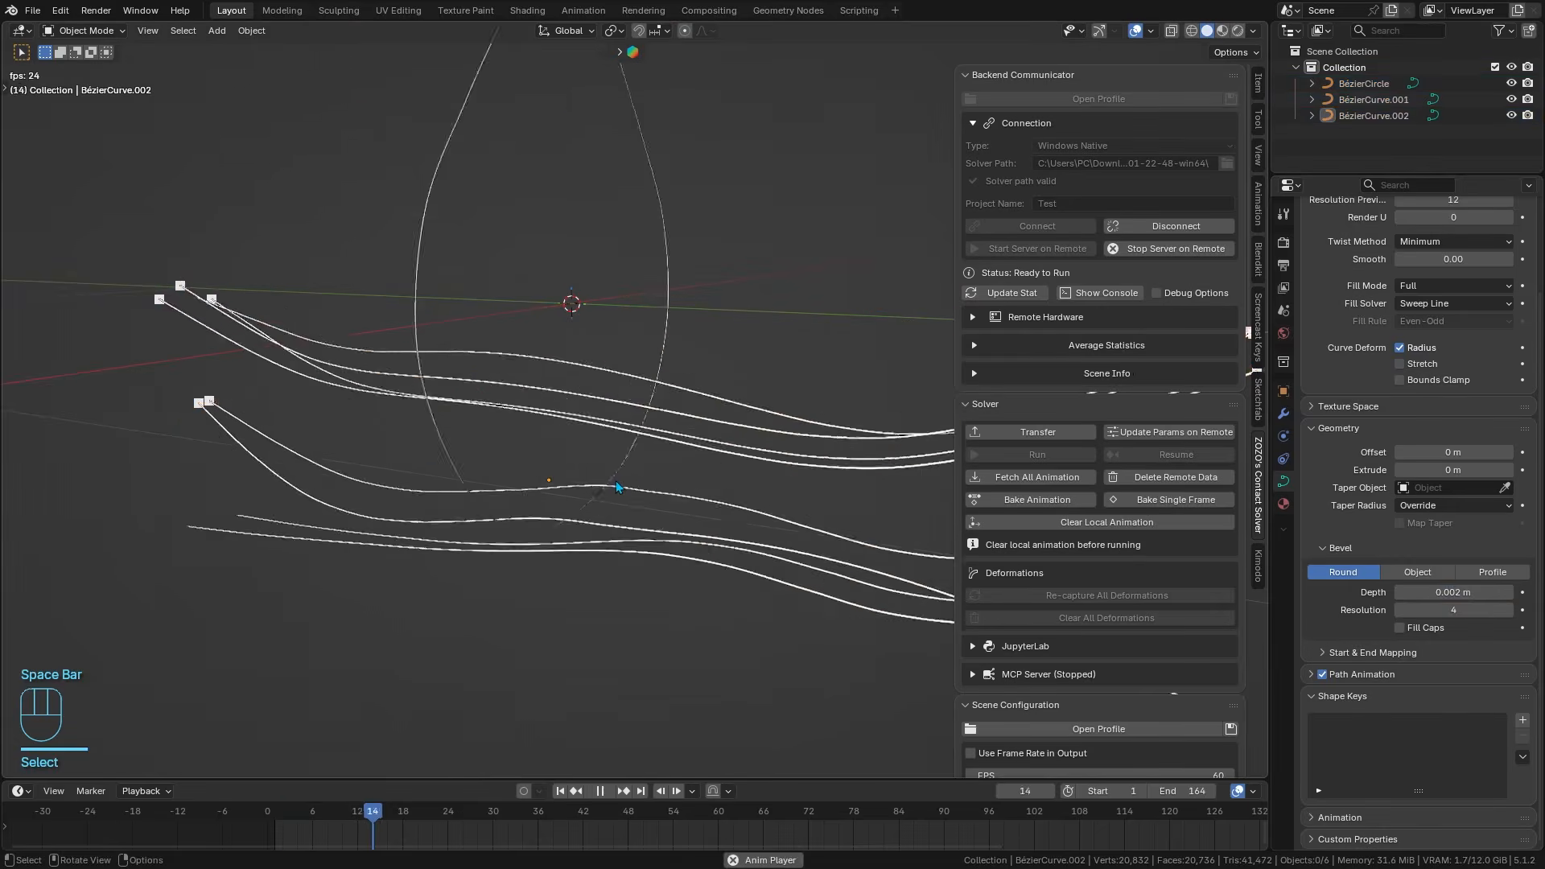
{"action": "key", "text": "space"}
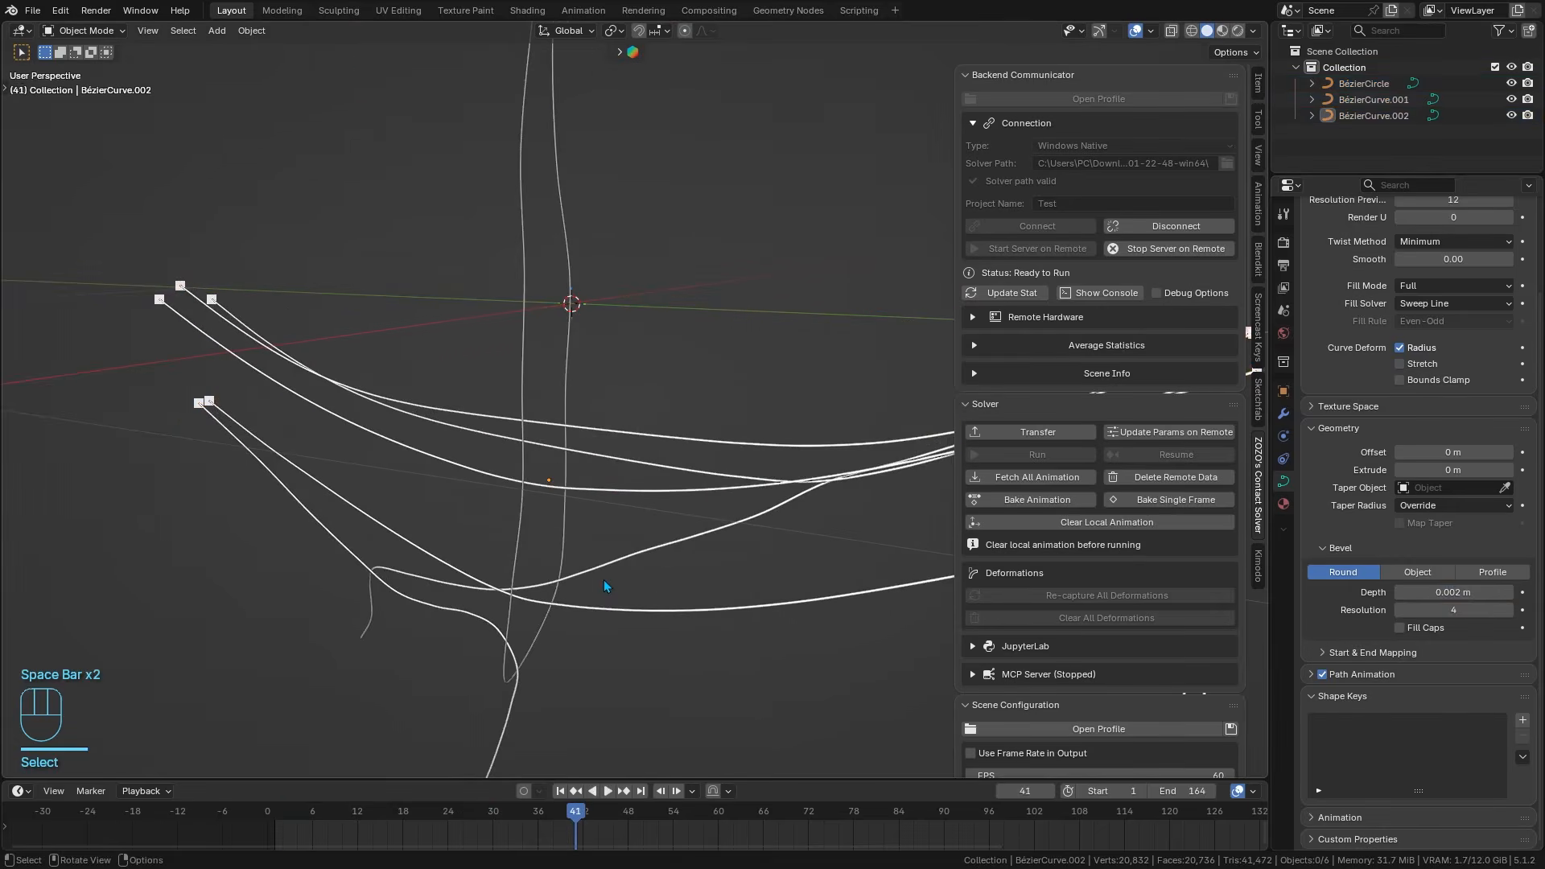
- Thicken all the curve objects together by setting their bevel depth to 0.006 m
{"action": "key", "text": "a"}
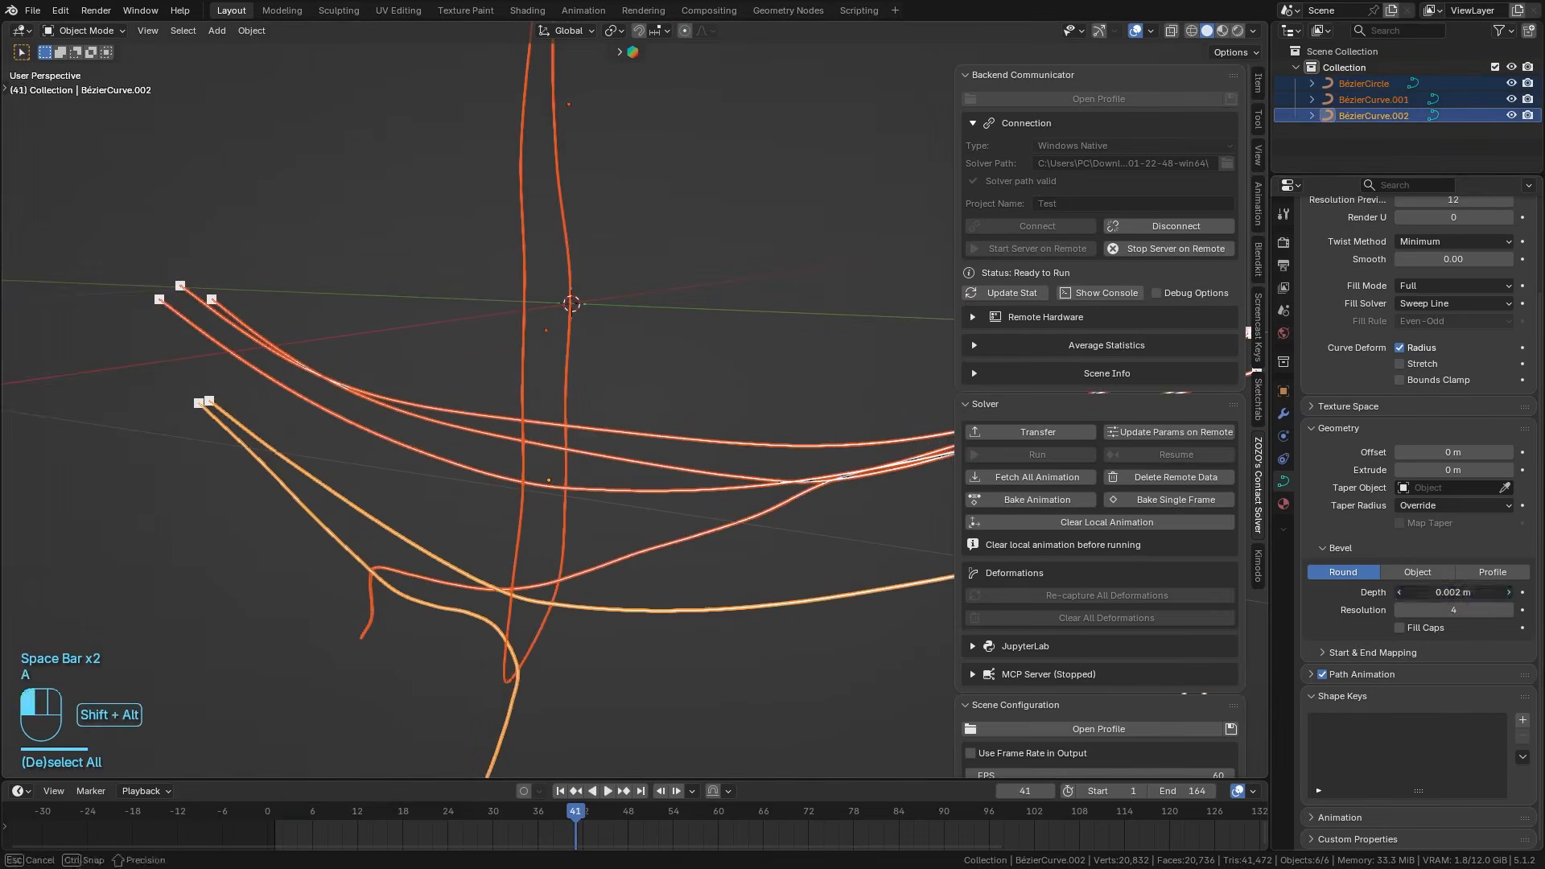
{"action": "left_click_drag", "start_coordinate": [1448, 592], "coordinate": [1457, 592], "text": "alt+shift"}
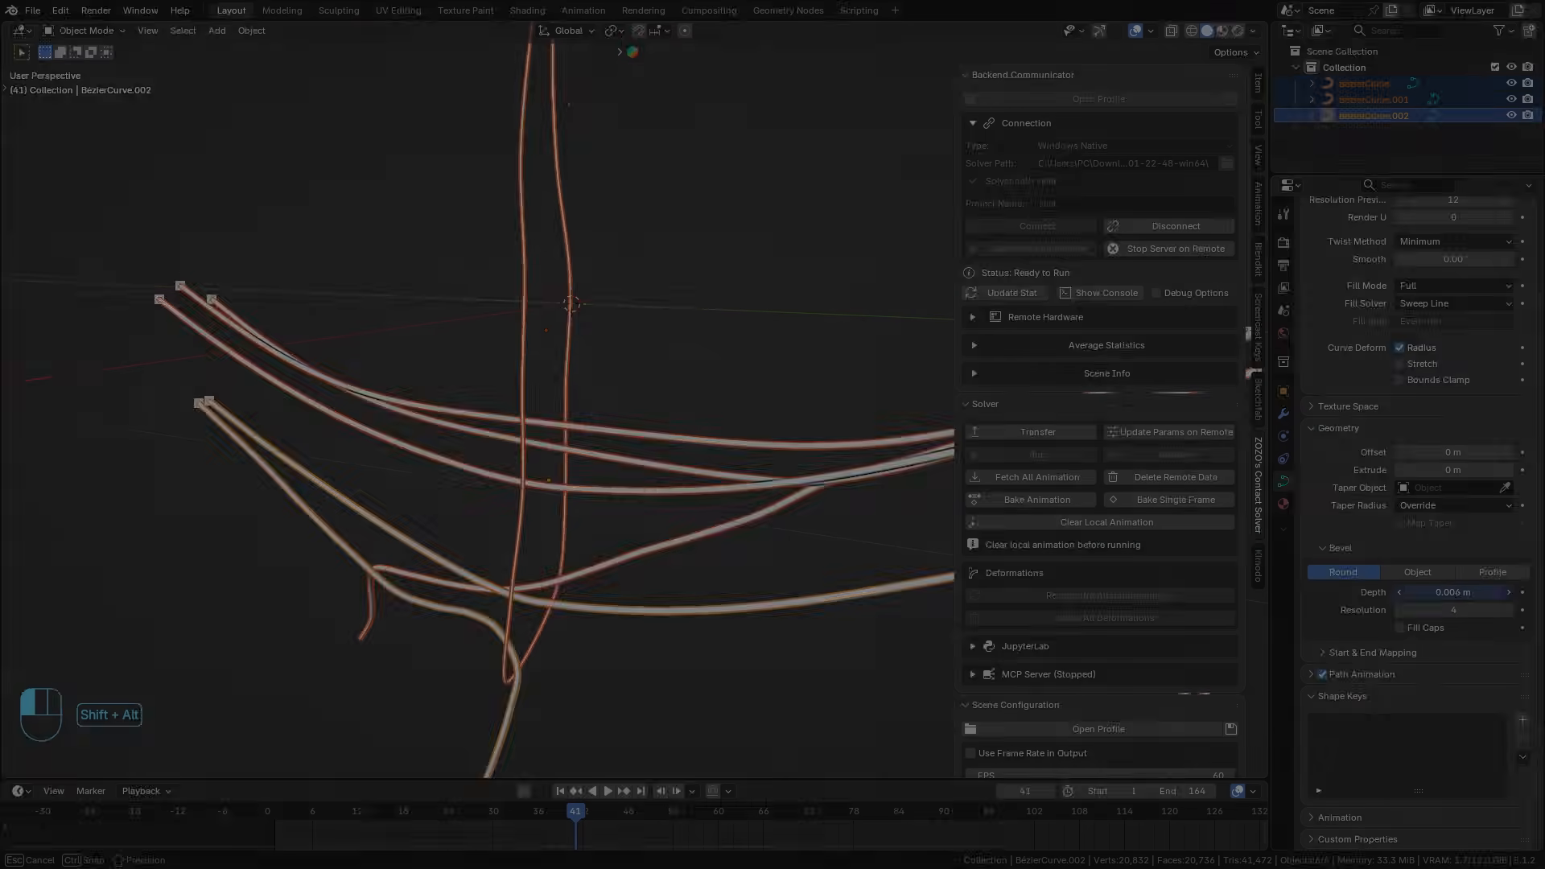